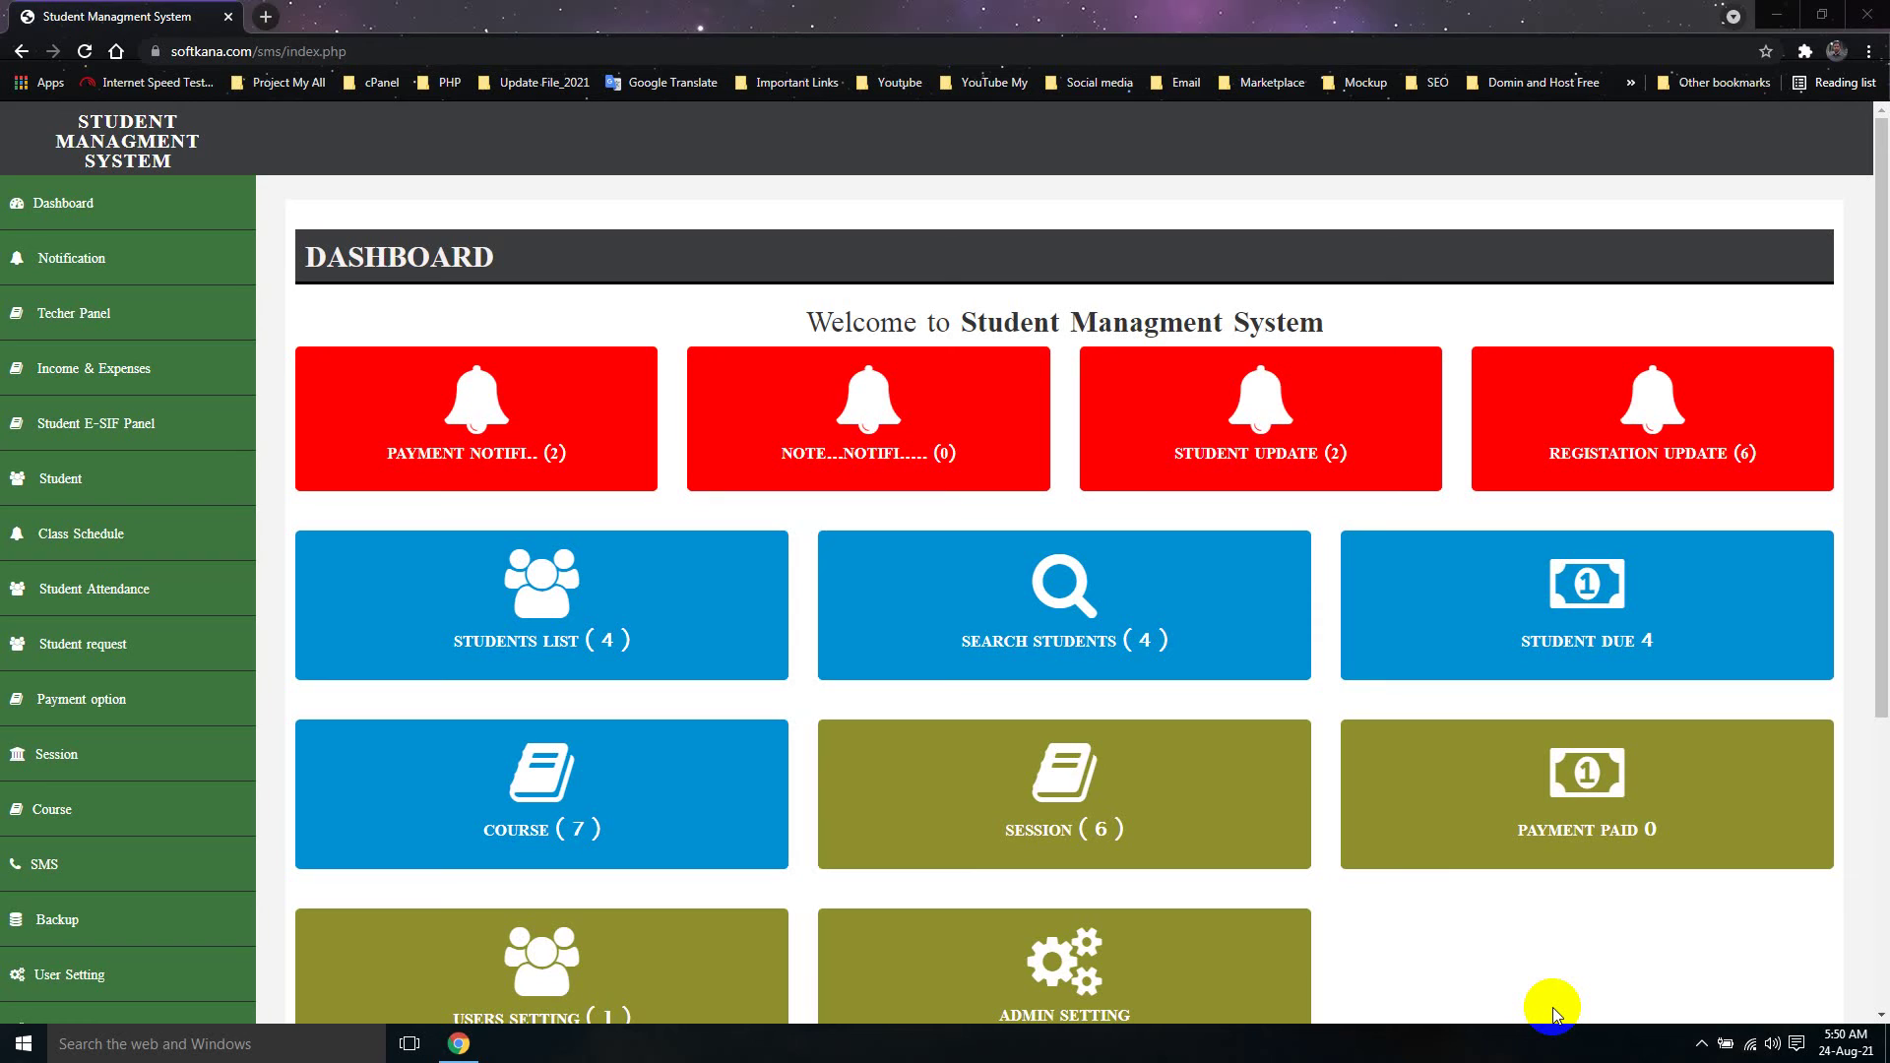
Expand the Student Attendance section in the sidebar
left_click(138, 593)
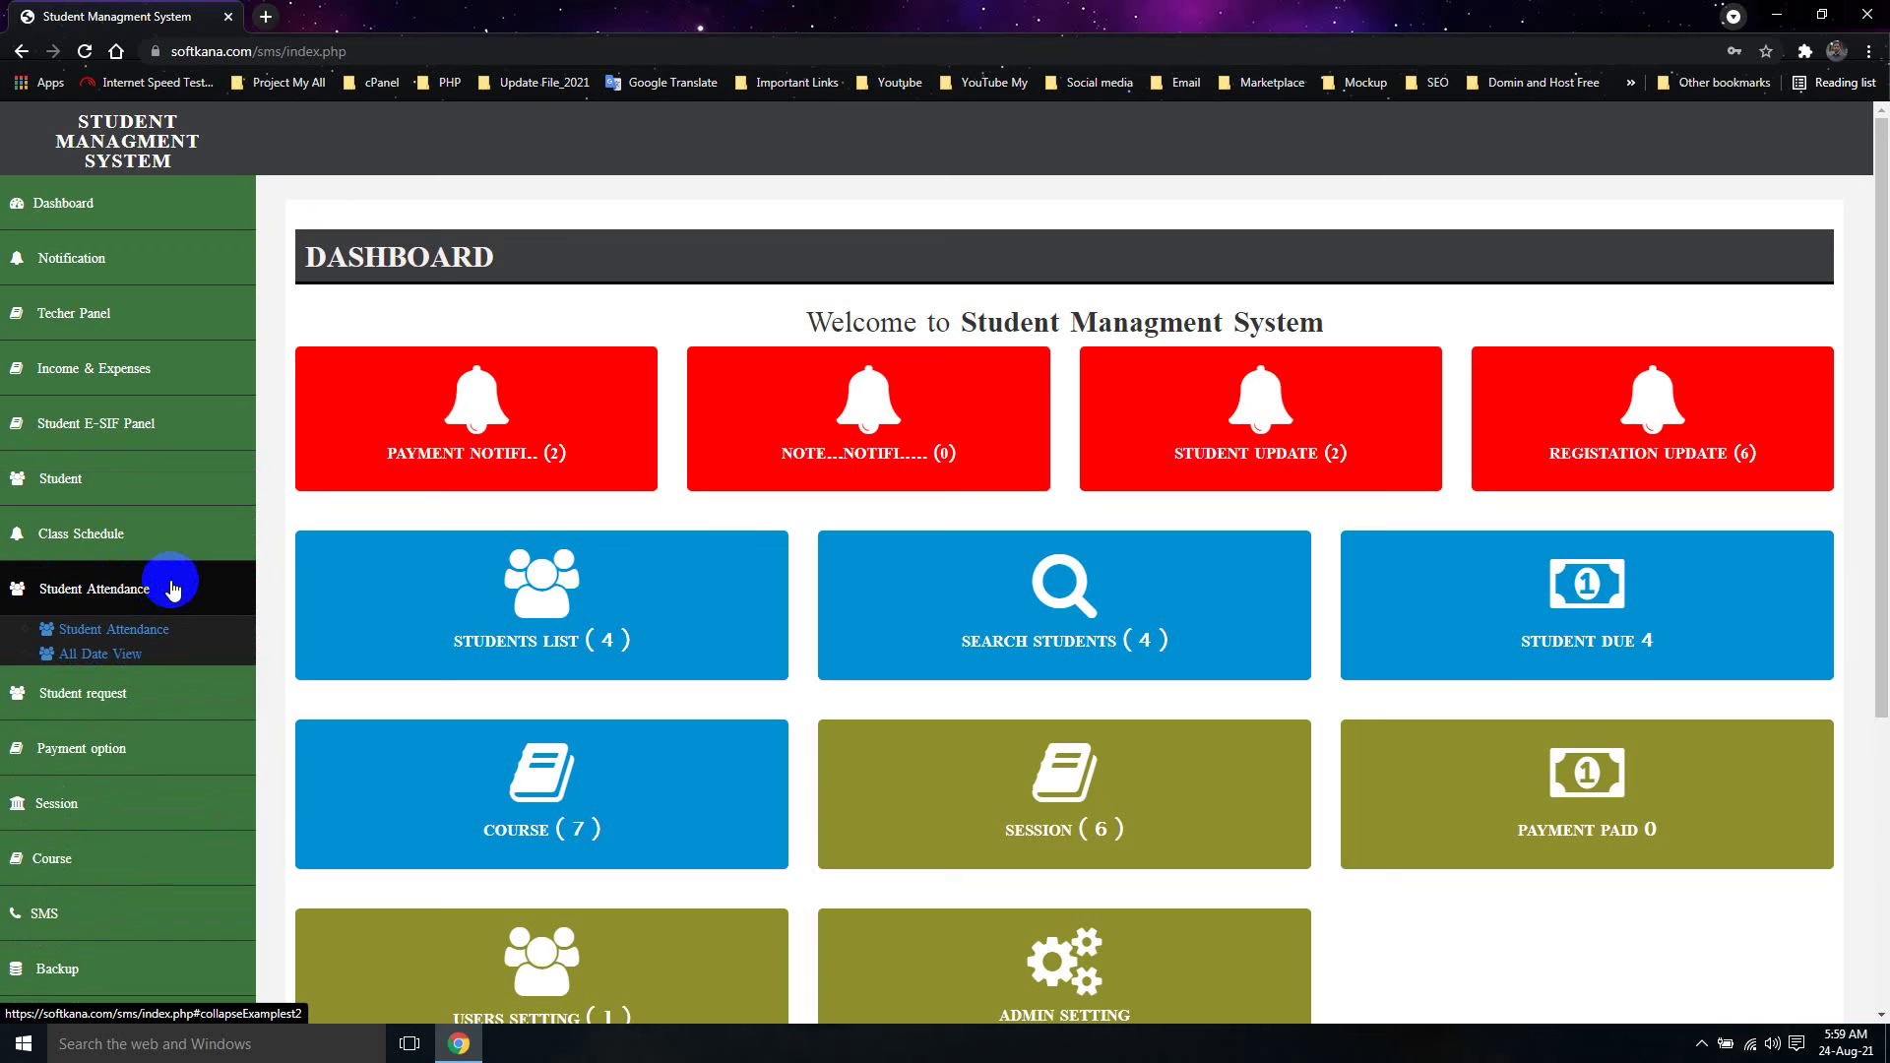
Open the attendance form and search January to June, 2021, Office Application students
left_click(135, 636)
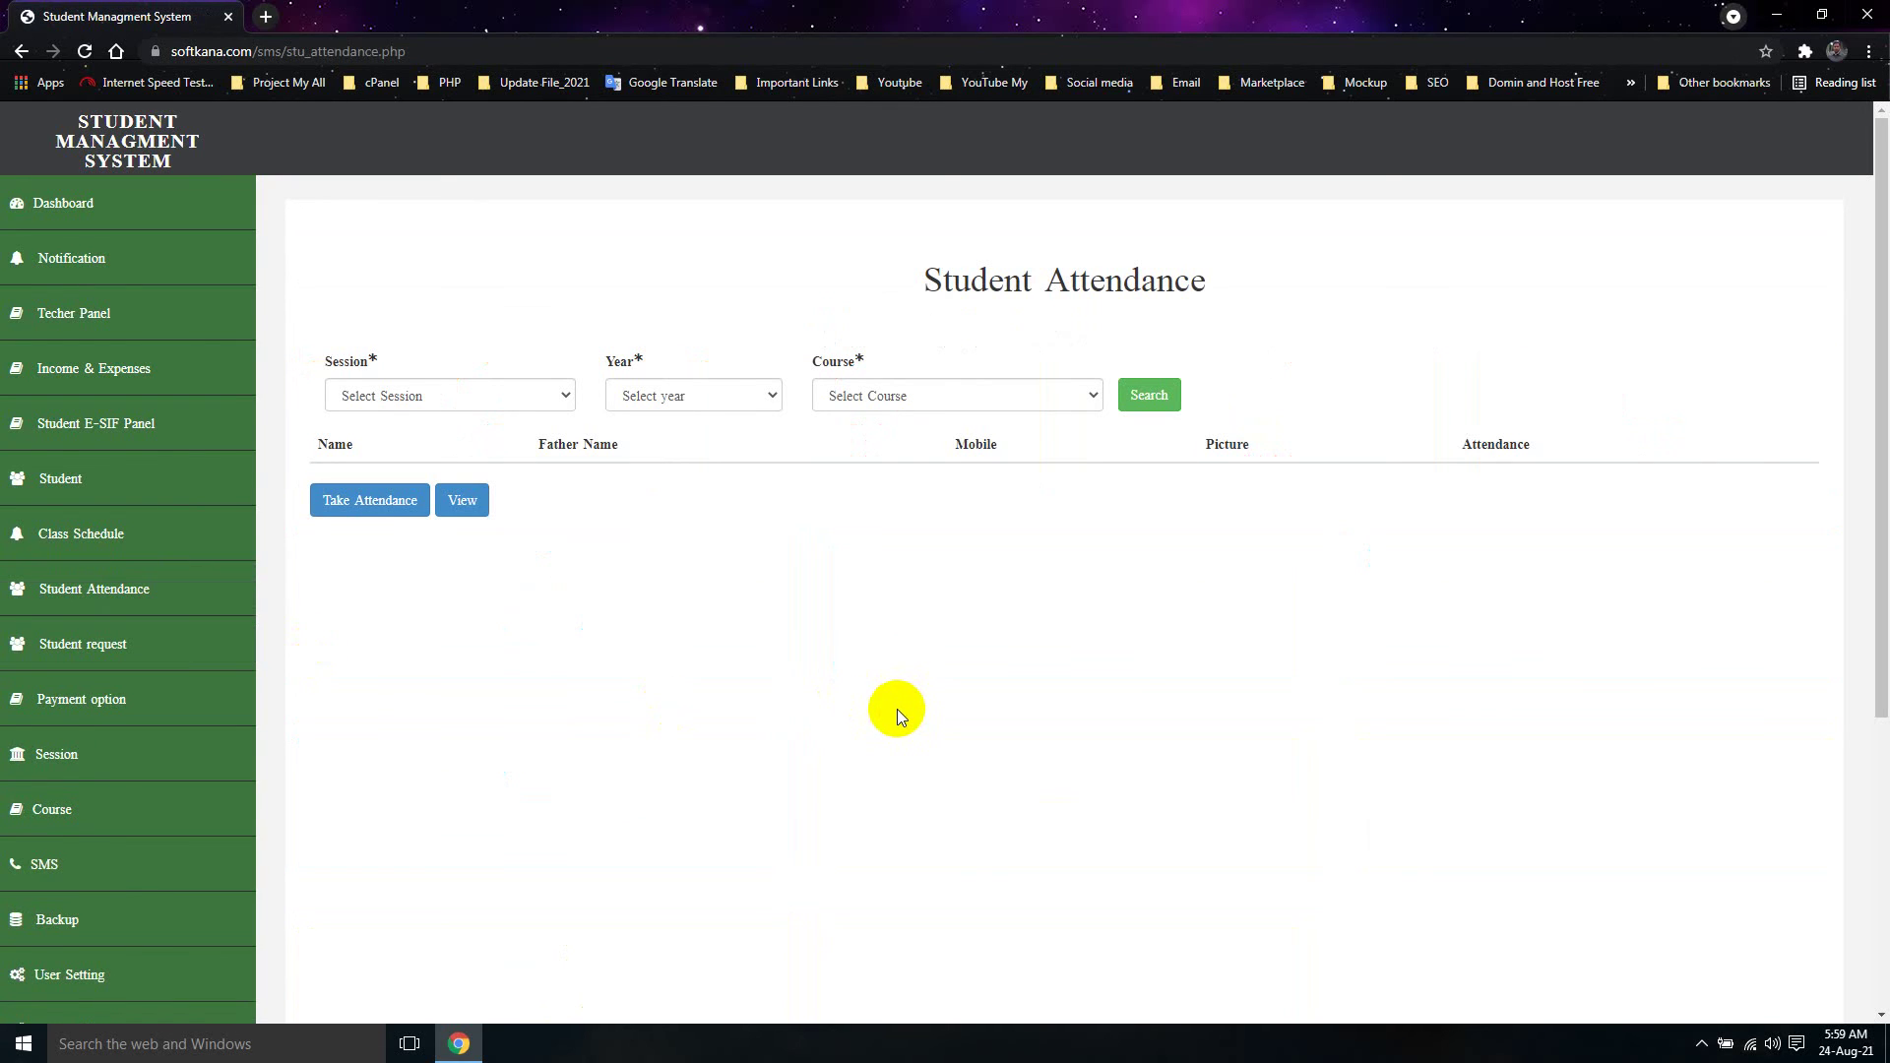
left_click(464, 397)
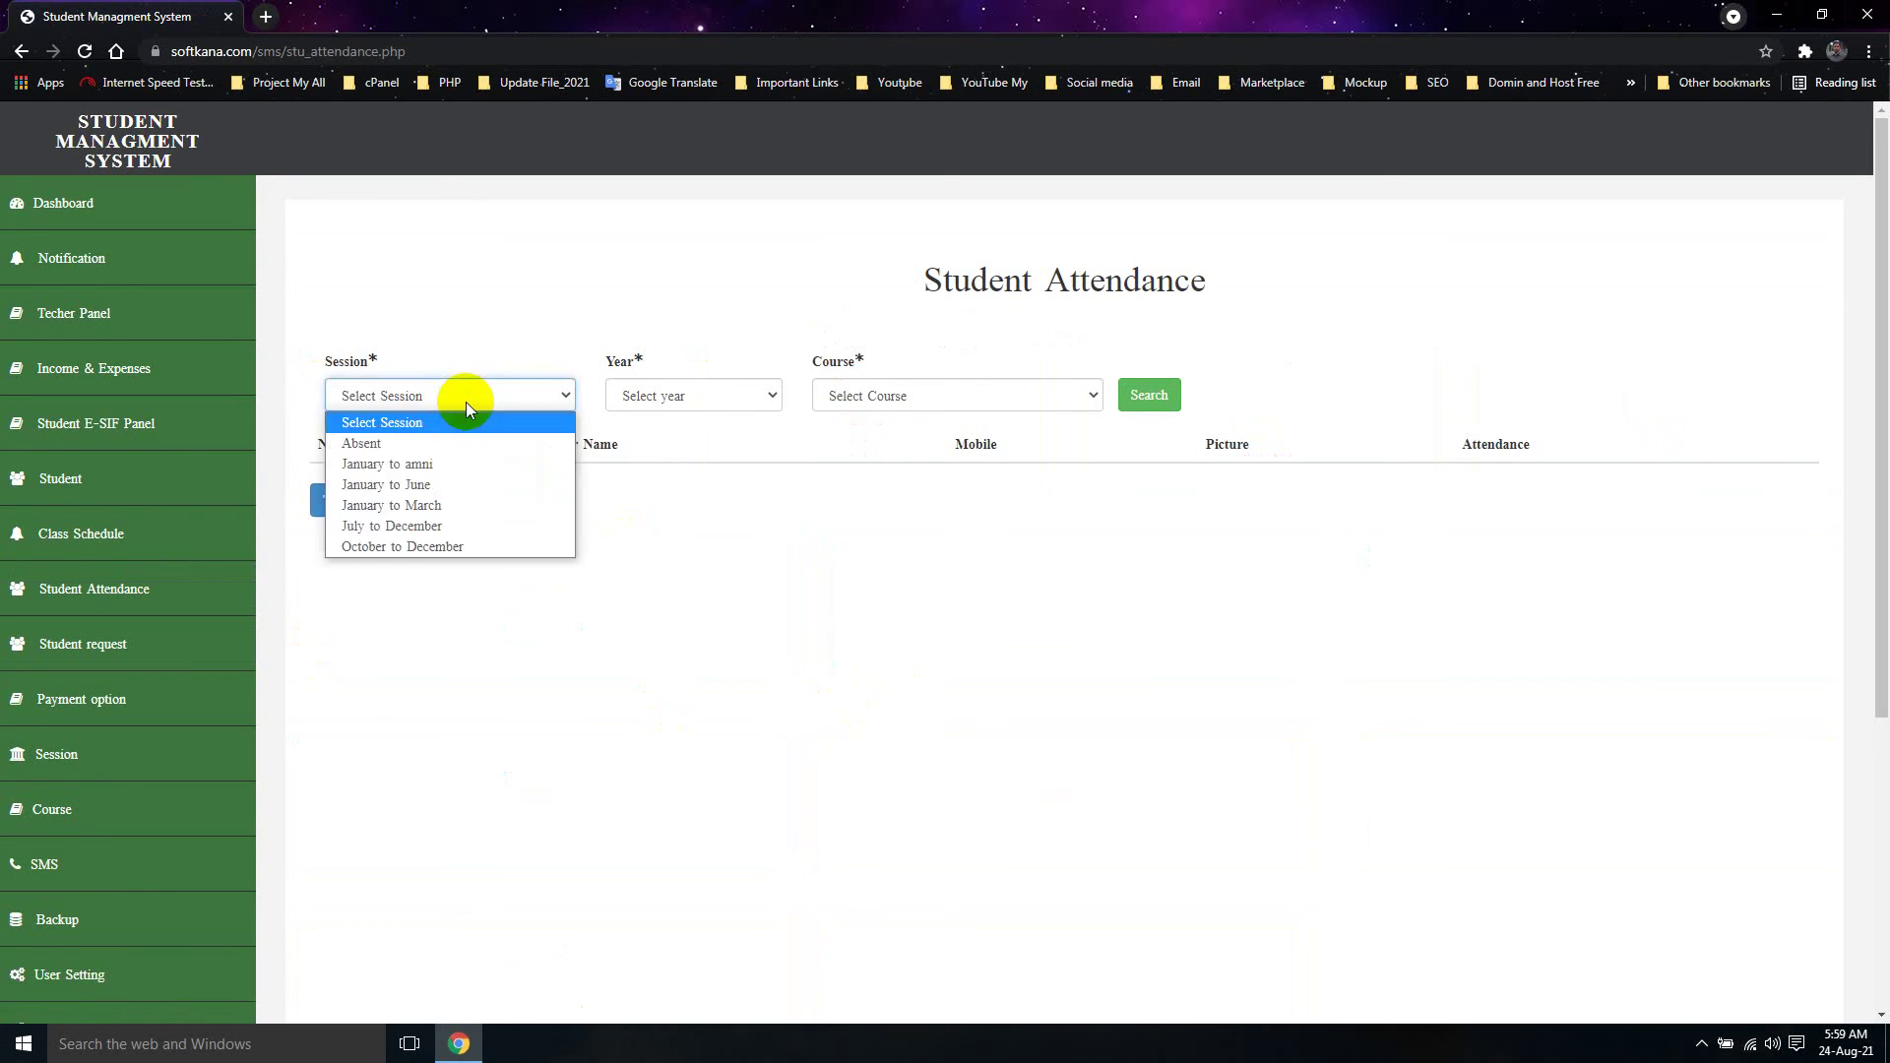
left_click(421, 485)
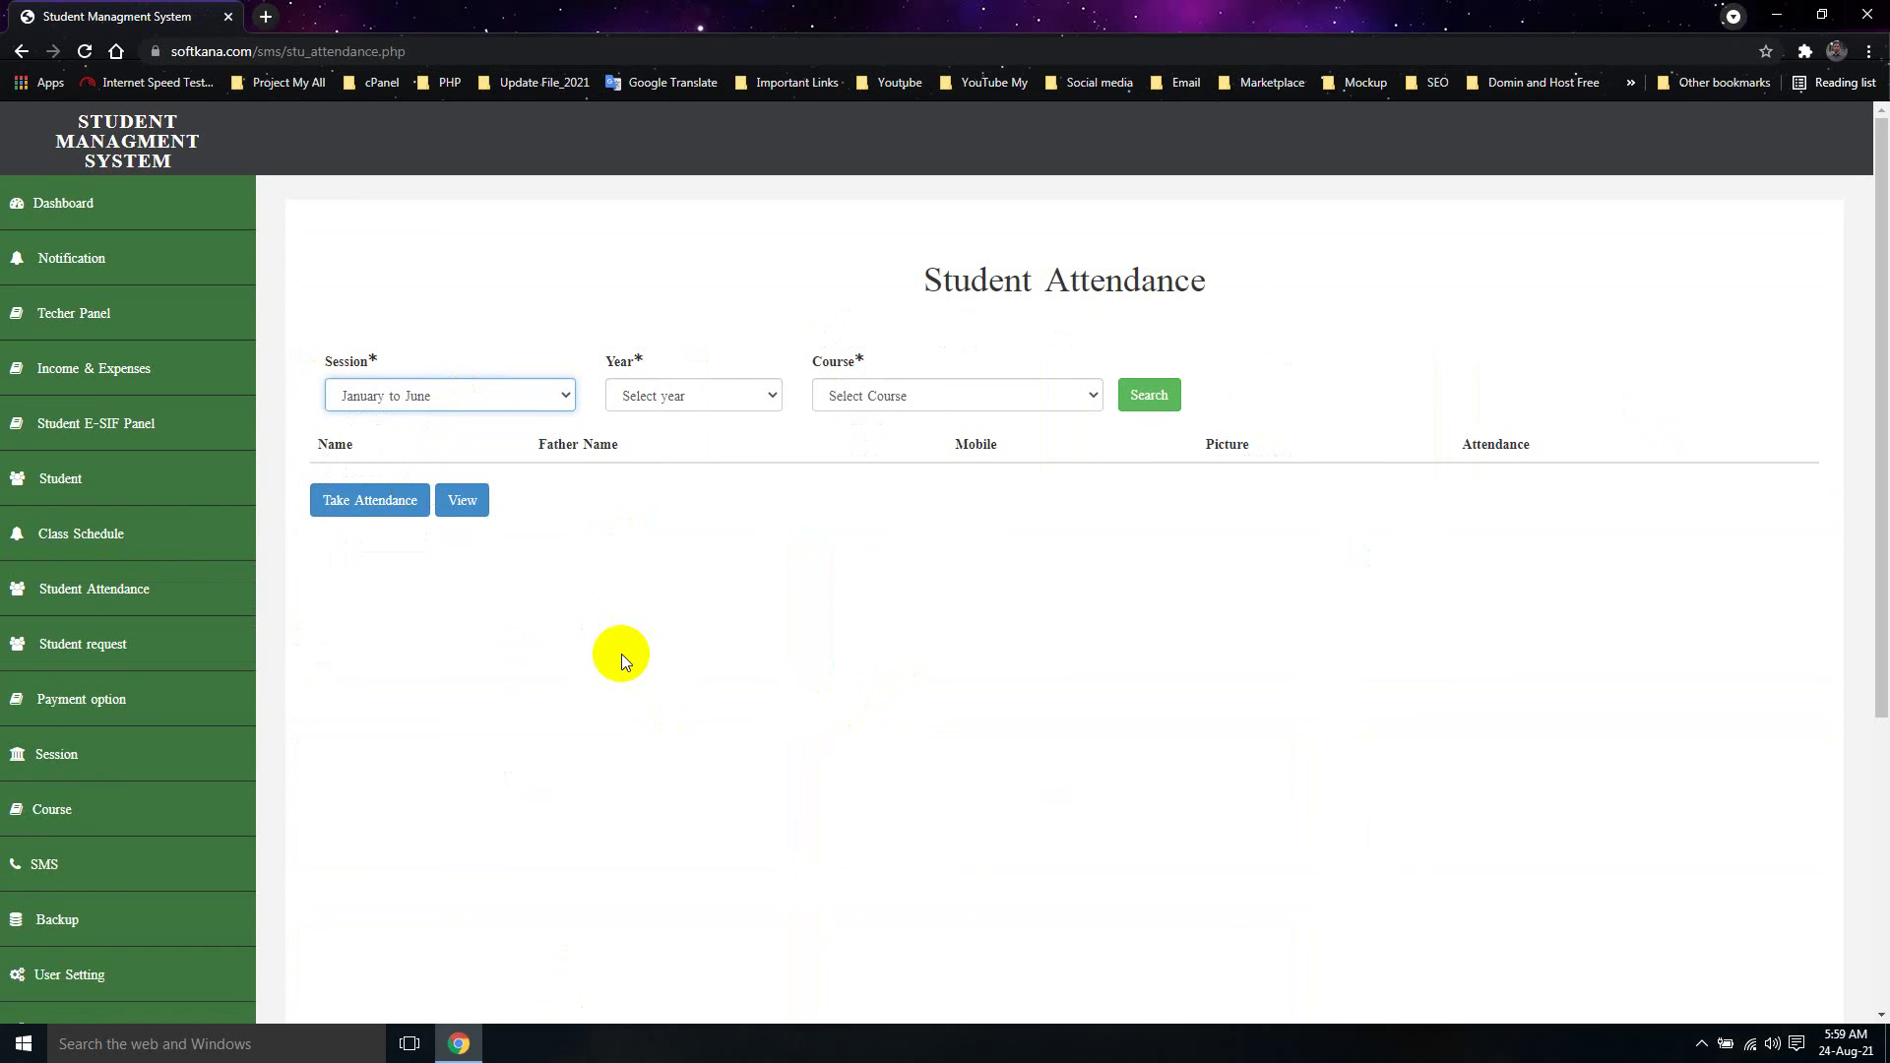
left_click(699, 397)
left_click_drag(777, 494, 704, 831)
left_click(702, 829)
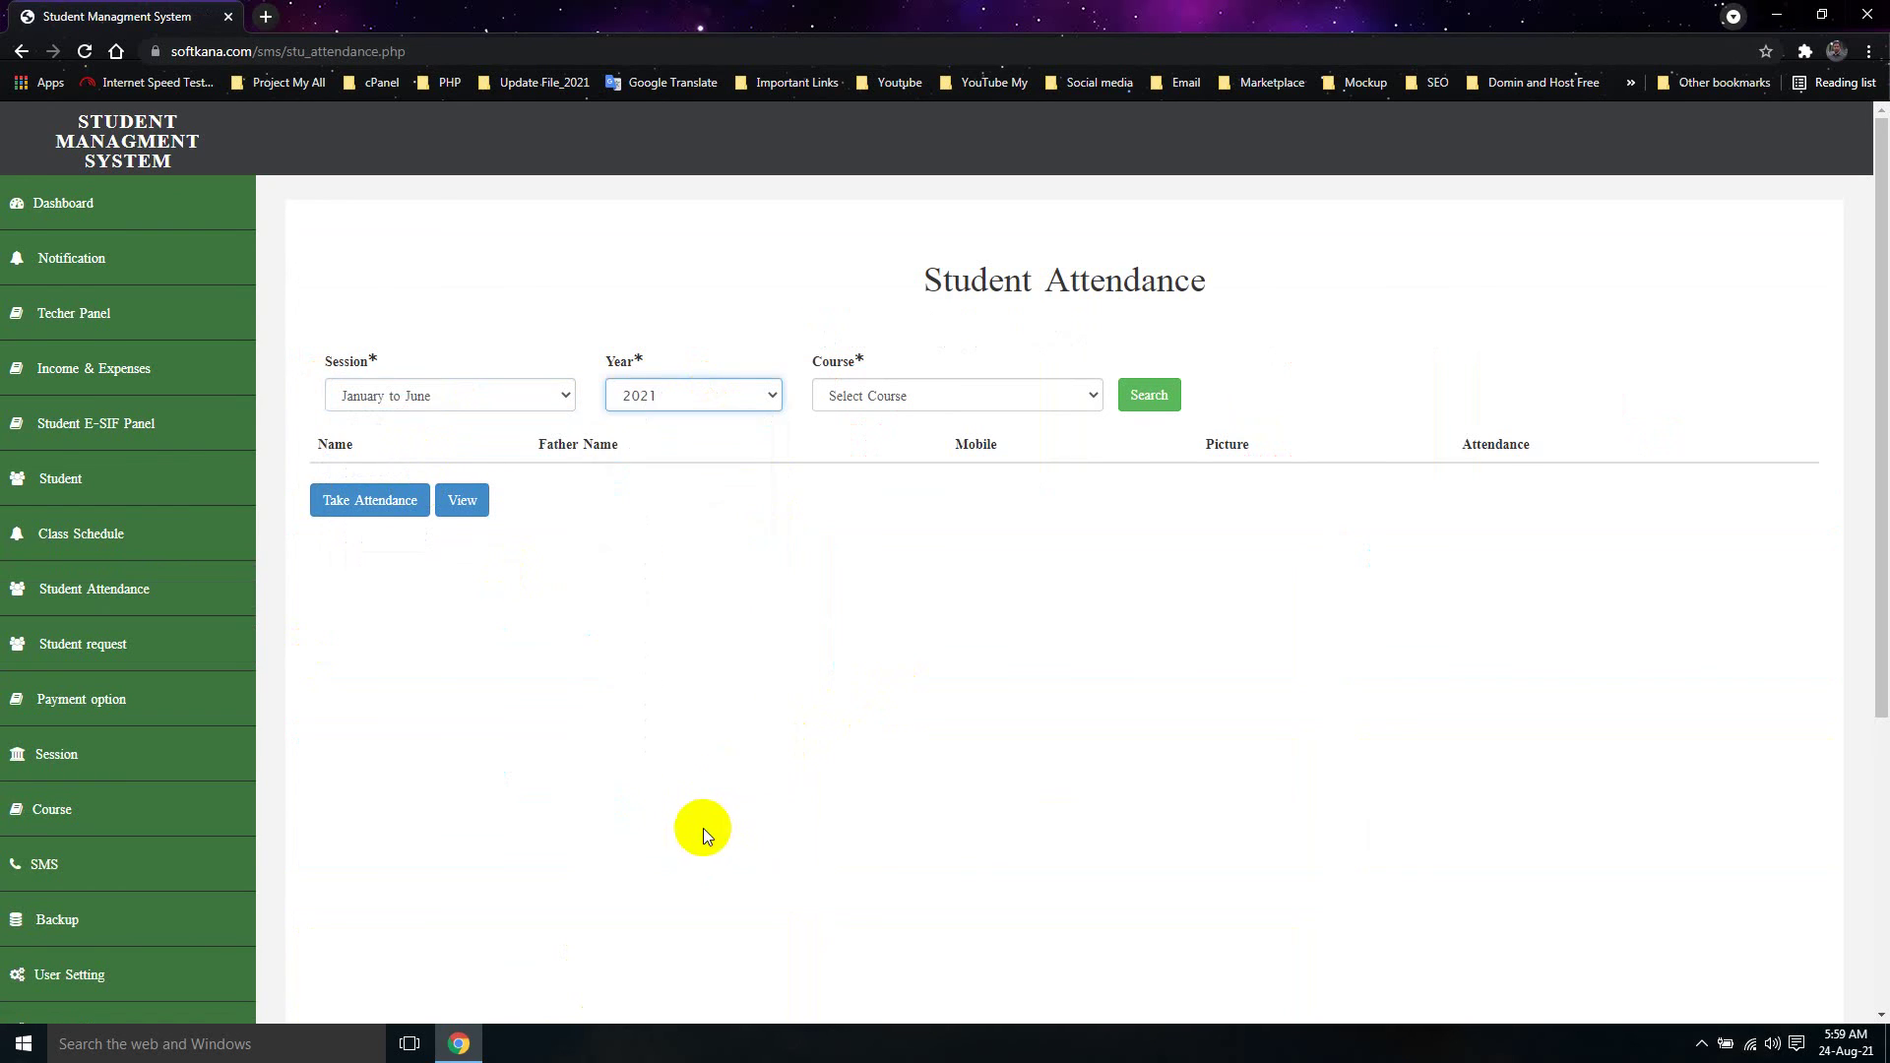
left_click(935, 396)
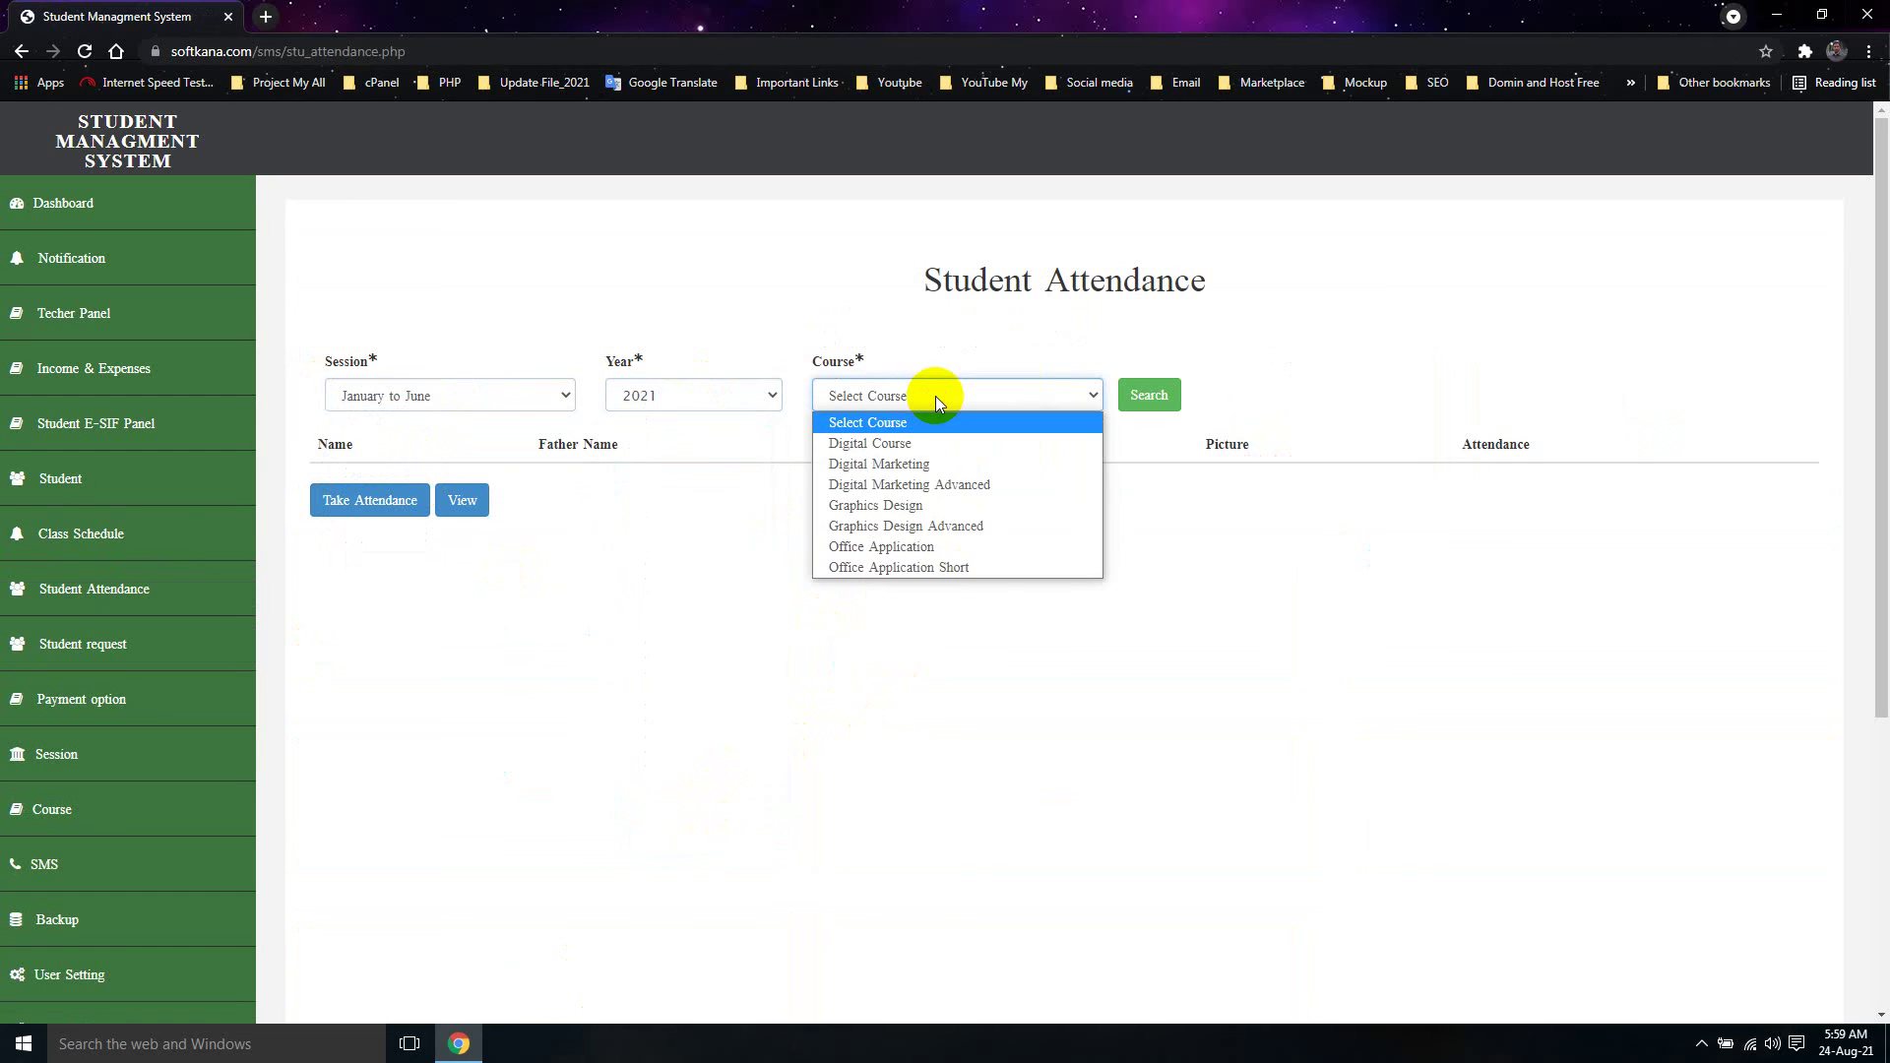
left_click(934, 547)
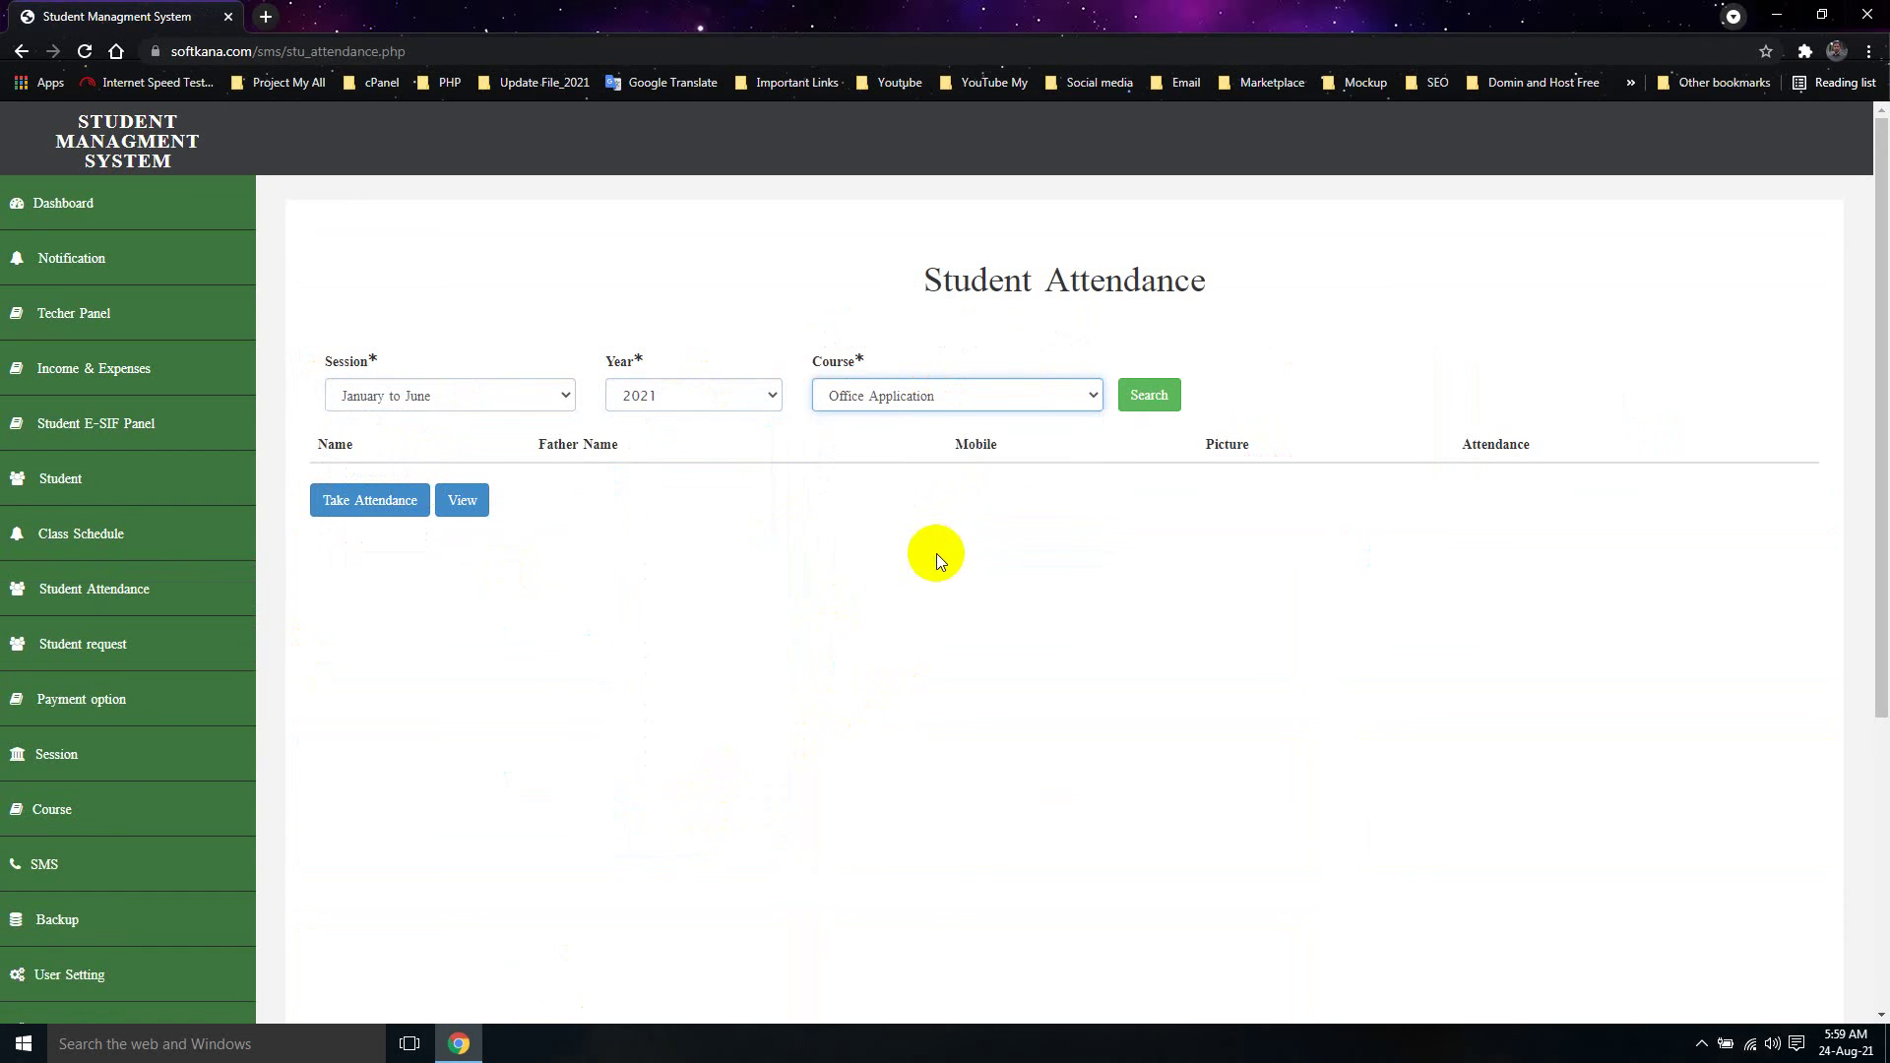
left_click(1148, 396)
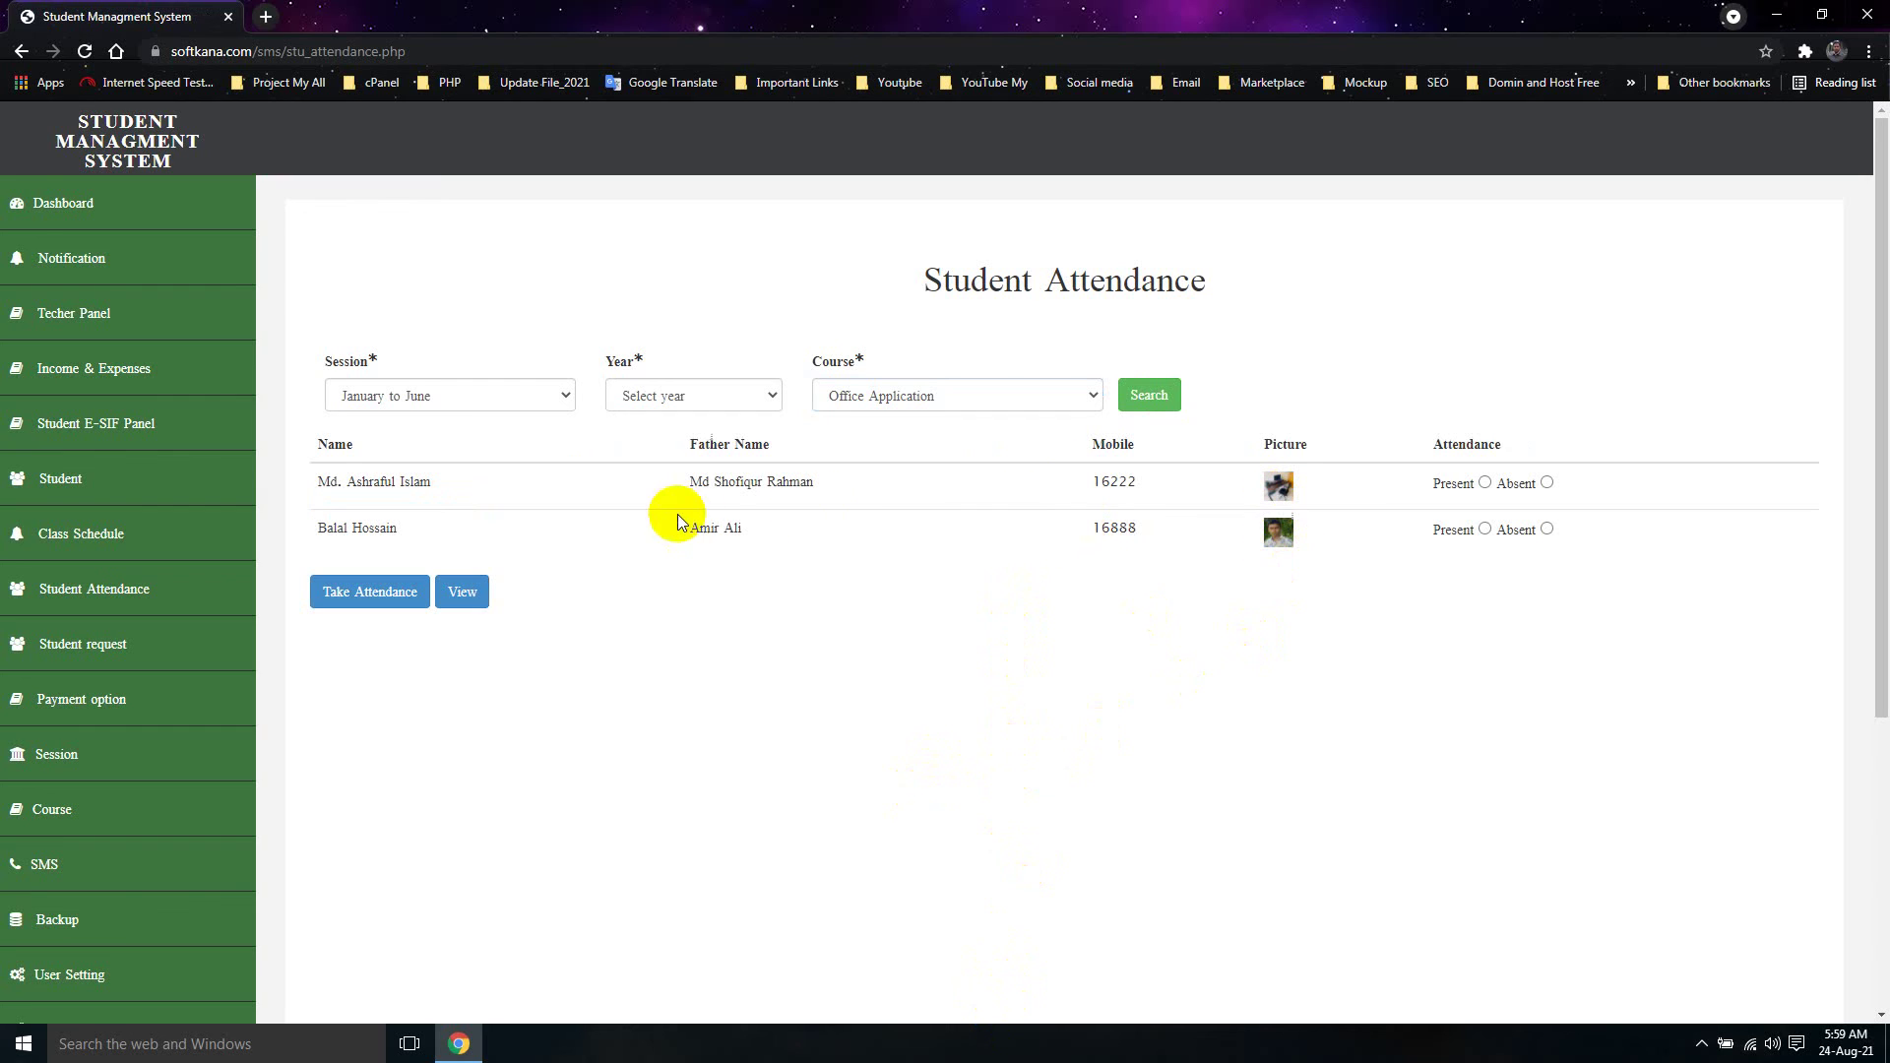
Mark the first Office Application student Present, save, and list the attendance dates
left_click(1485, 482)
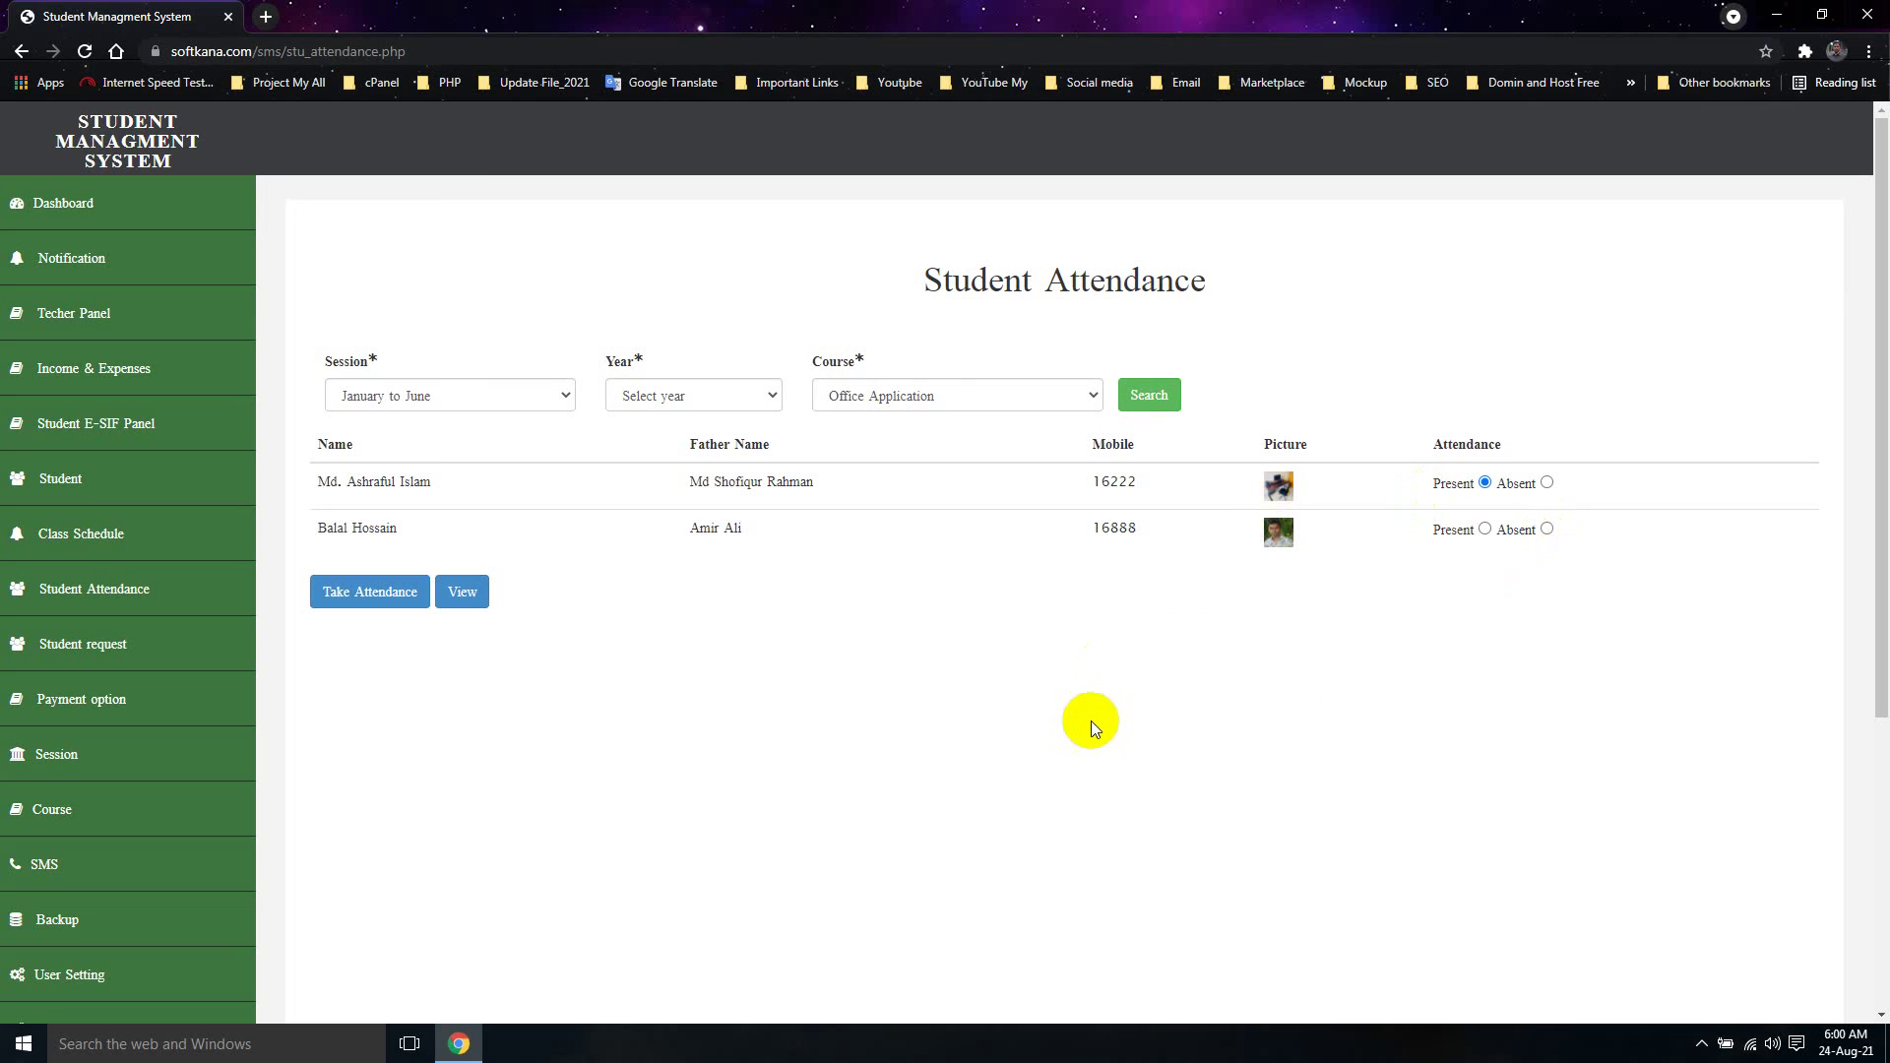
left_click(359, 591)
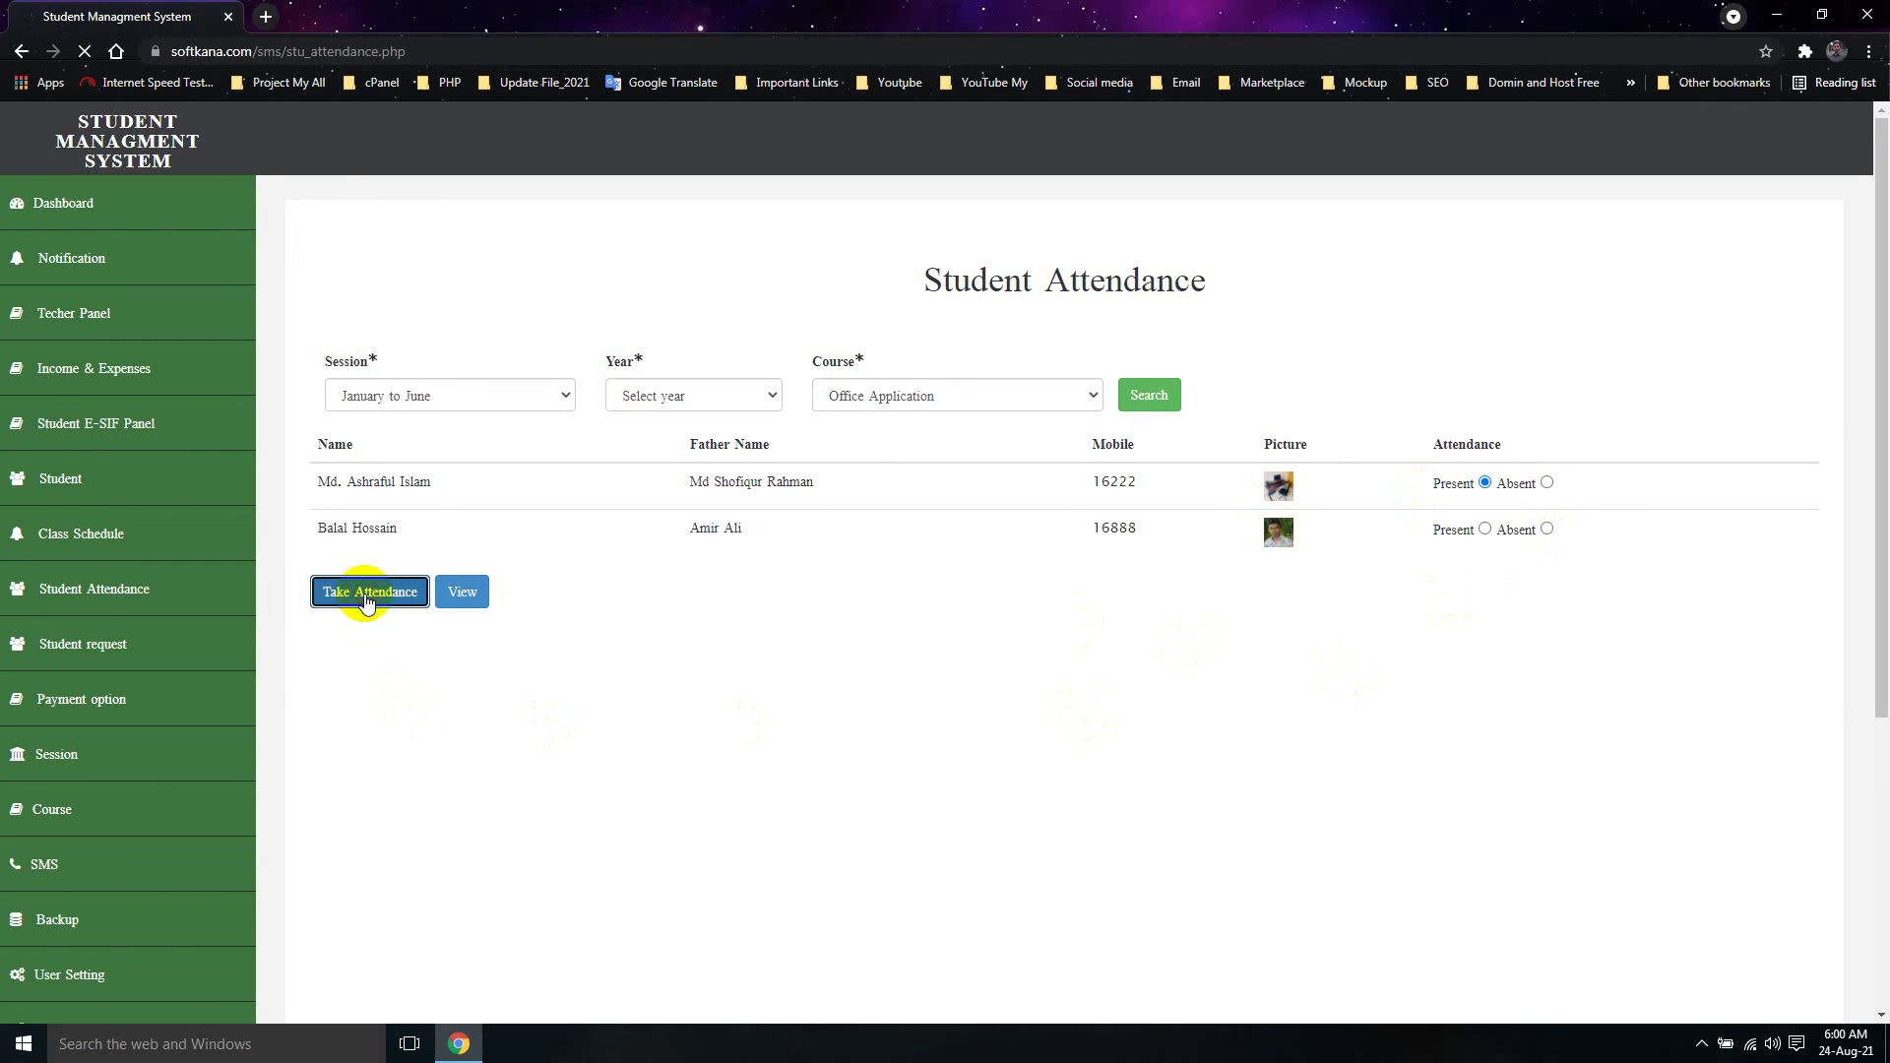
left_click(477, 580)
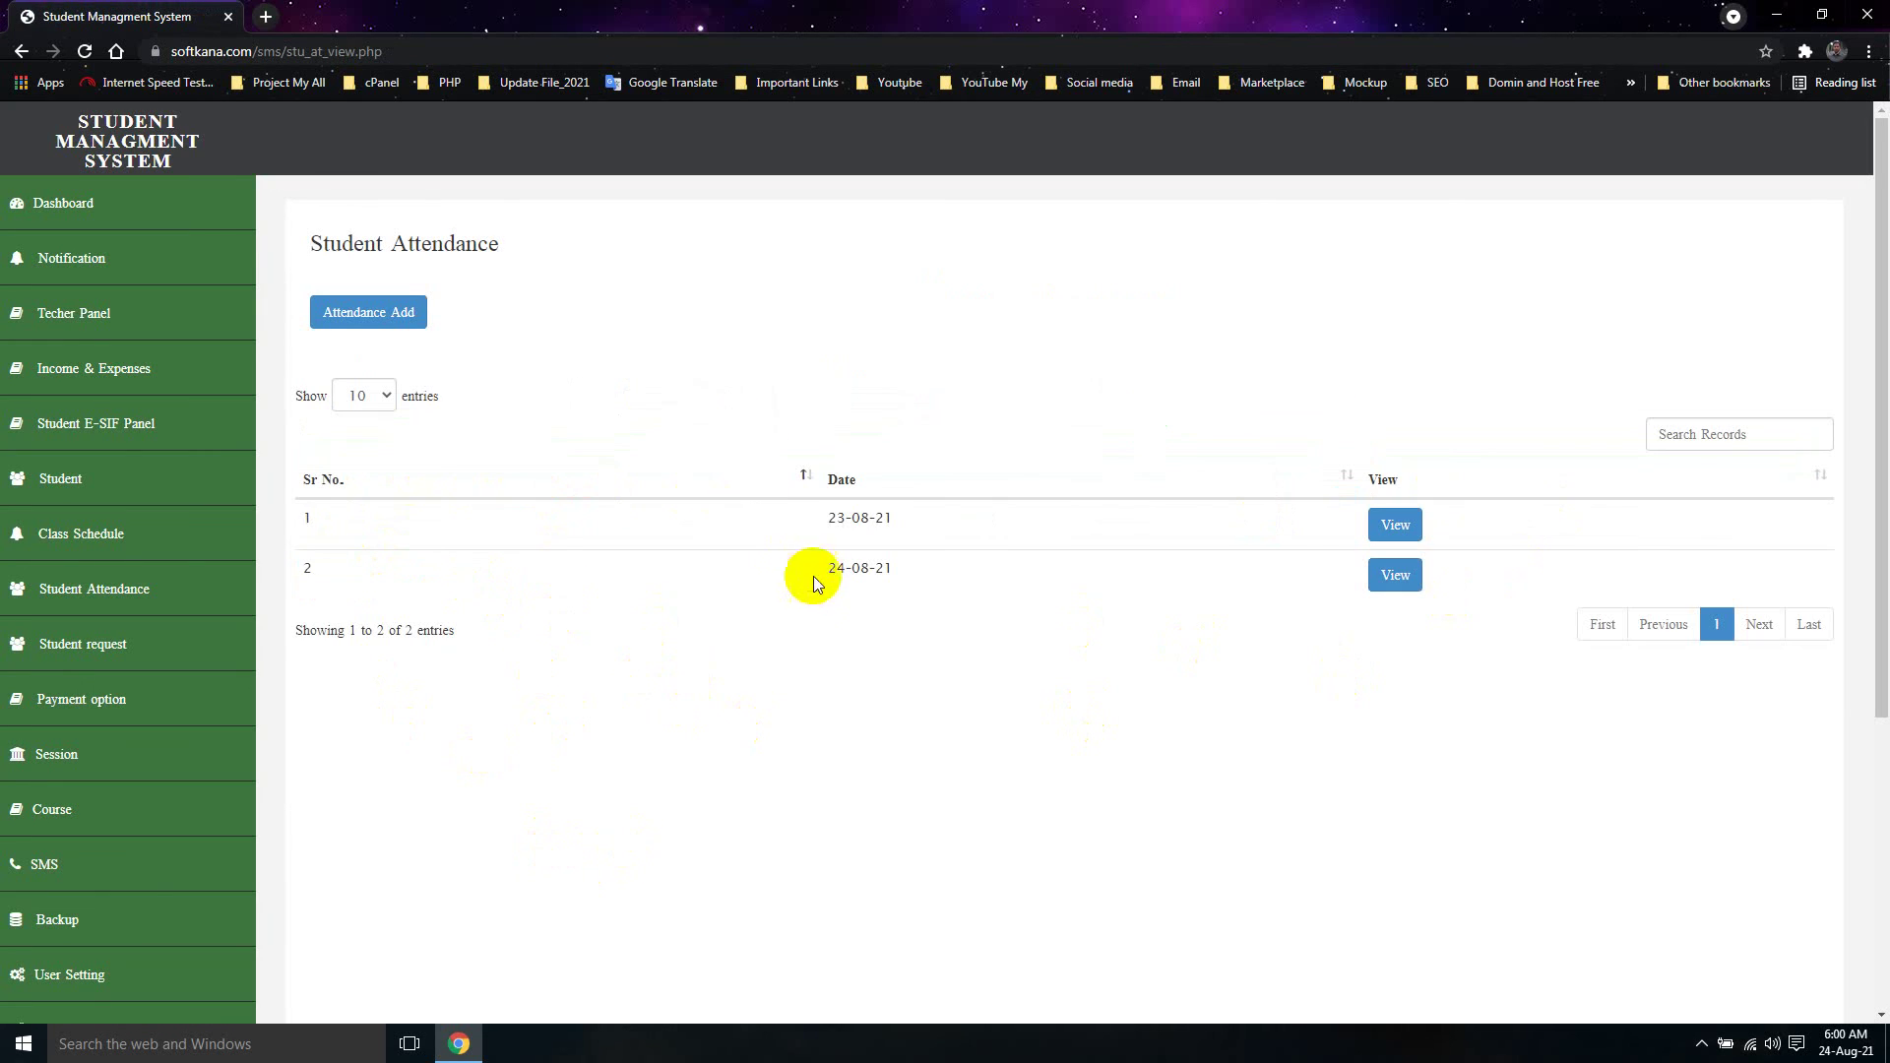
Open the 24-08-21 attendance record and edit the first student's entry
left_click(1396, 576)
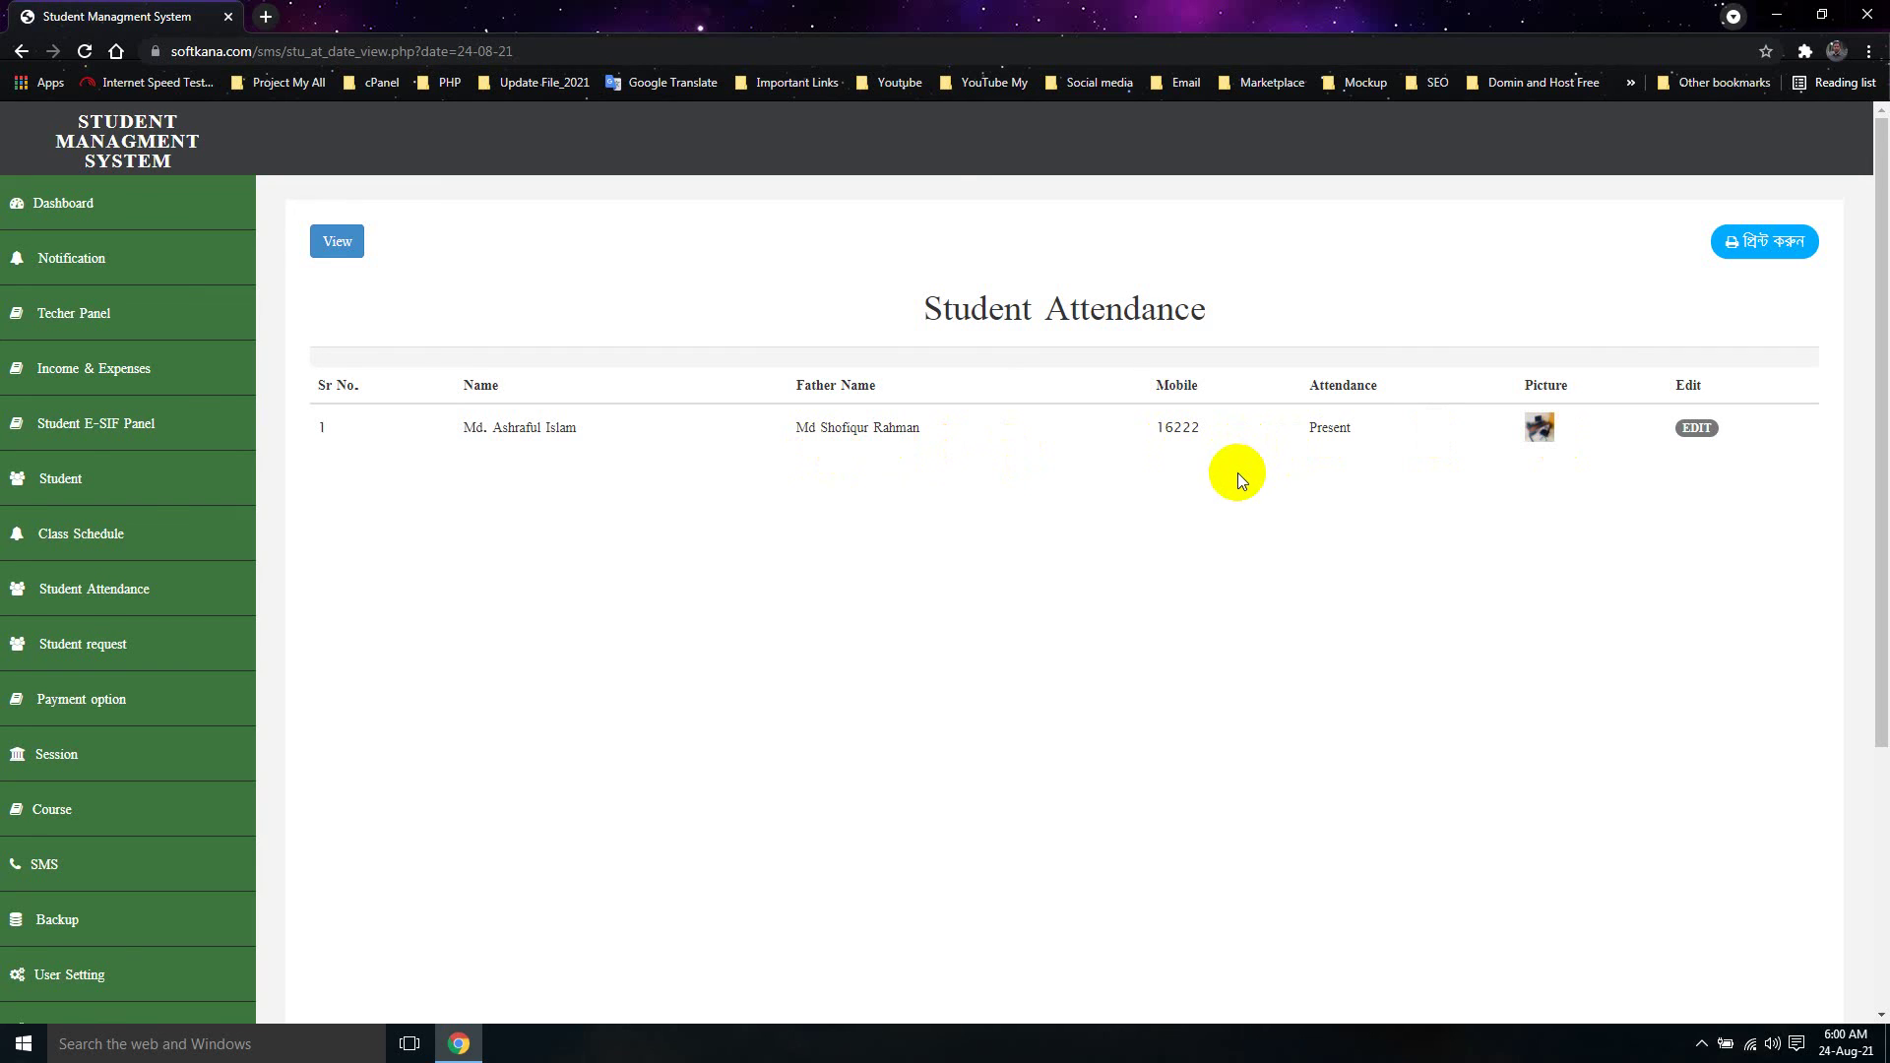
left_click(1697, 428)
Change the student's 24-08-21 attendance to Absent, update it, and reopen the record
left_click(320, 284)
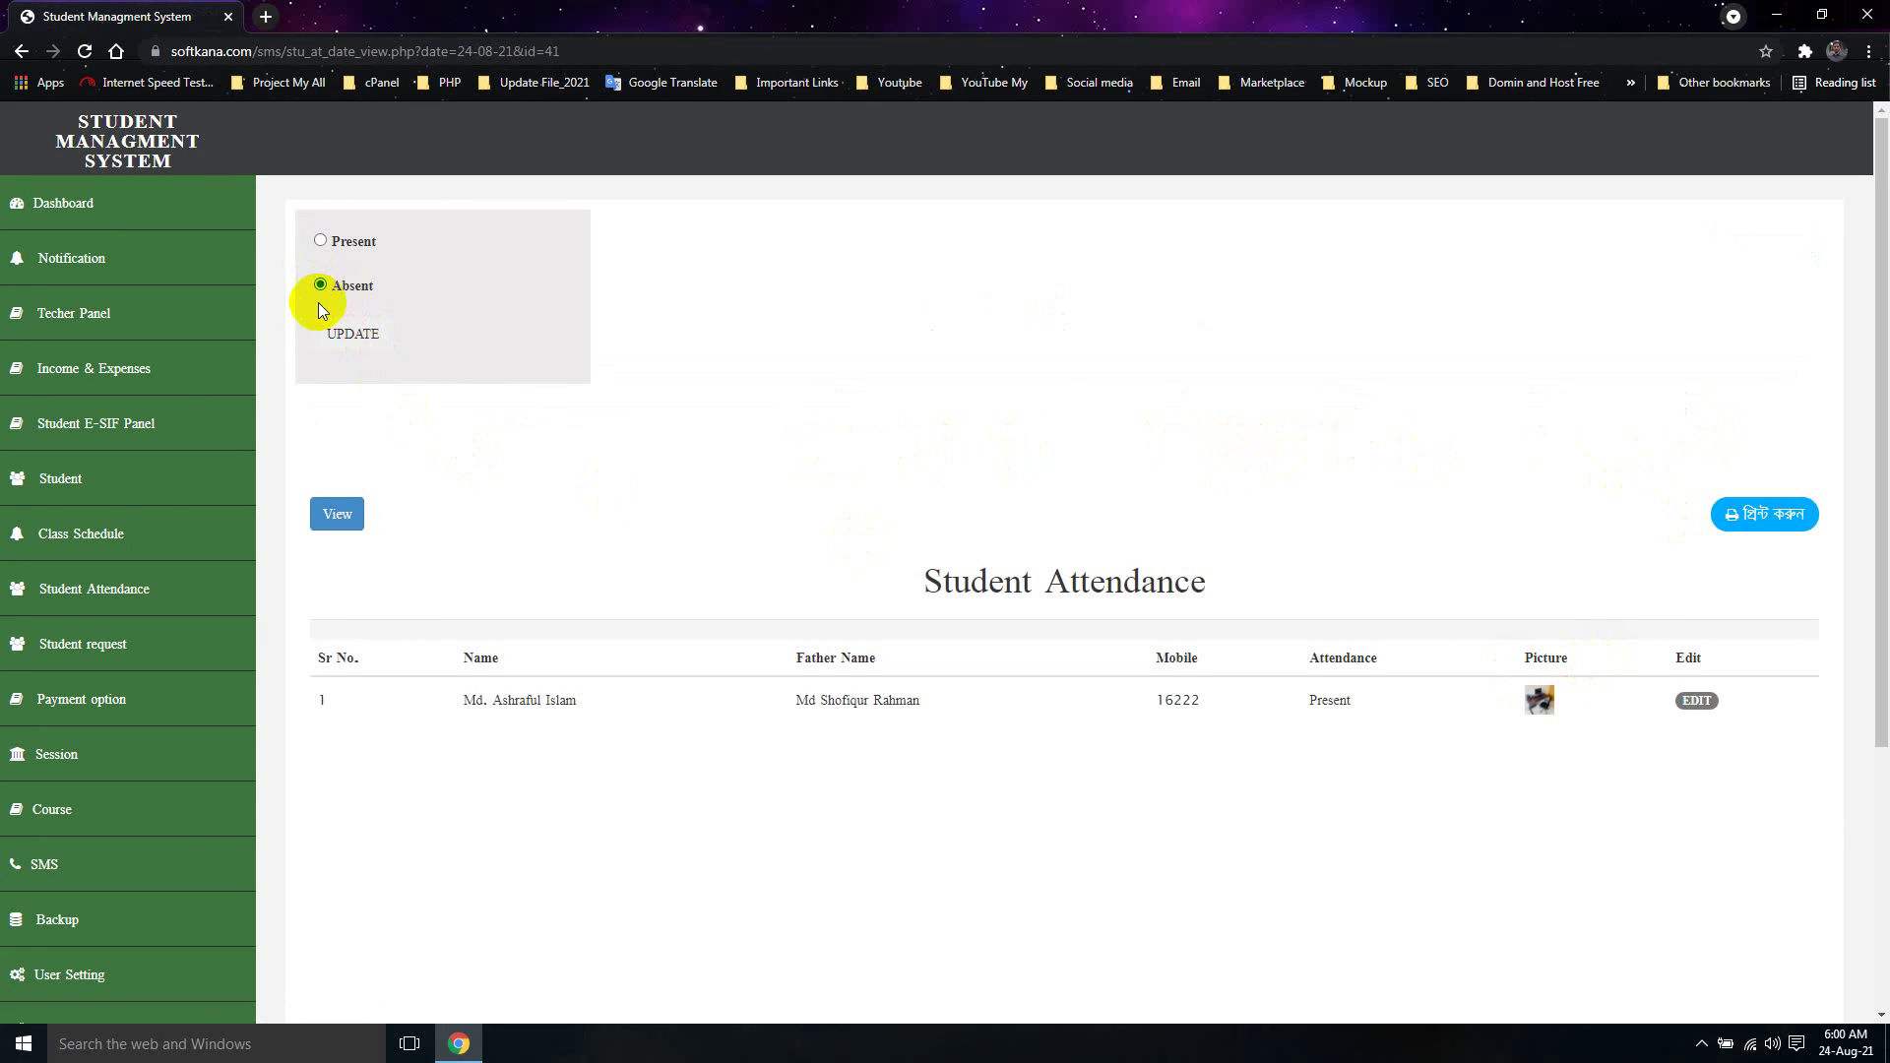
left_click(357, 337)
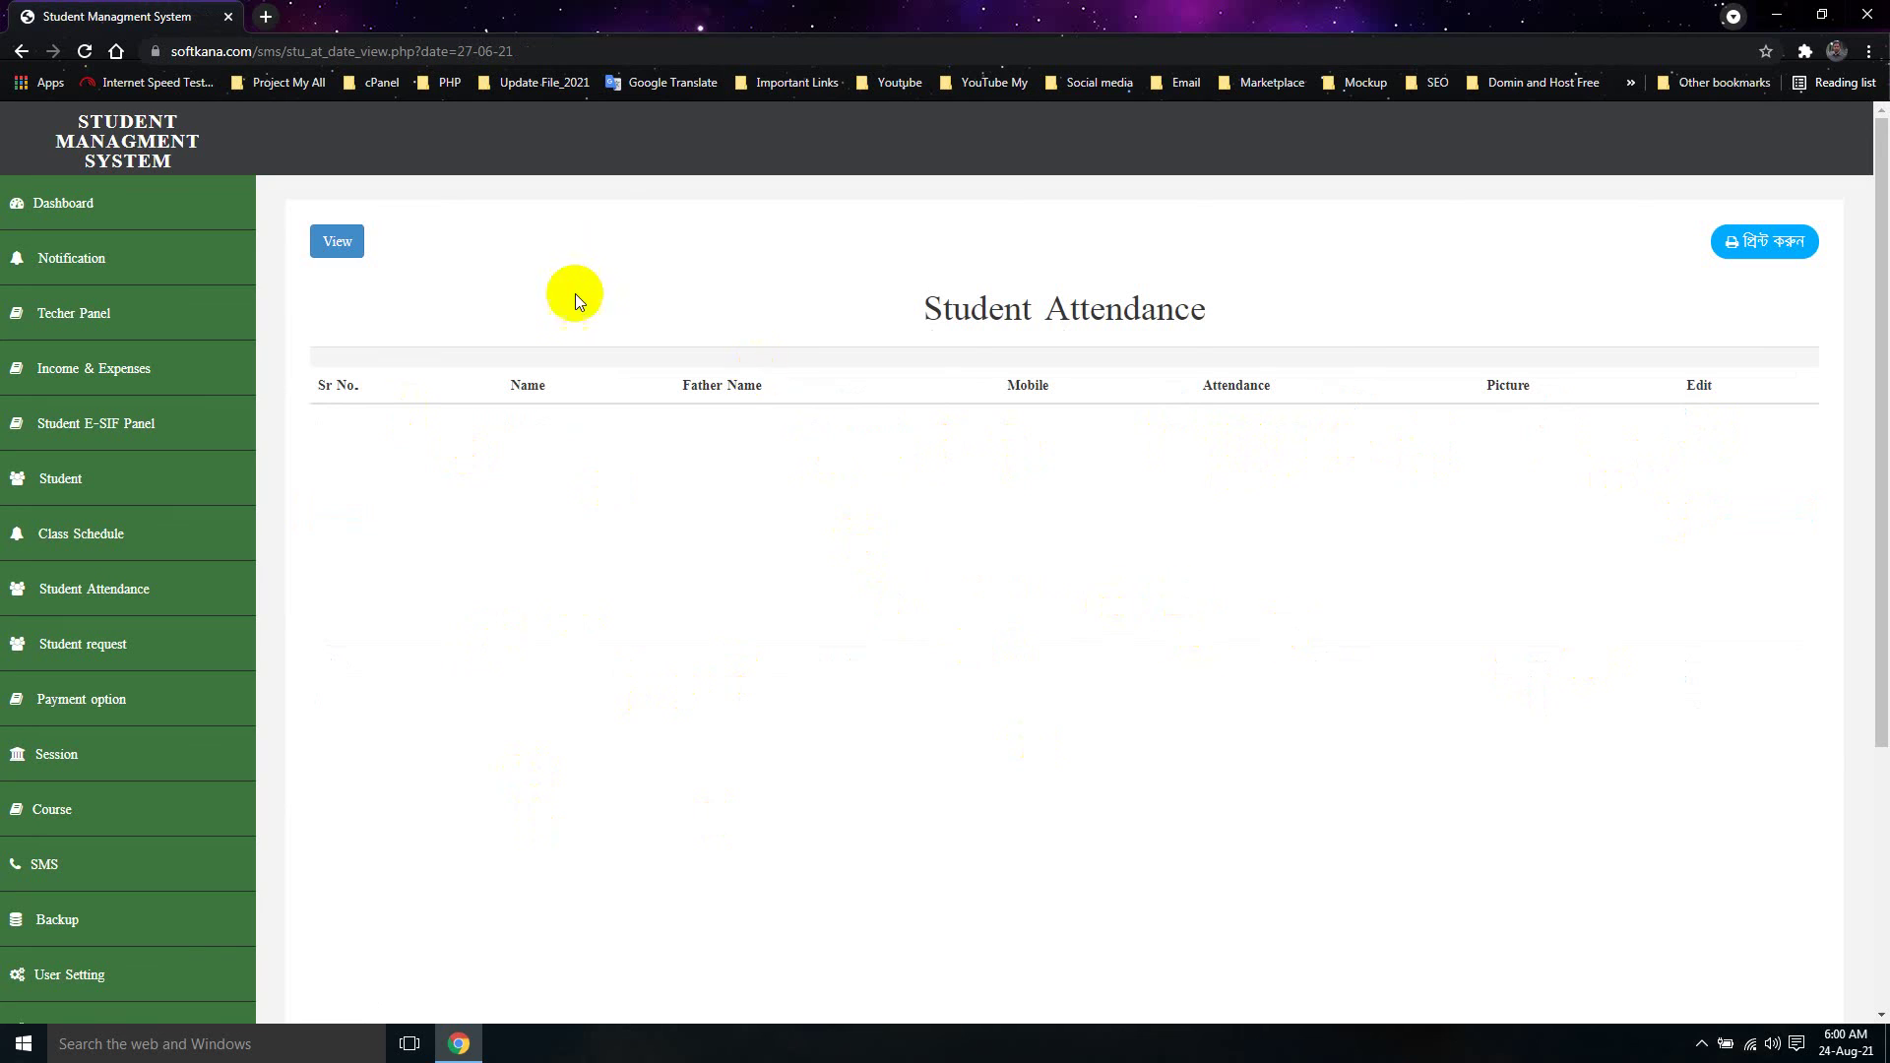
left_click(340, 242)
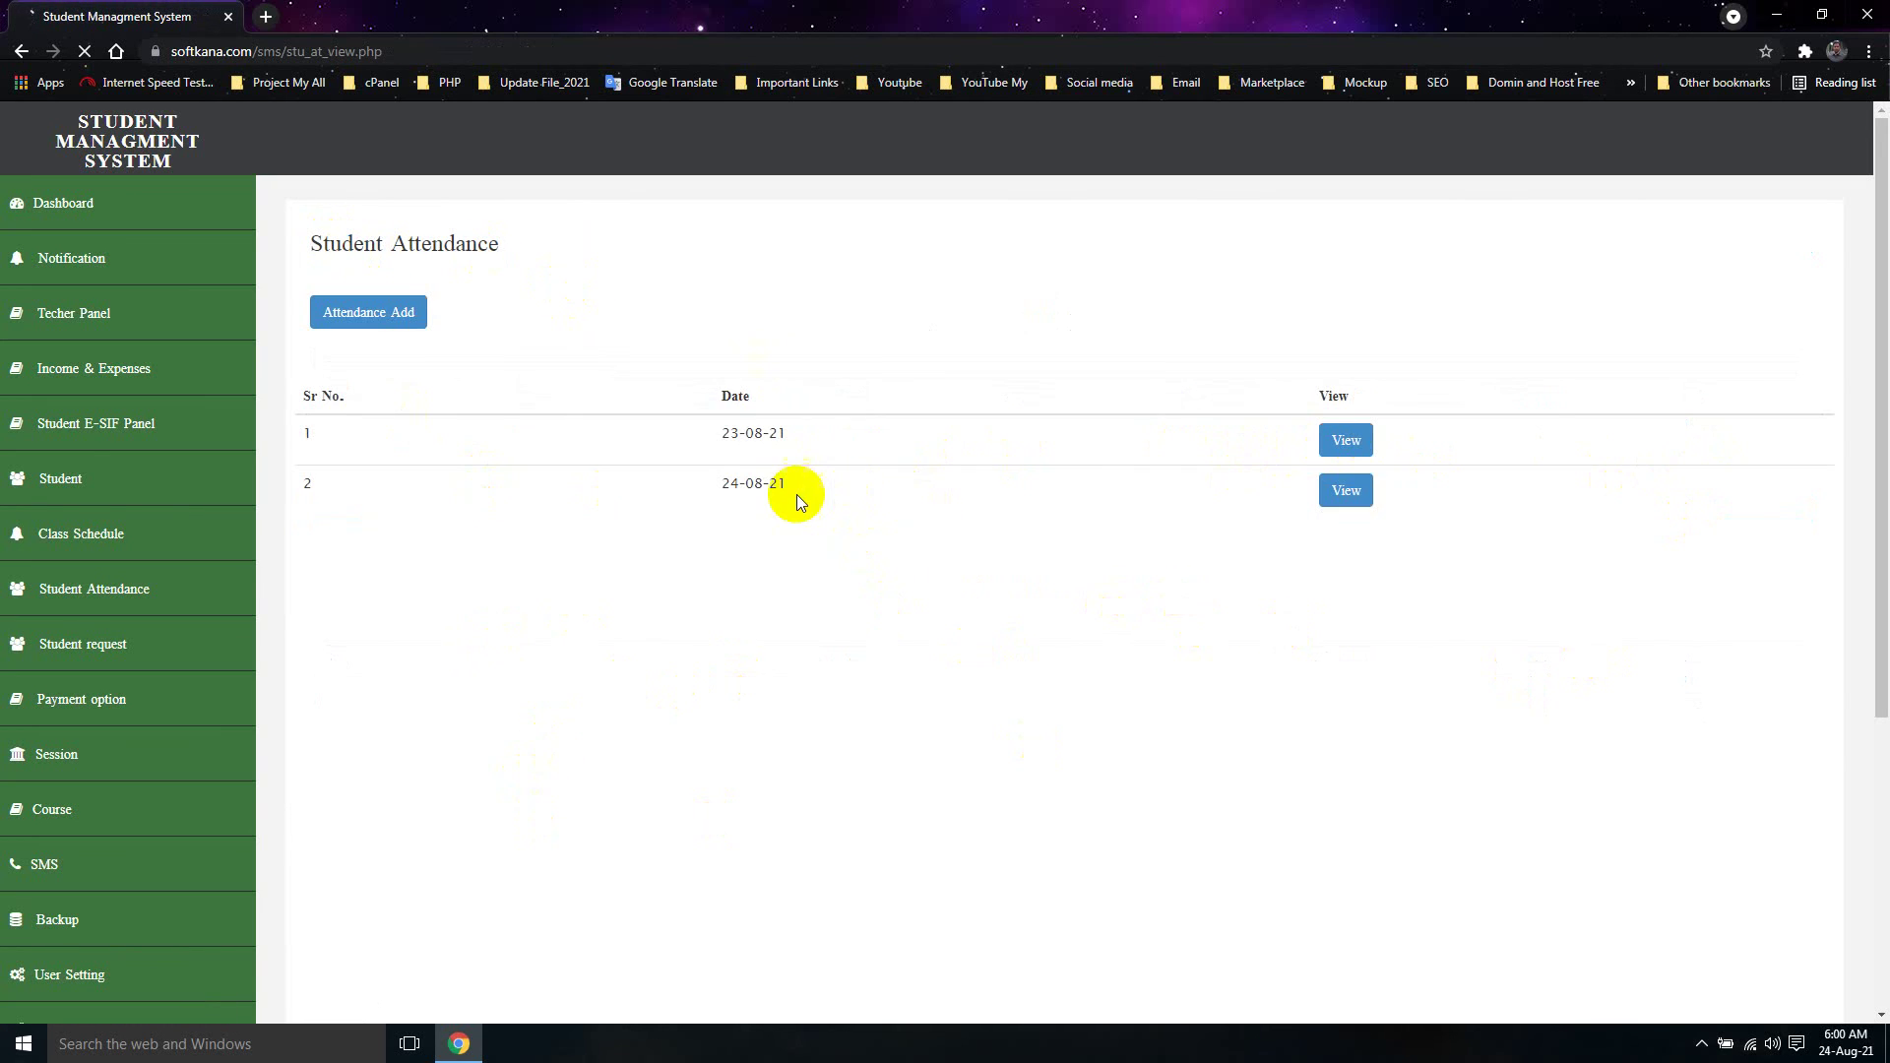
left_click(1391, 576)
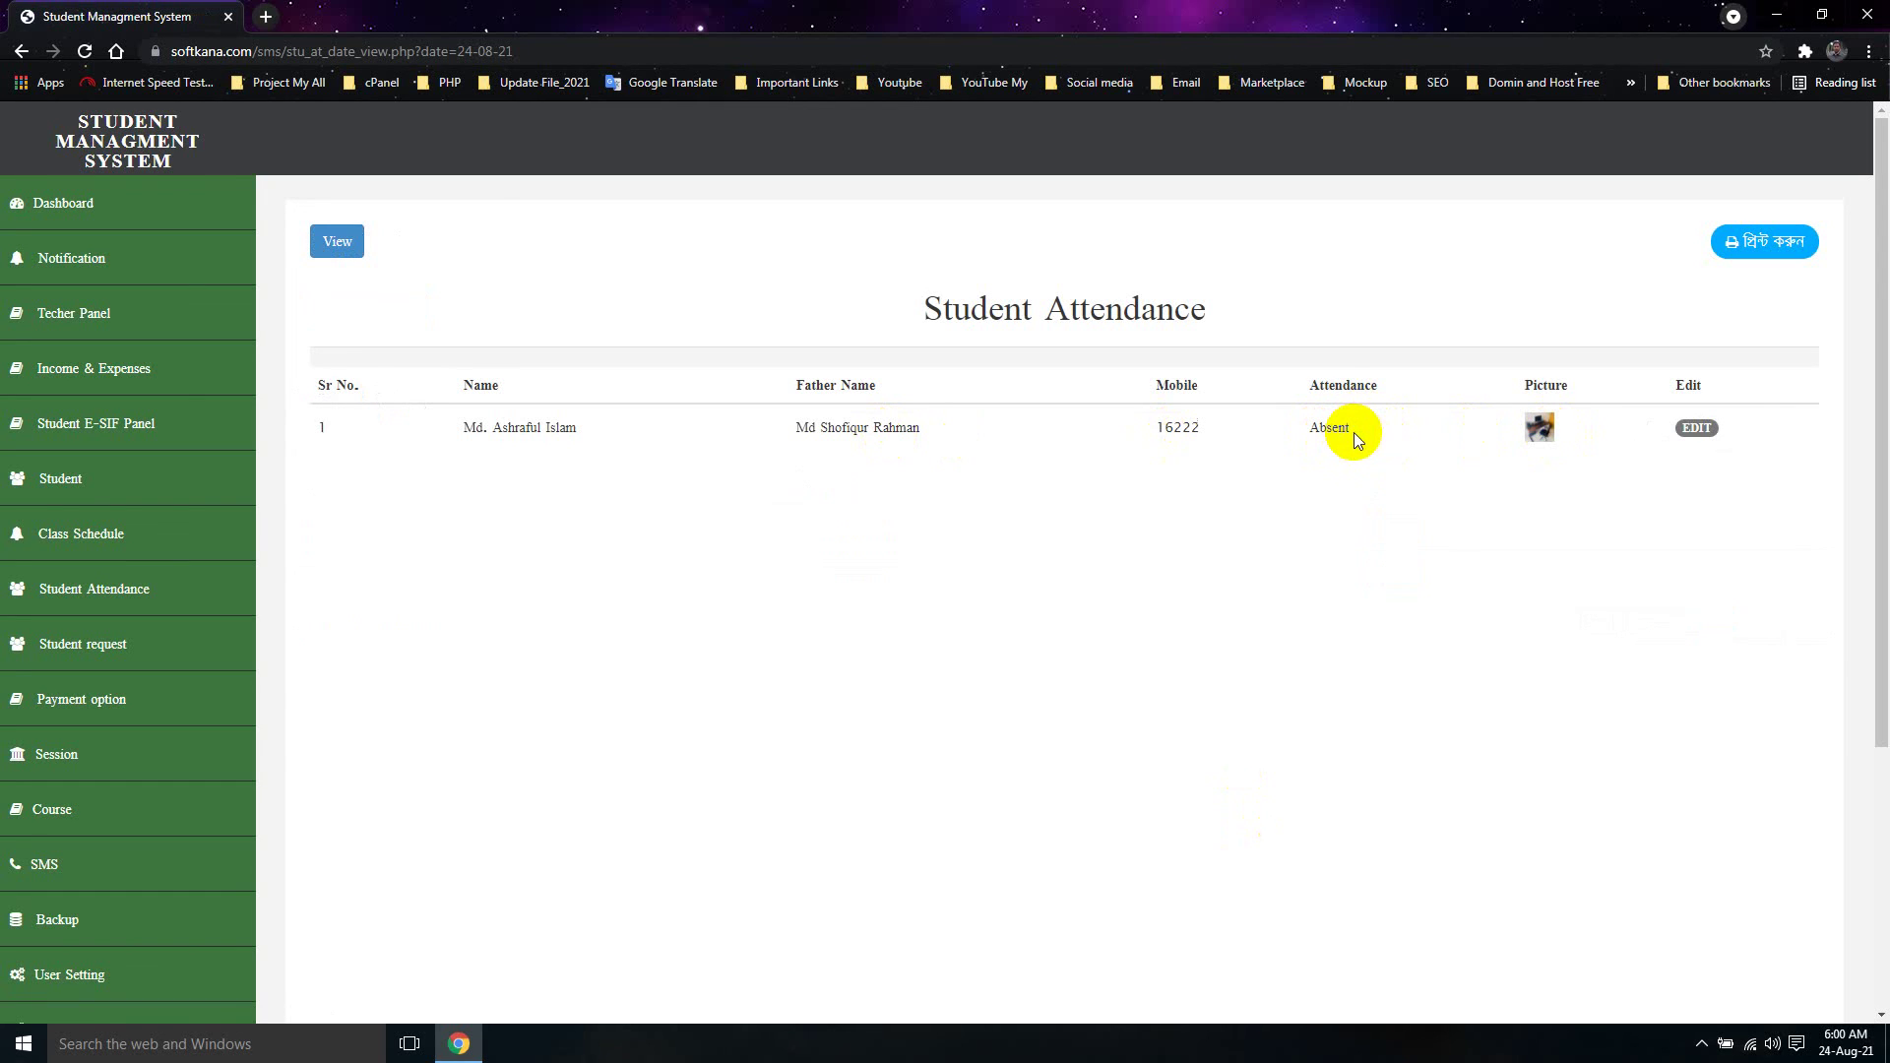
left_click(187, 534)
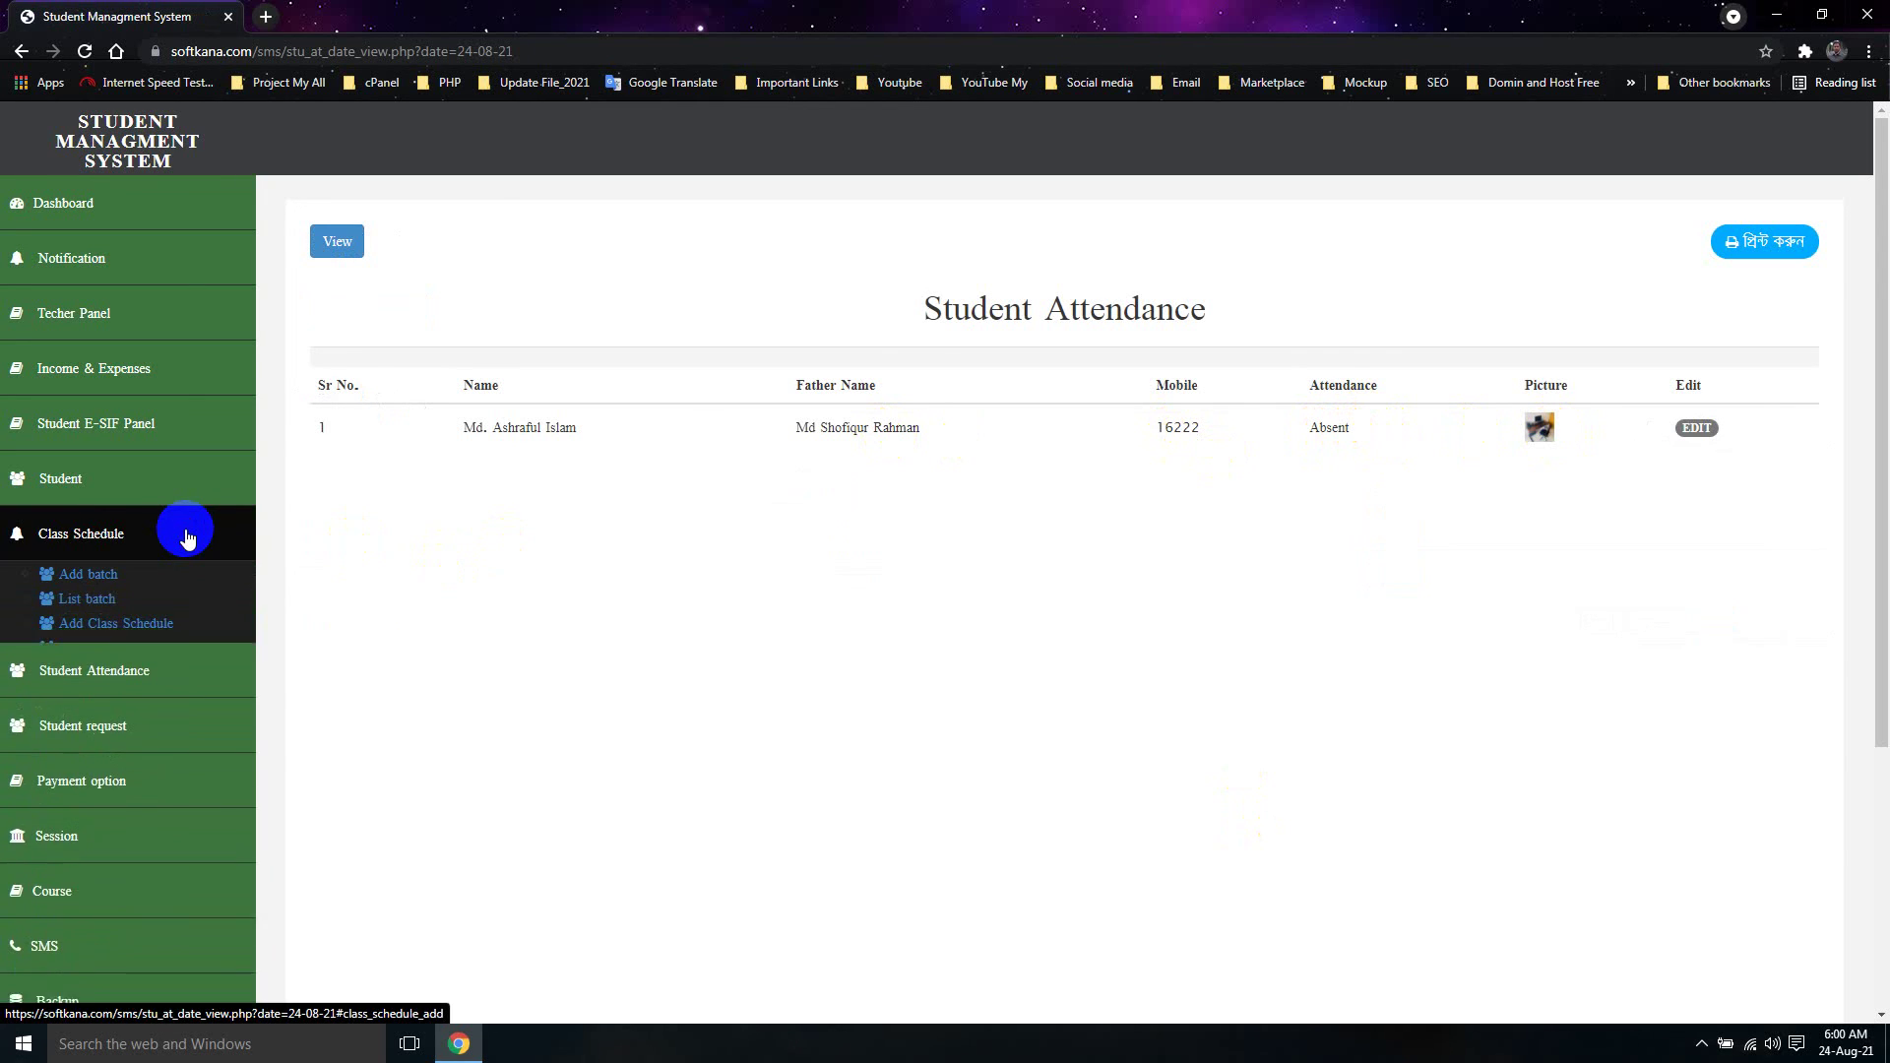
Reopen the attendance form with the January to June session selected
left_click(187, 534)
left_click(170, 590)
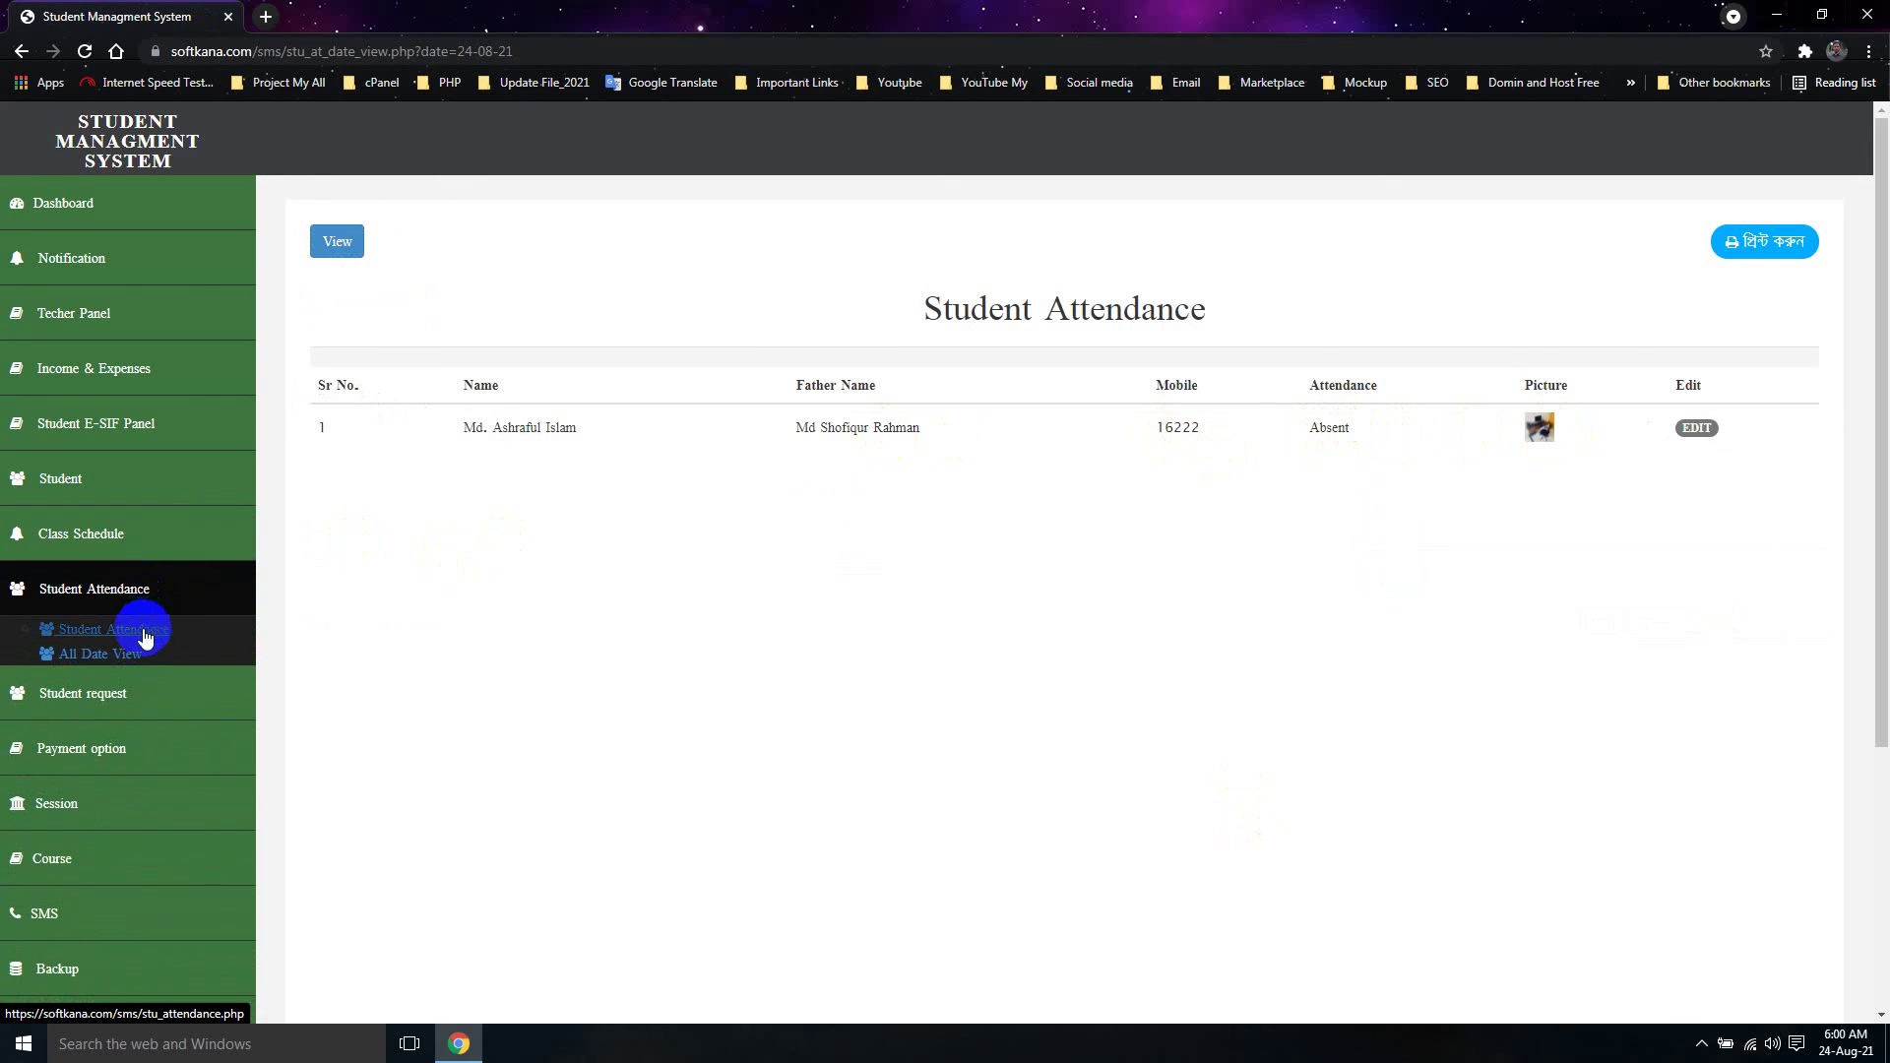
left_click(144, 633)
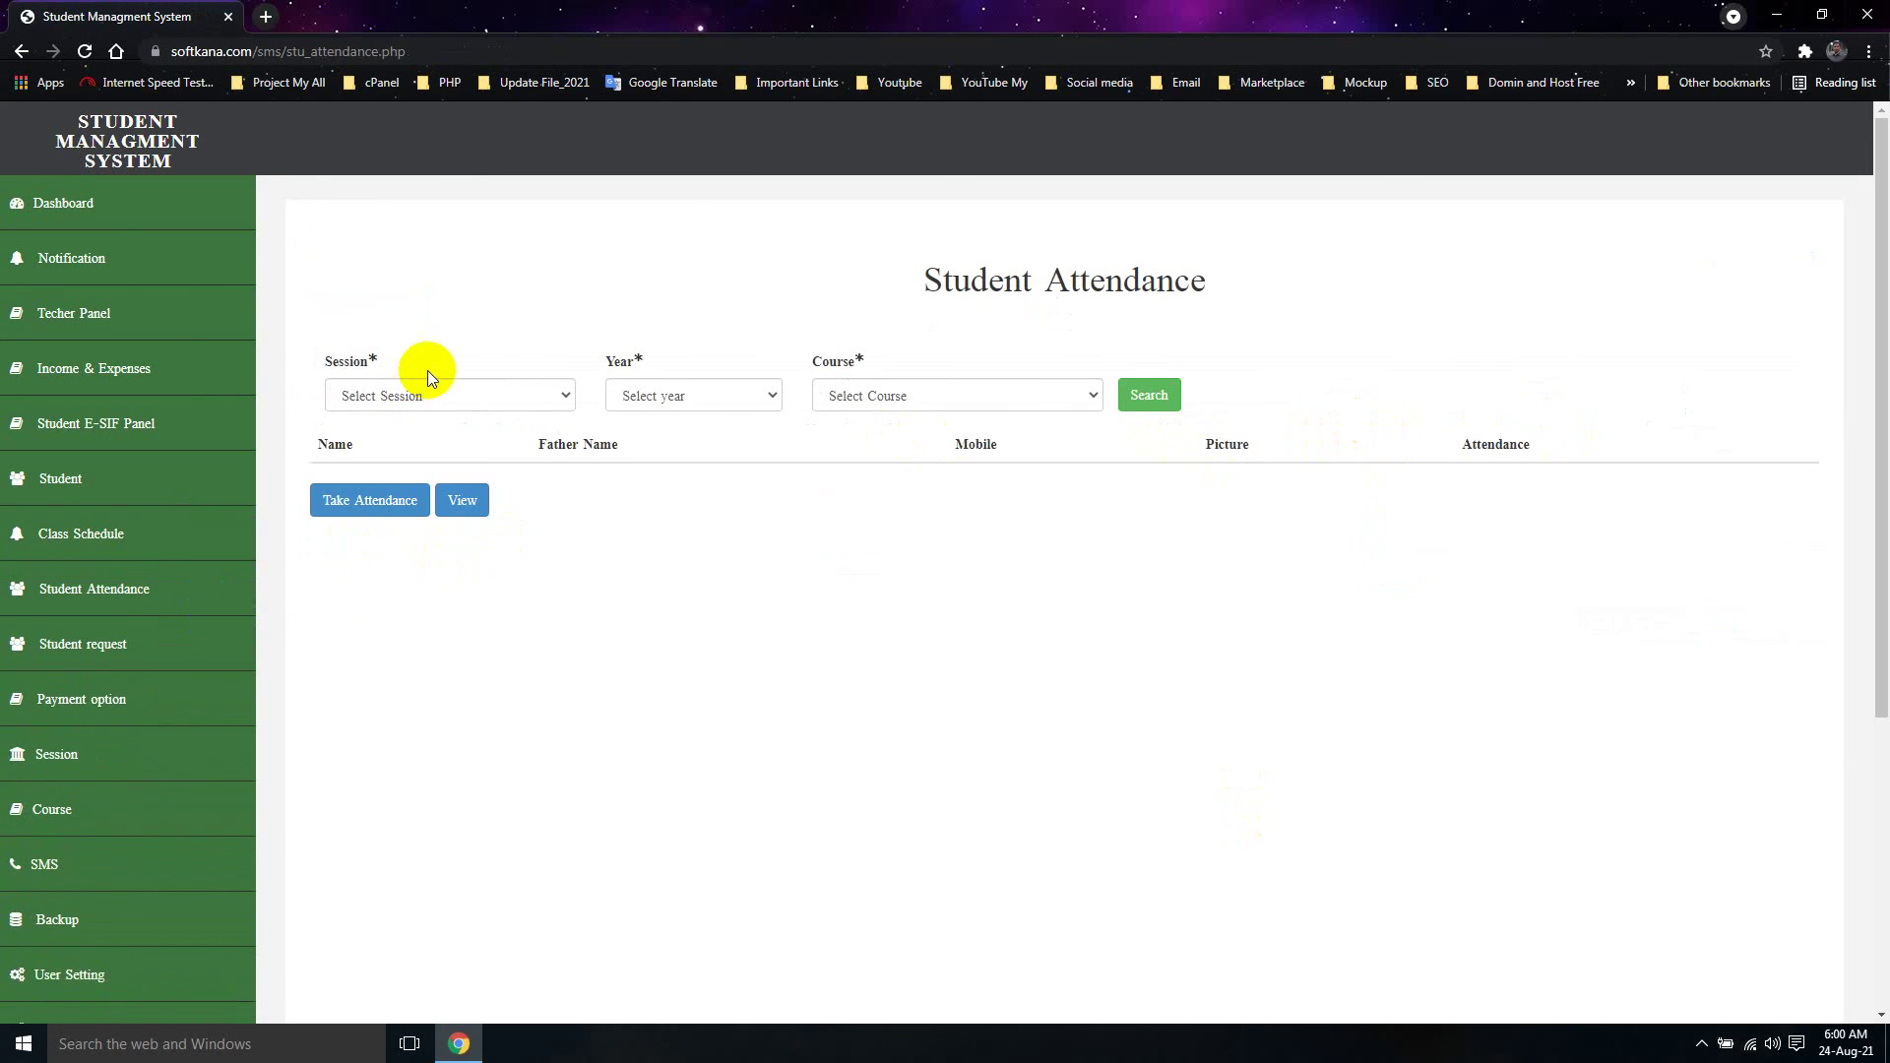
left_click(435, 396)
left_click(429, 486)
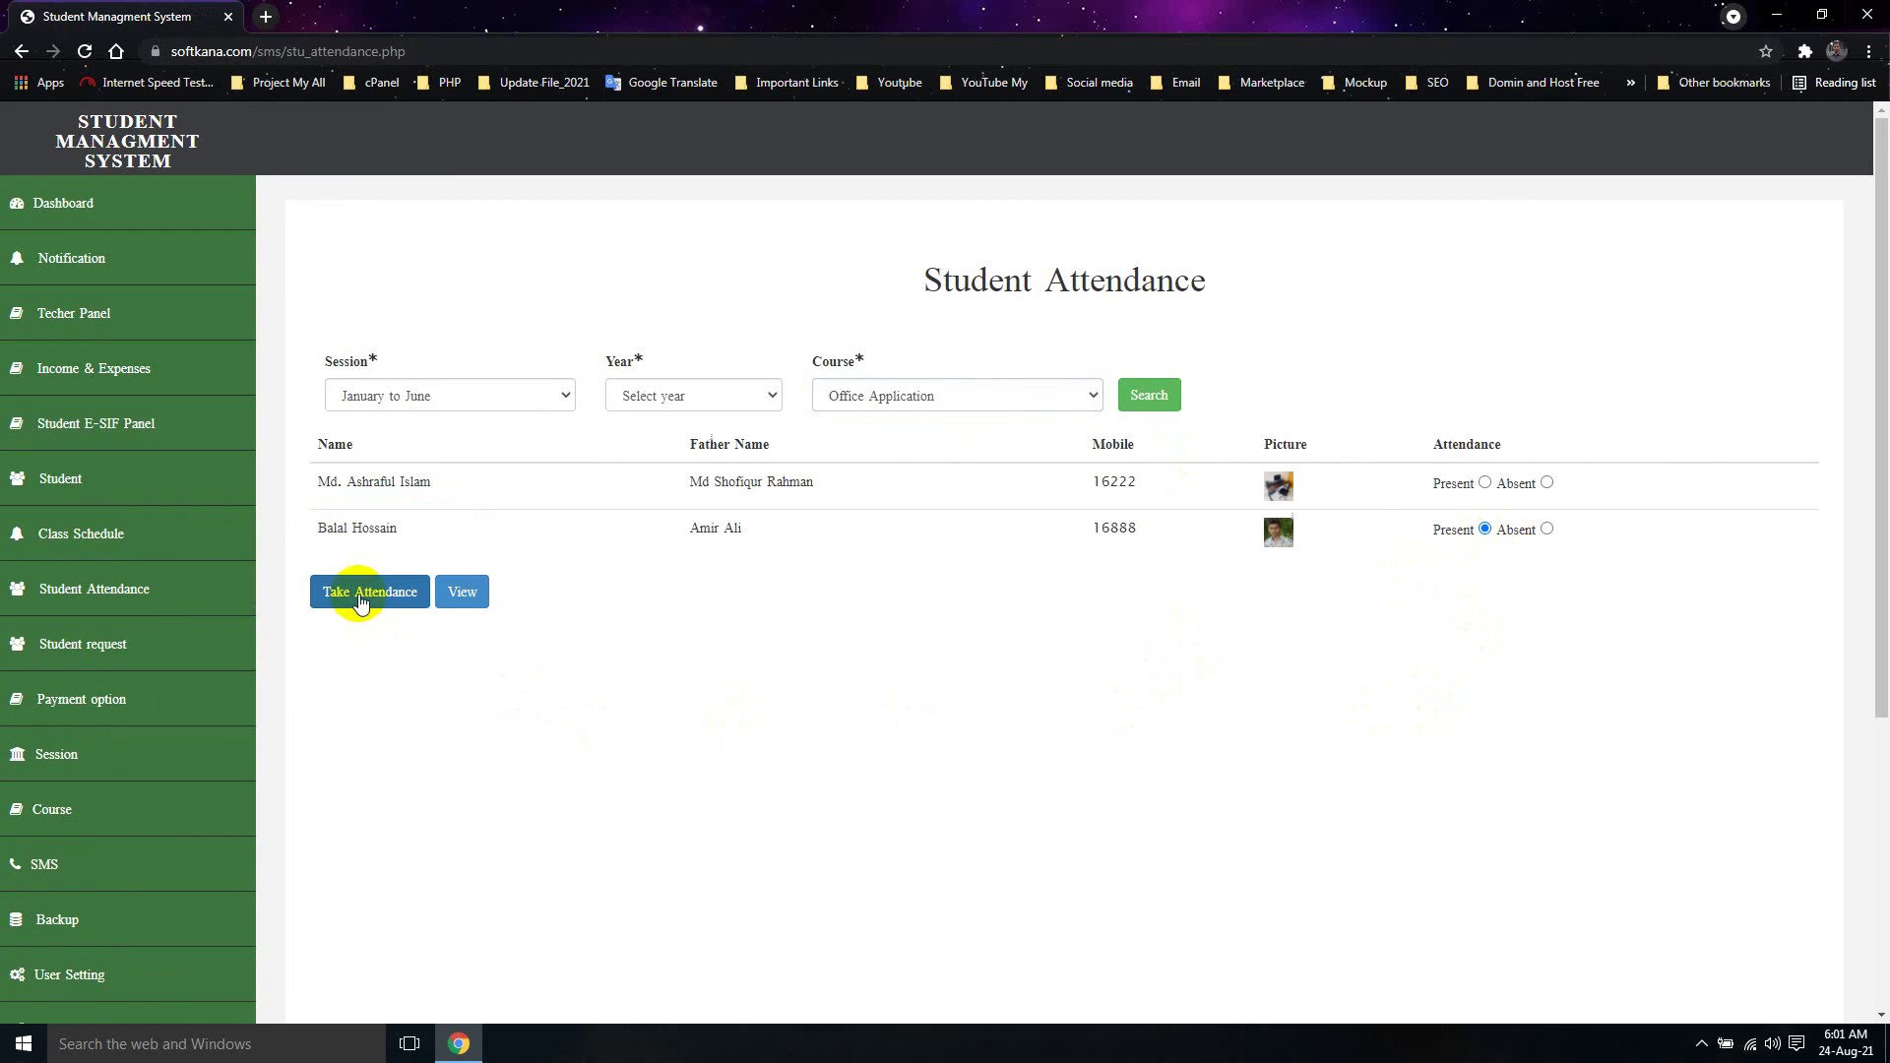
Save the second student's attendance, open the 24-08-21 record, and print it
left_click(360, 602)
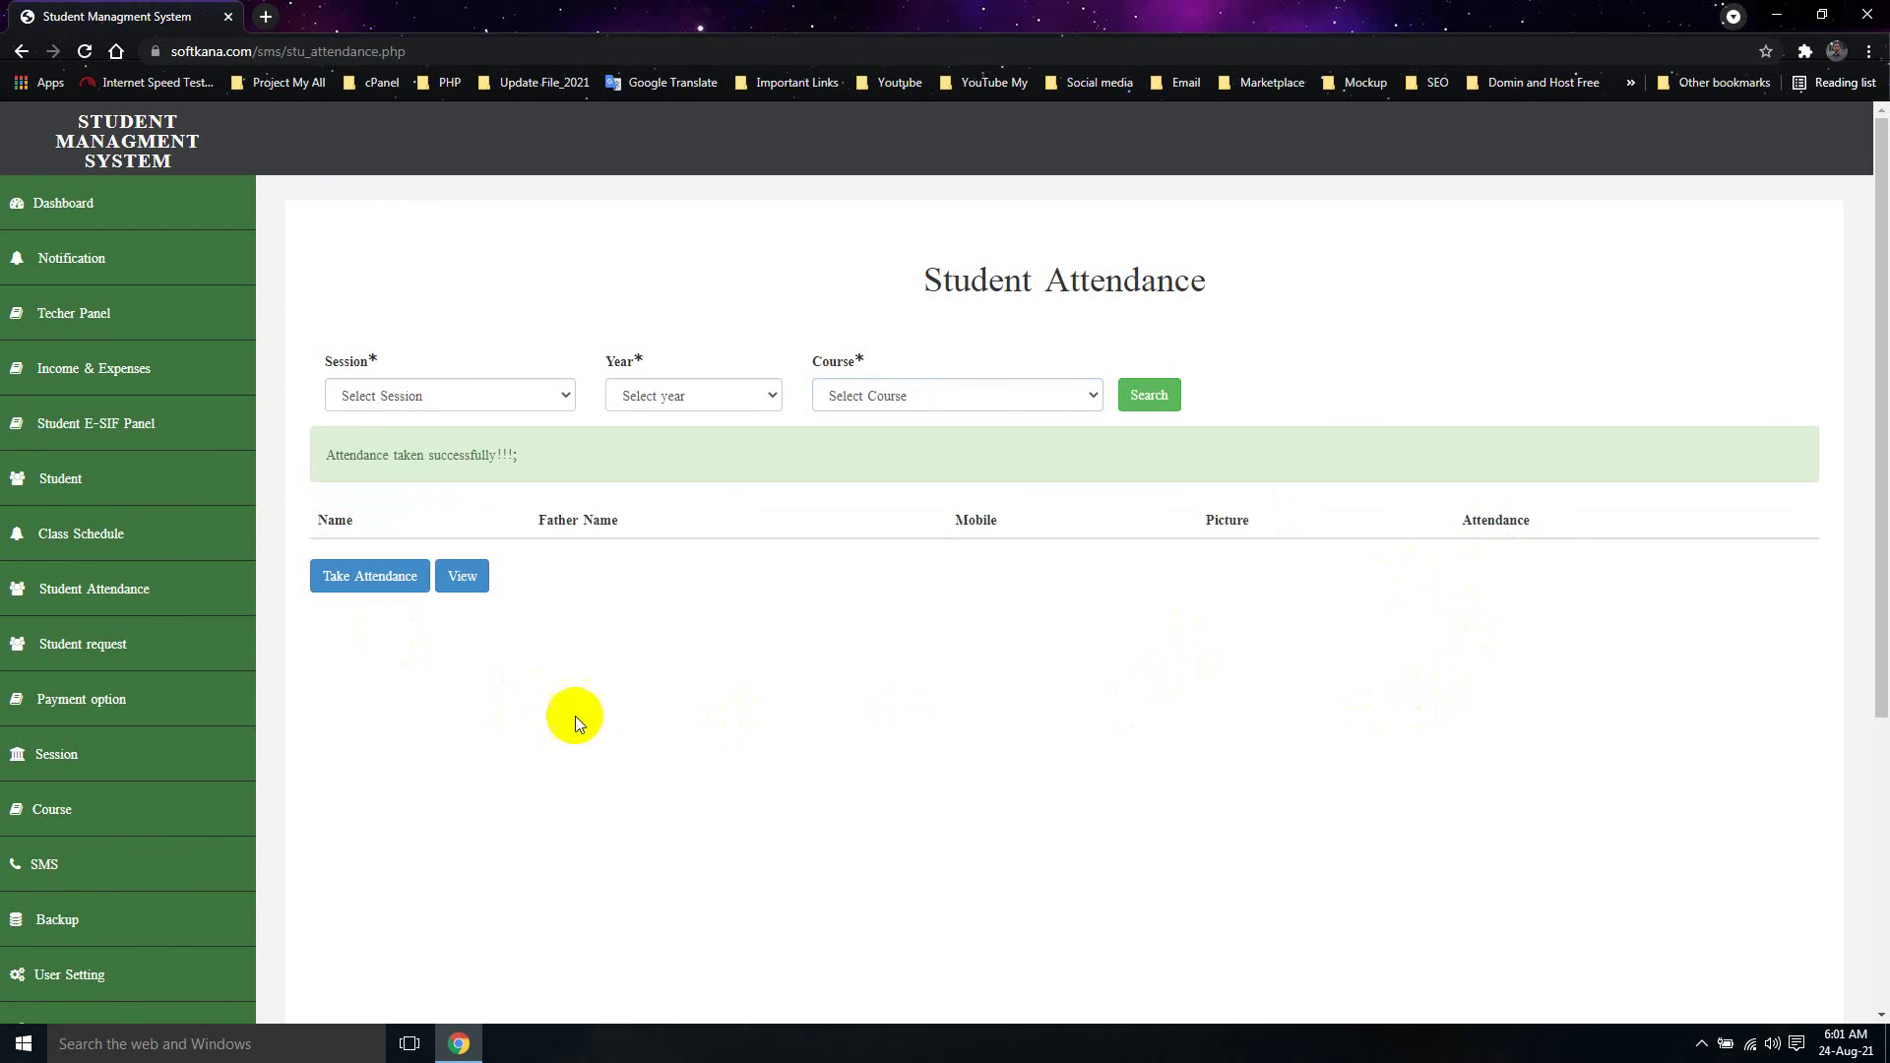
left_click(460, 577)
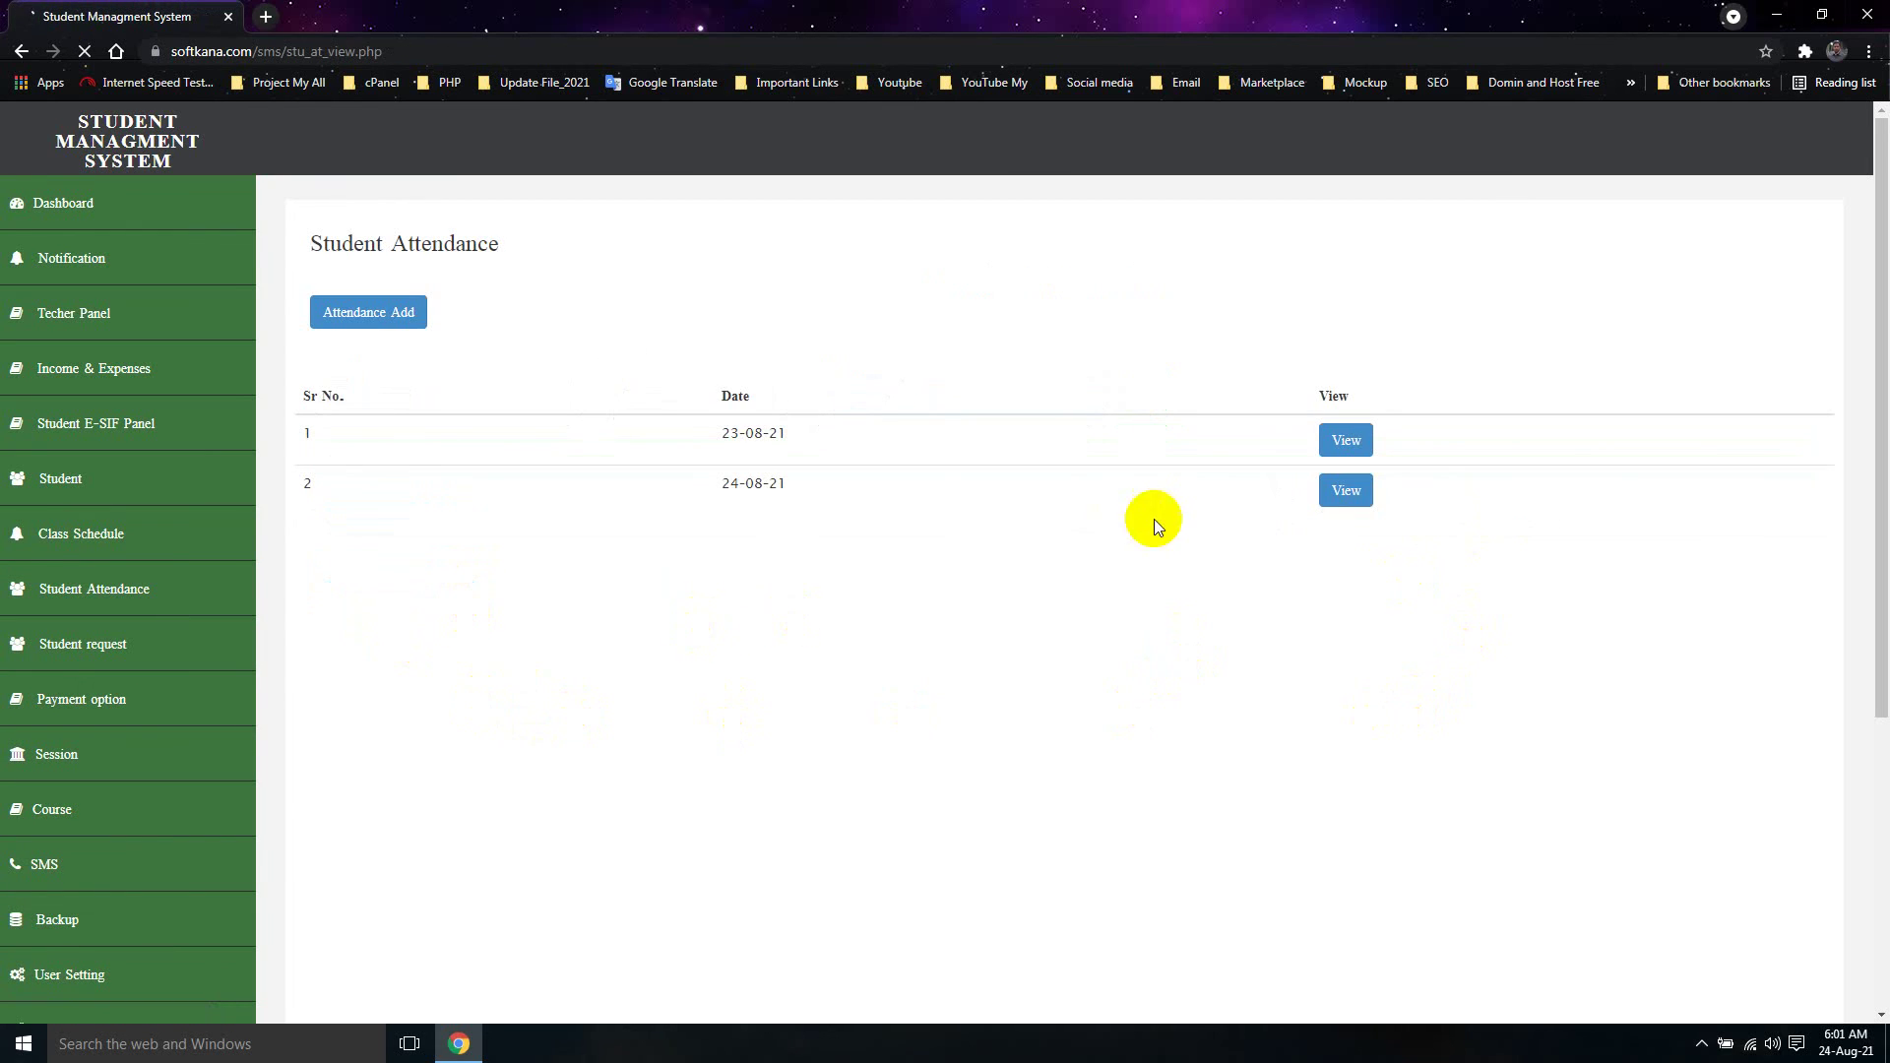
left_click(1395, 575)
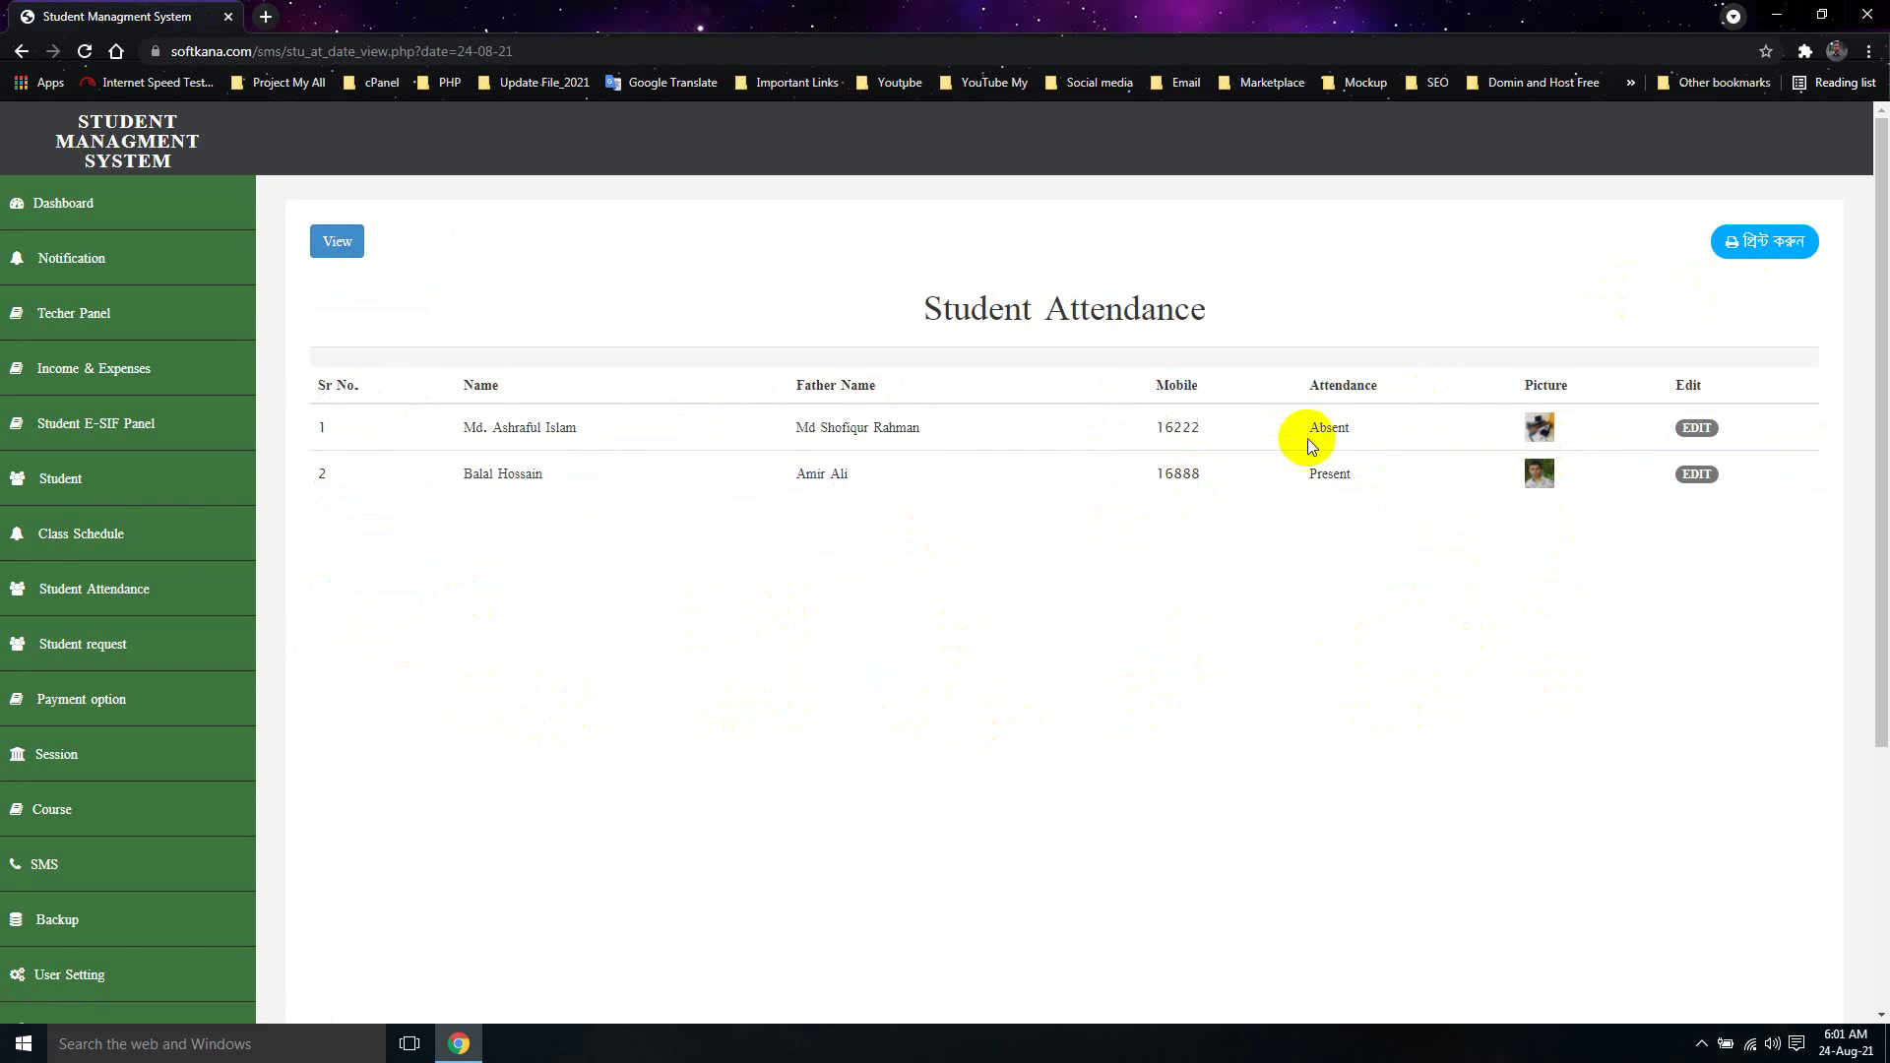
left_click(1765, 244)
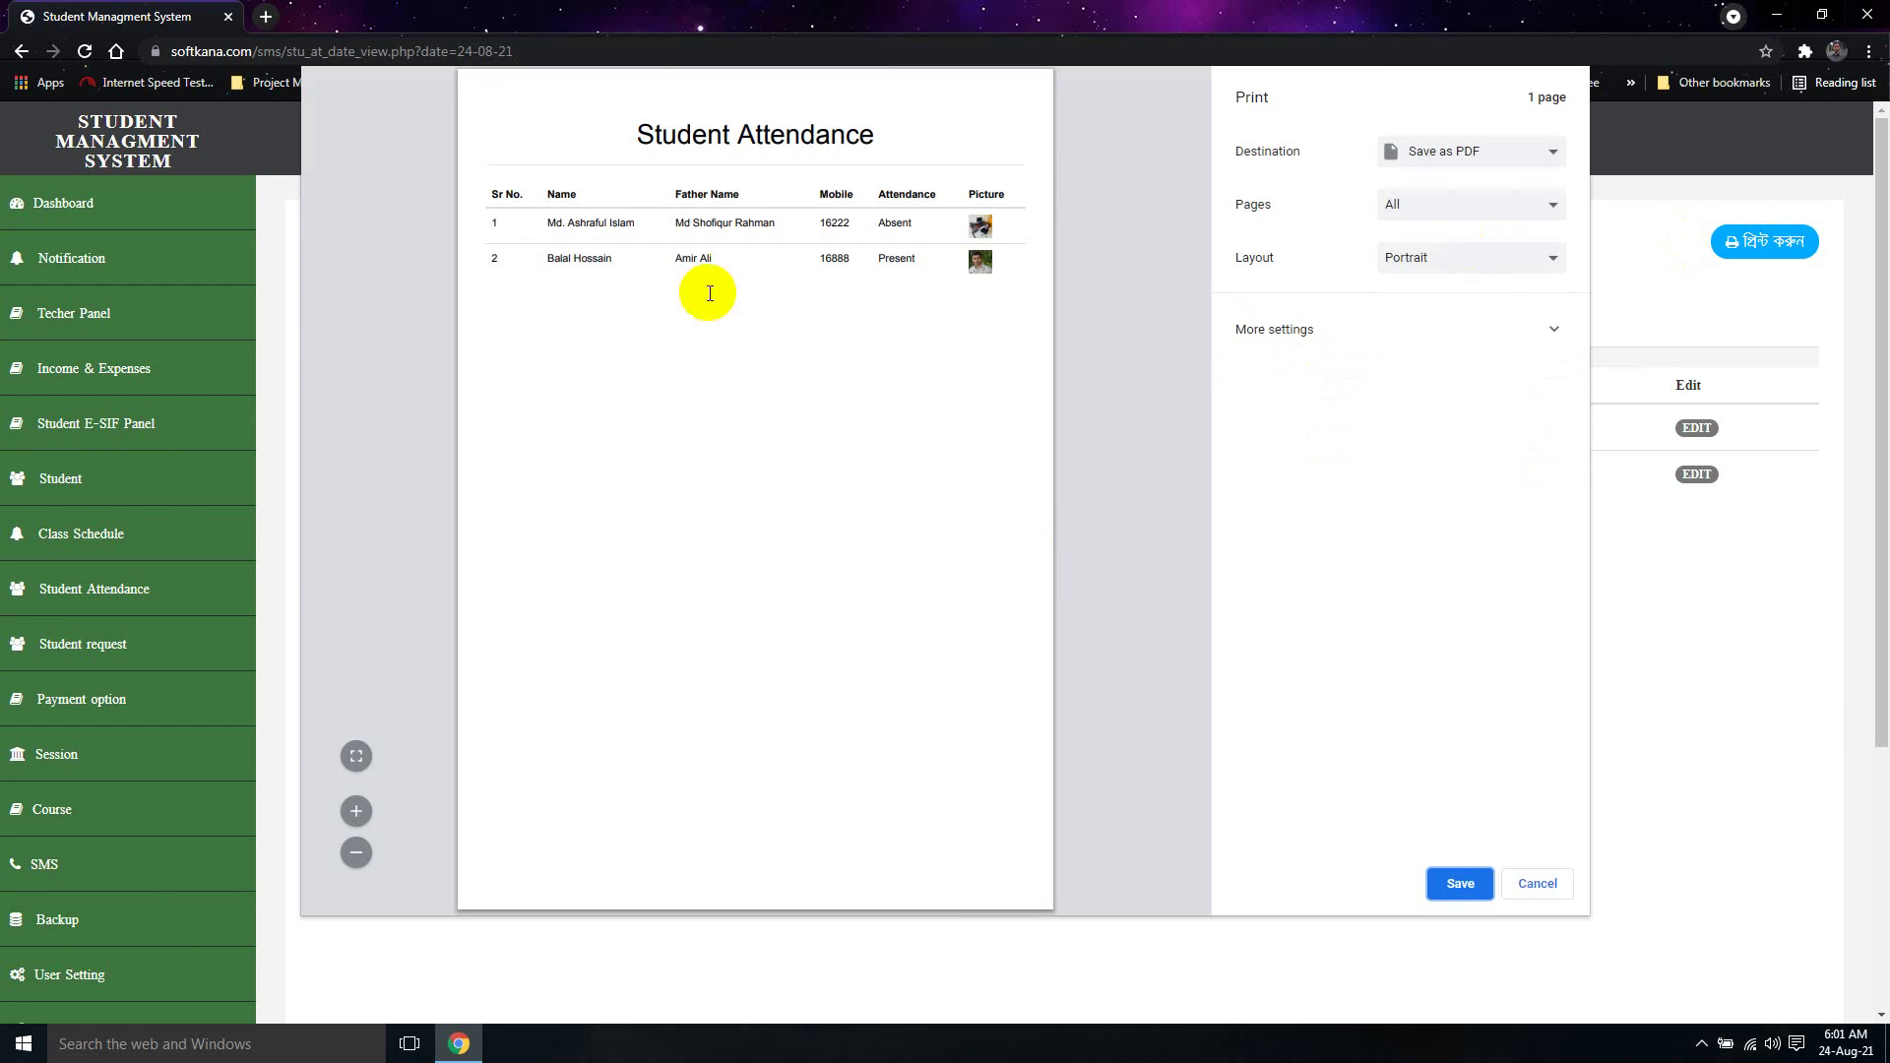
left_click(1539, 882)
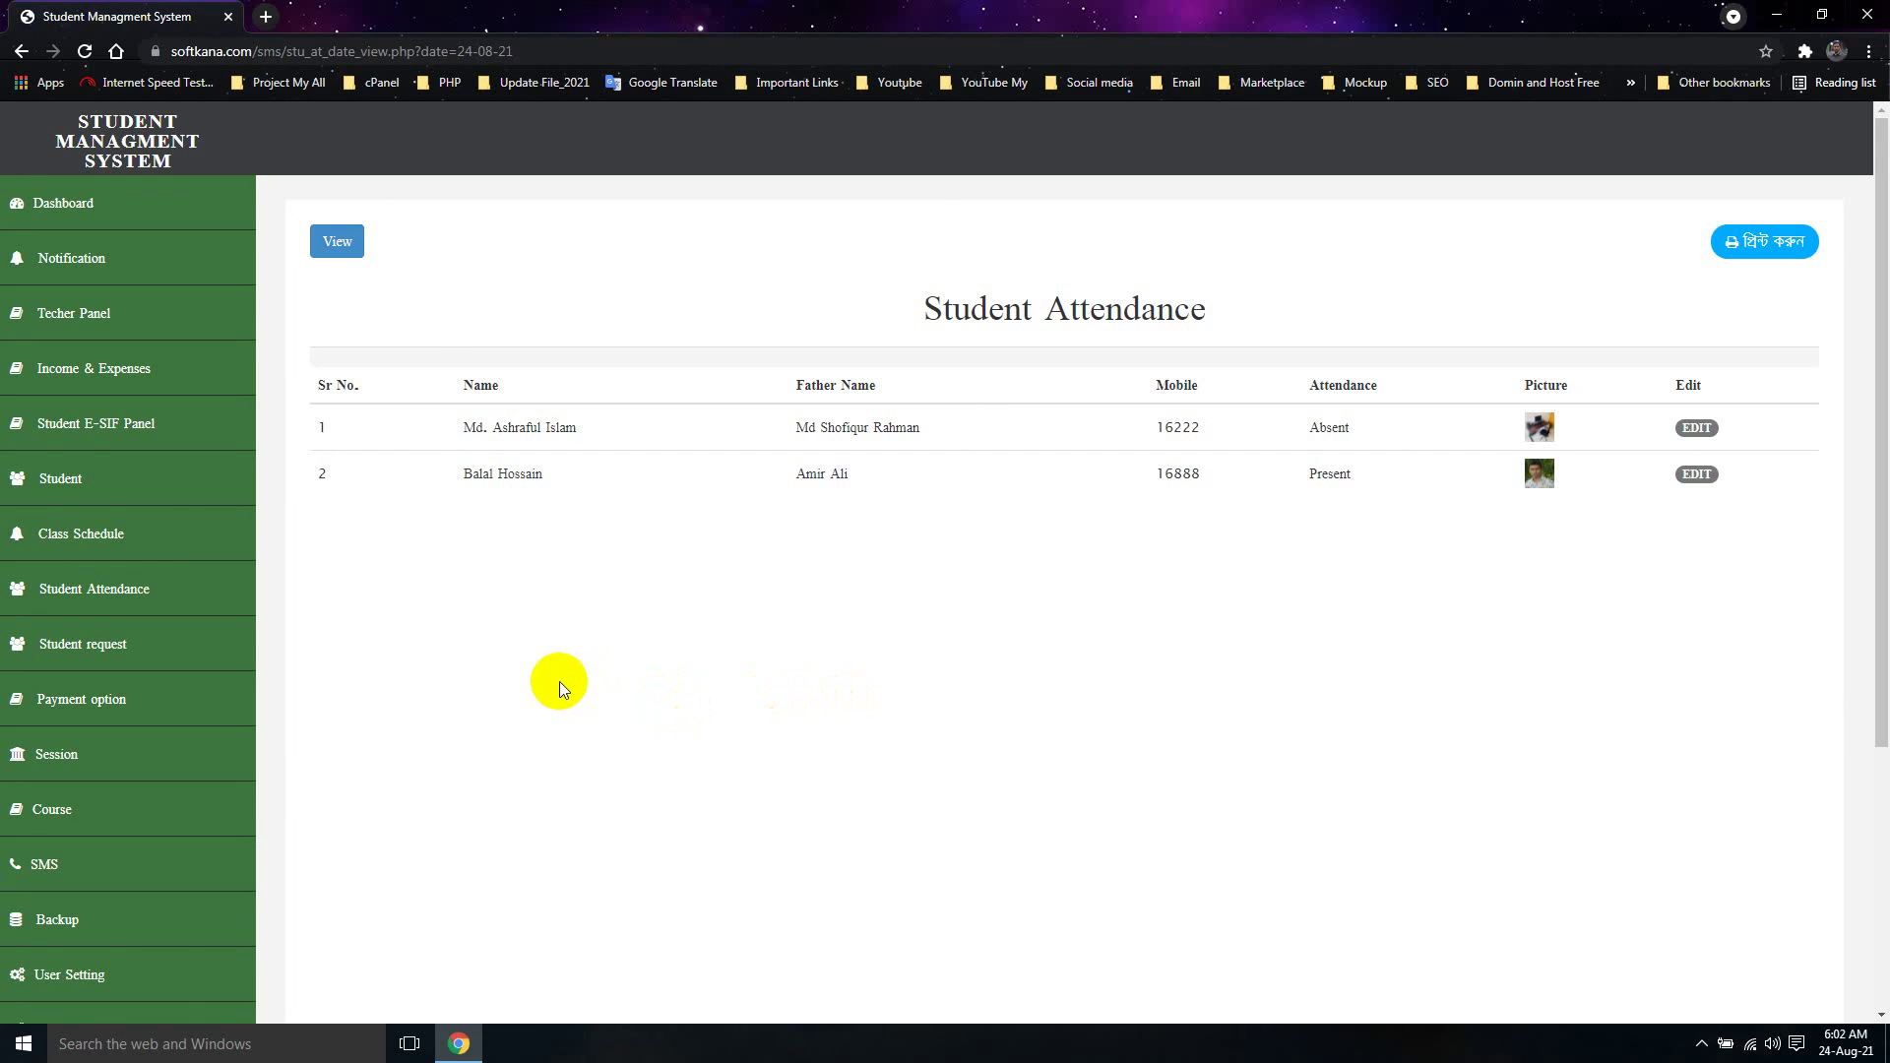
left_click(133, 595)
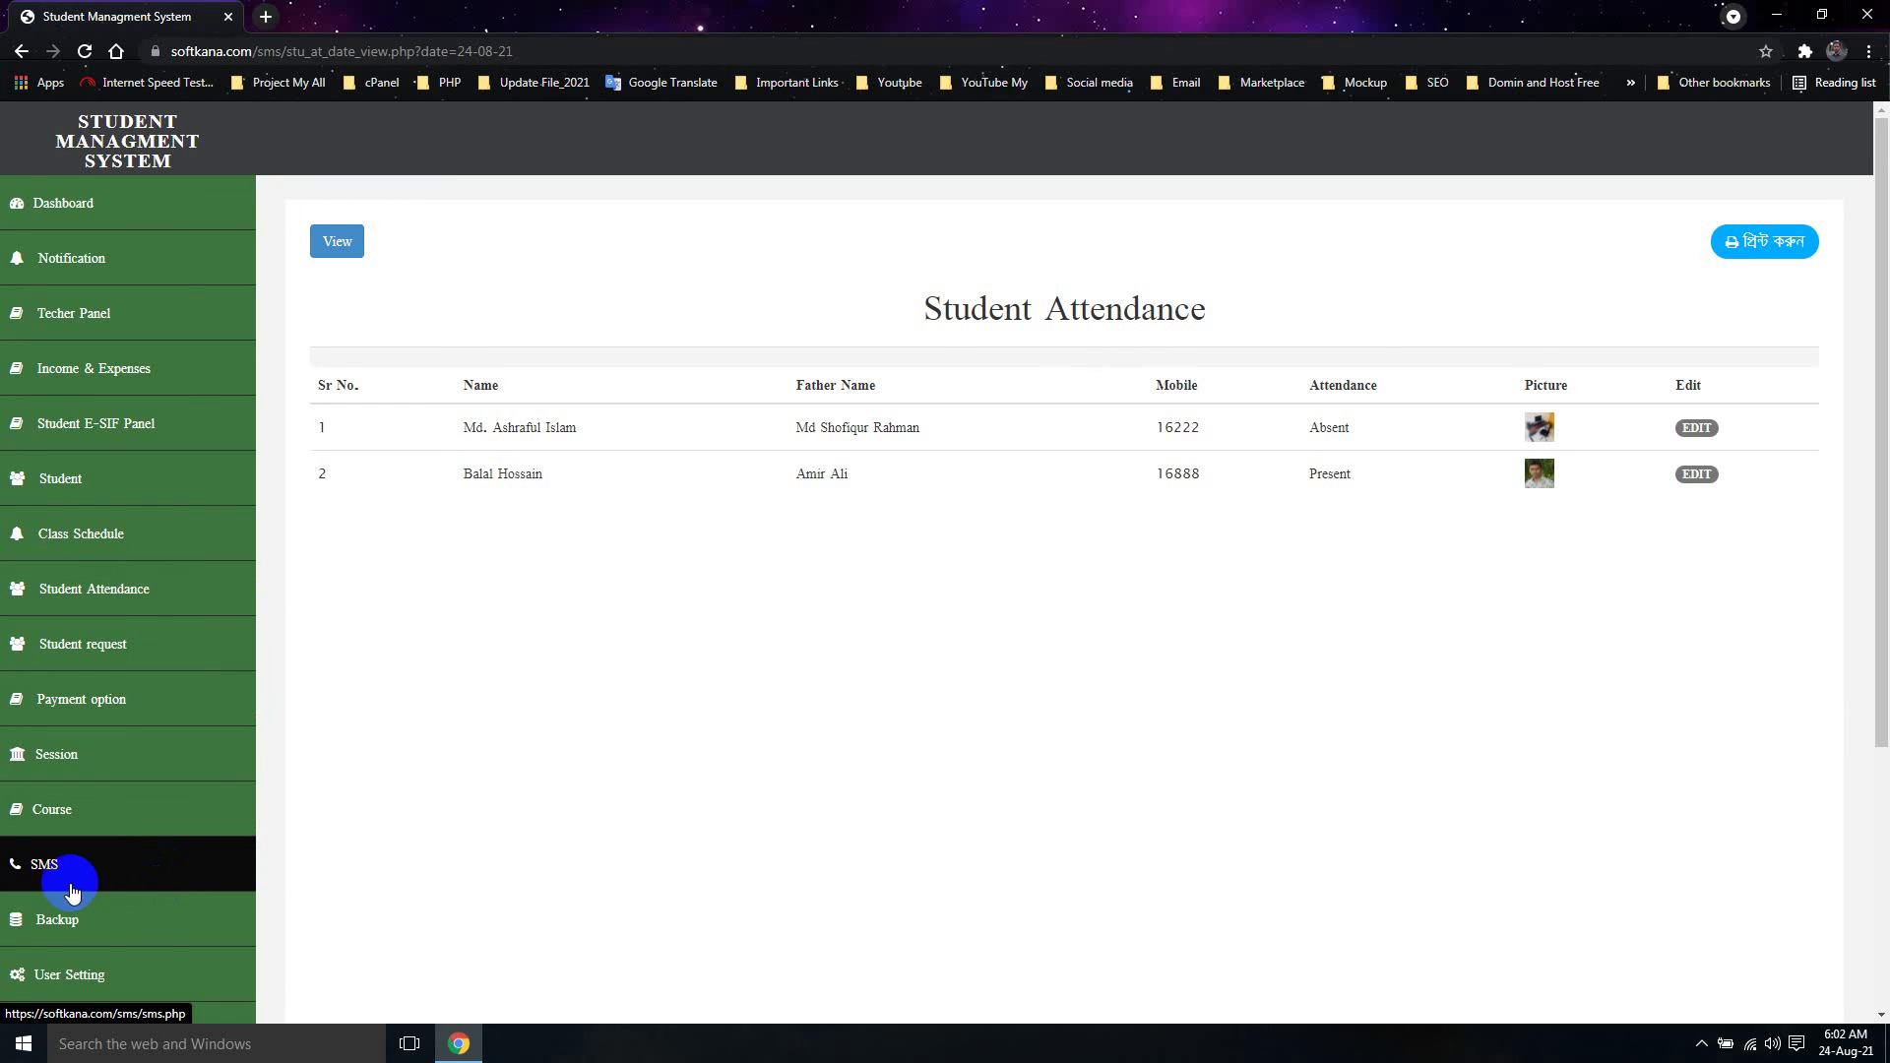
left_click(192, 866)
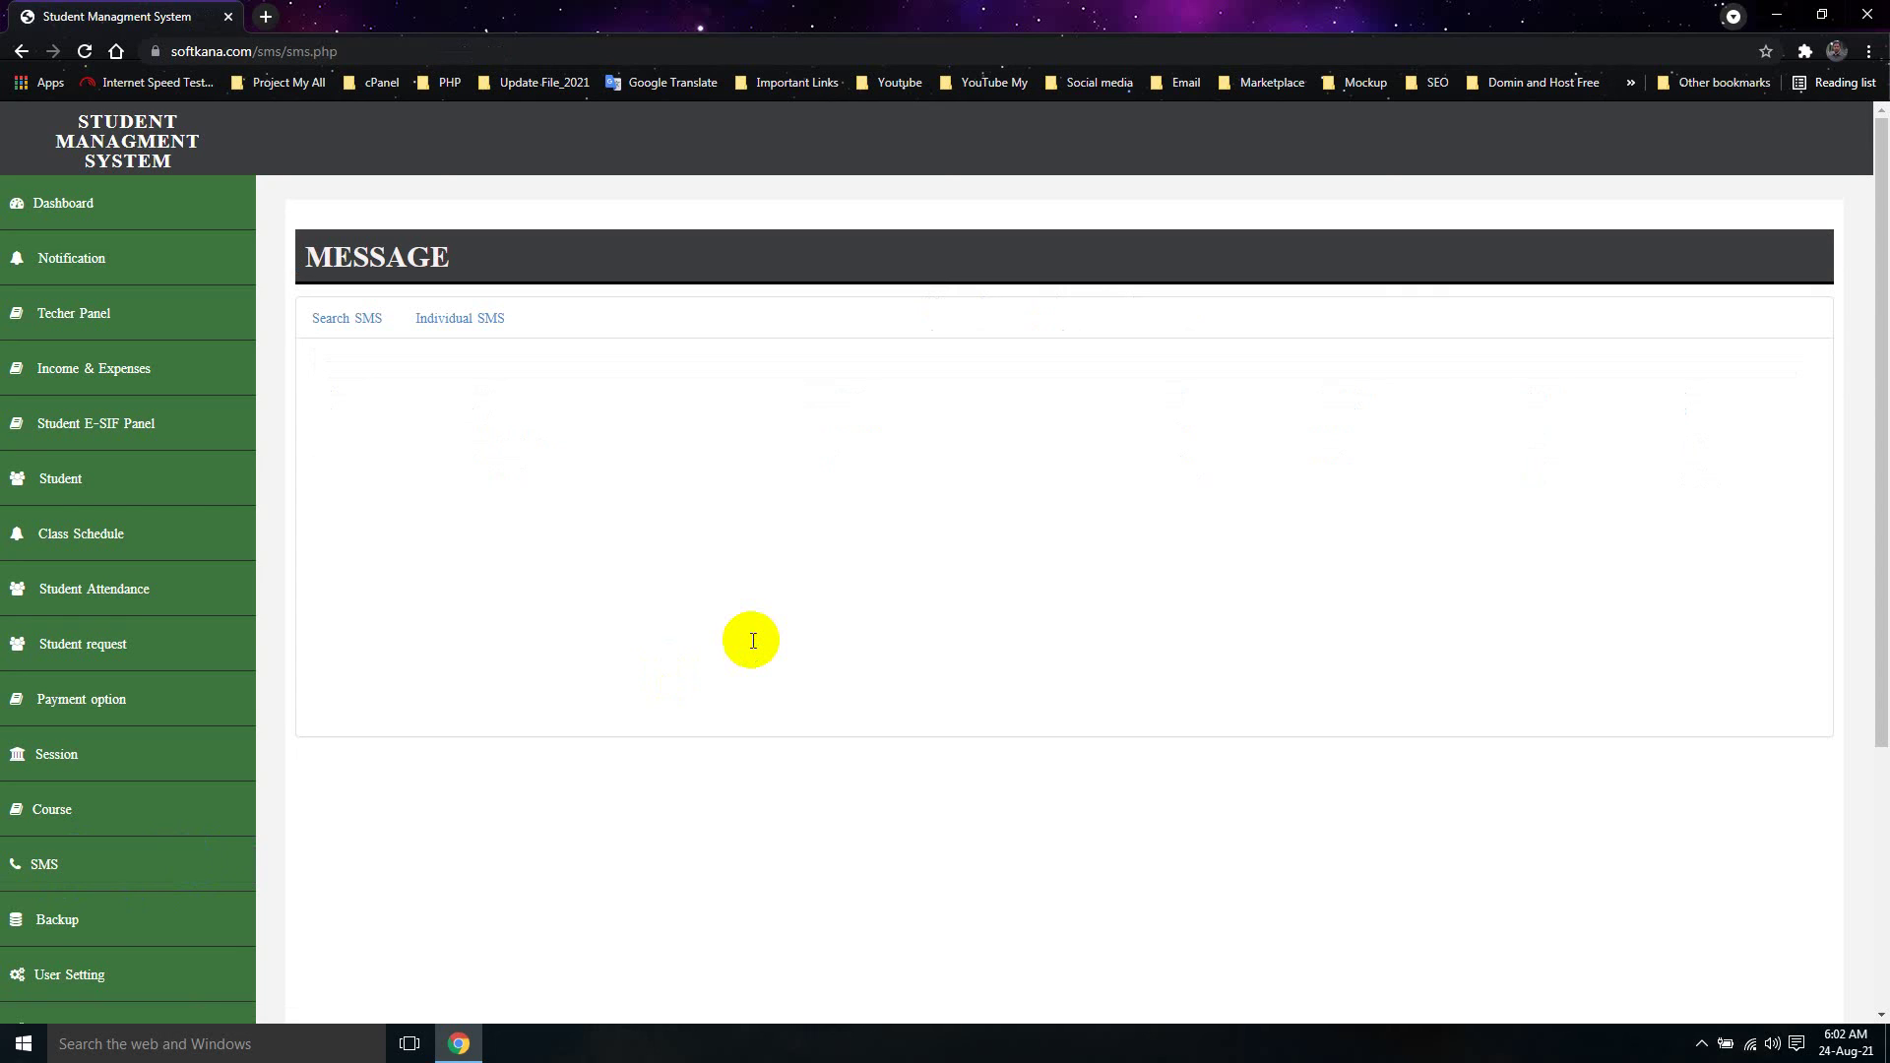
Switch to the Individual SMS form on the Message page
left_click(443, 317)
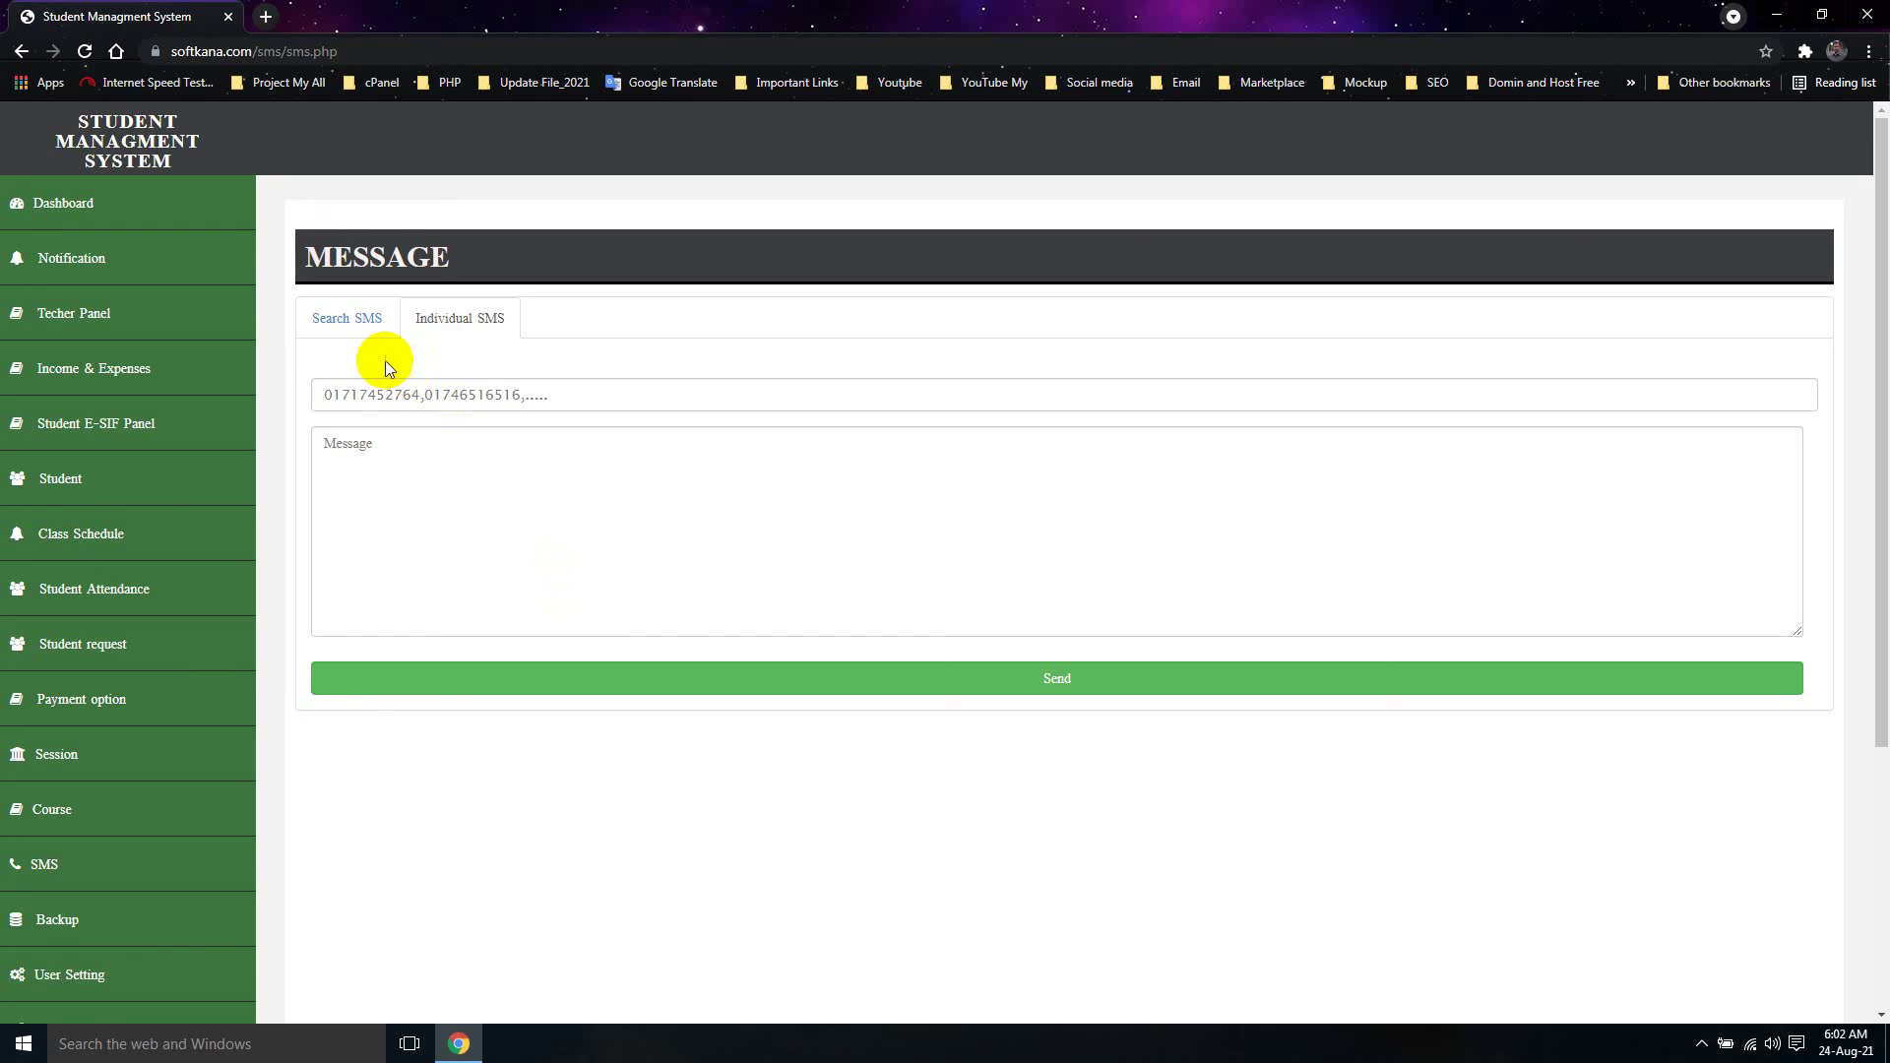
In Search SMS, choose Graphics Design, July to December session, and year 2021
left_click(368, 317)
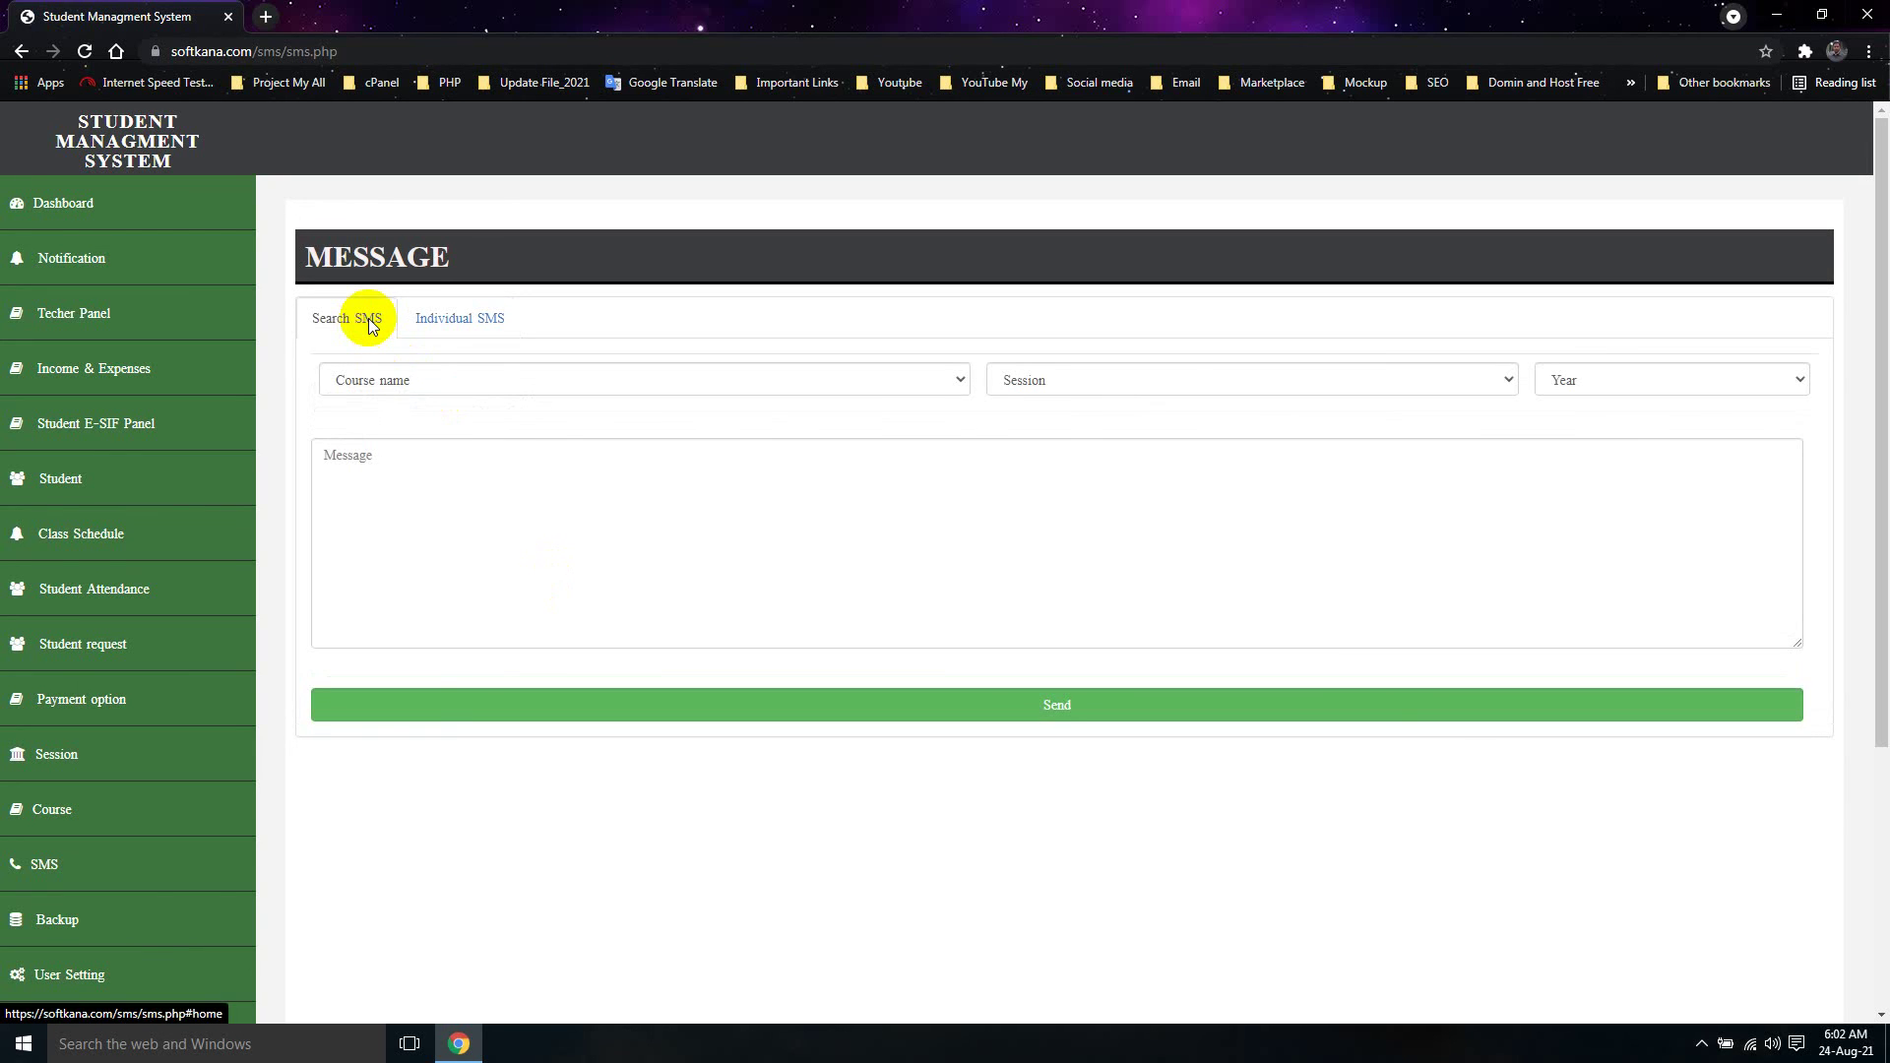
left_click(603, 391)
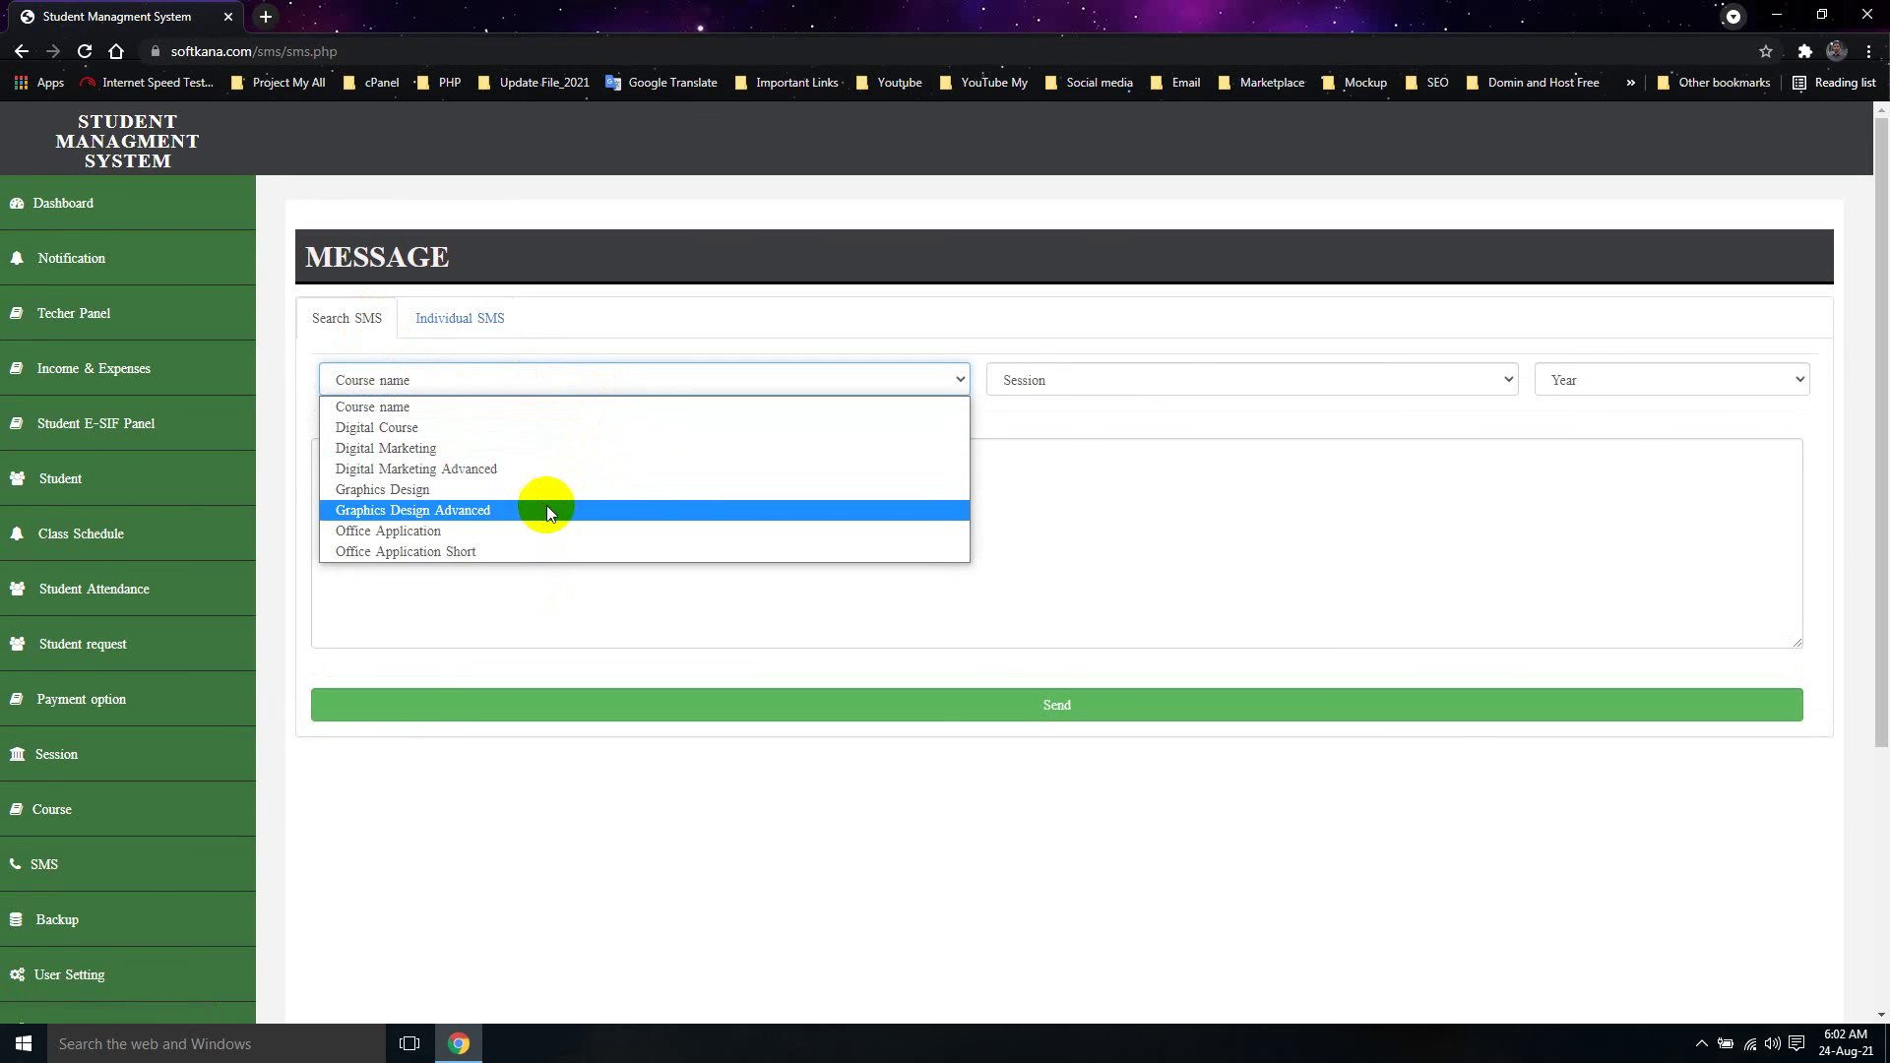
left_click(458, 489)
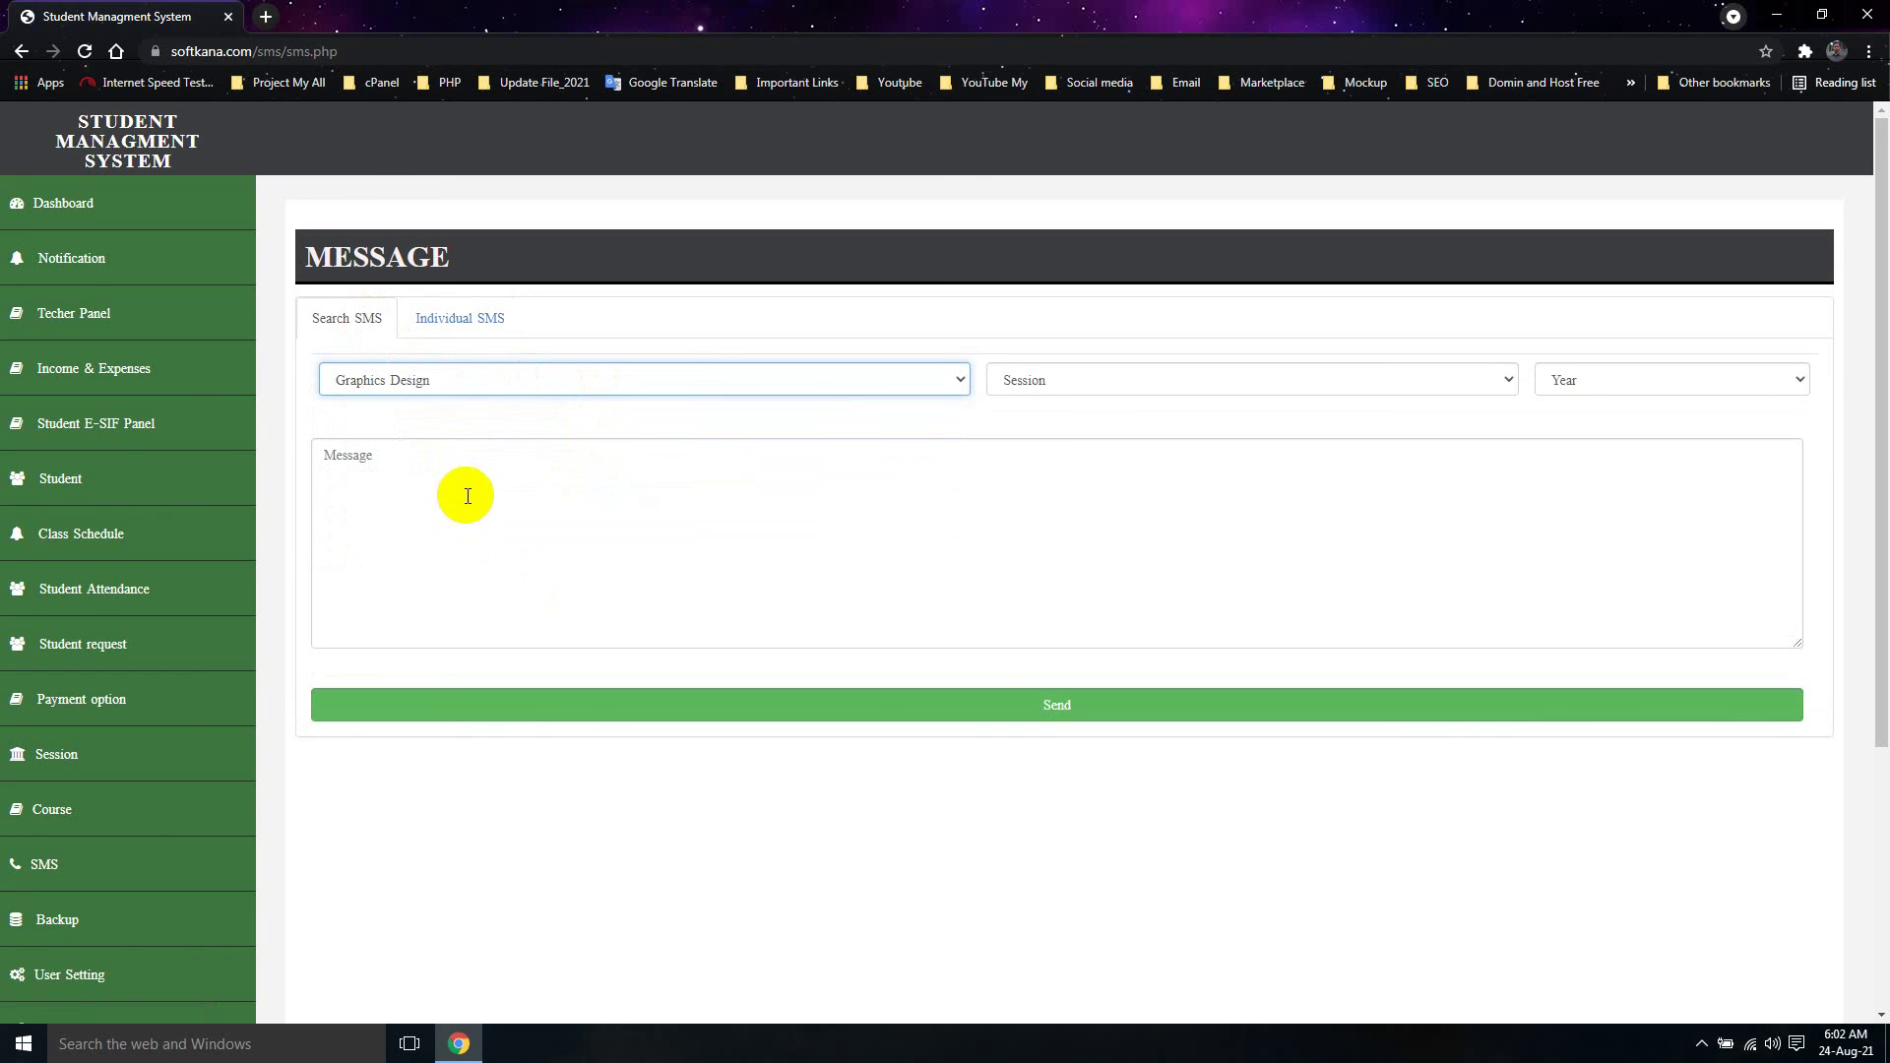
left_click(1097, 388)
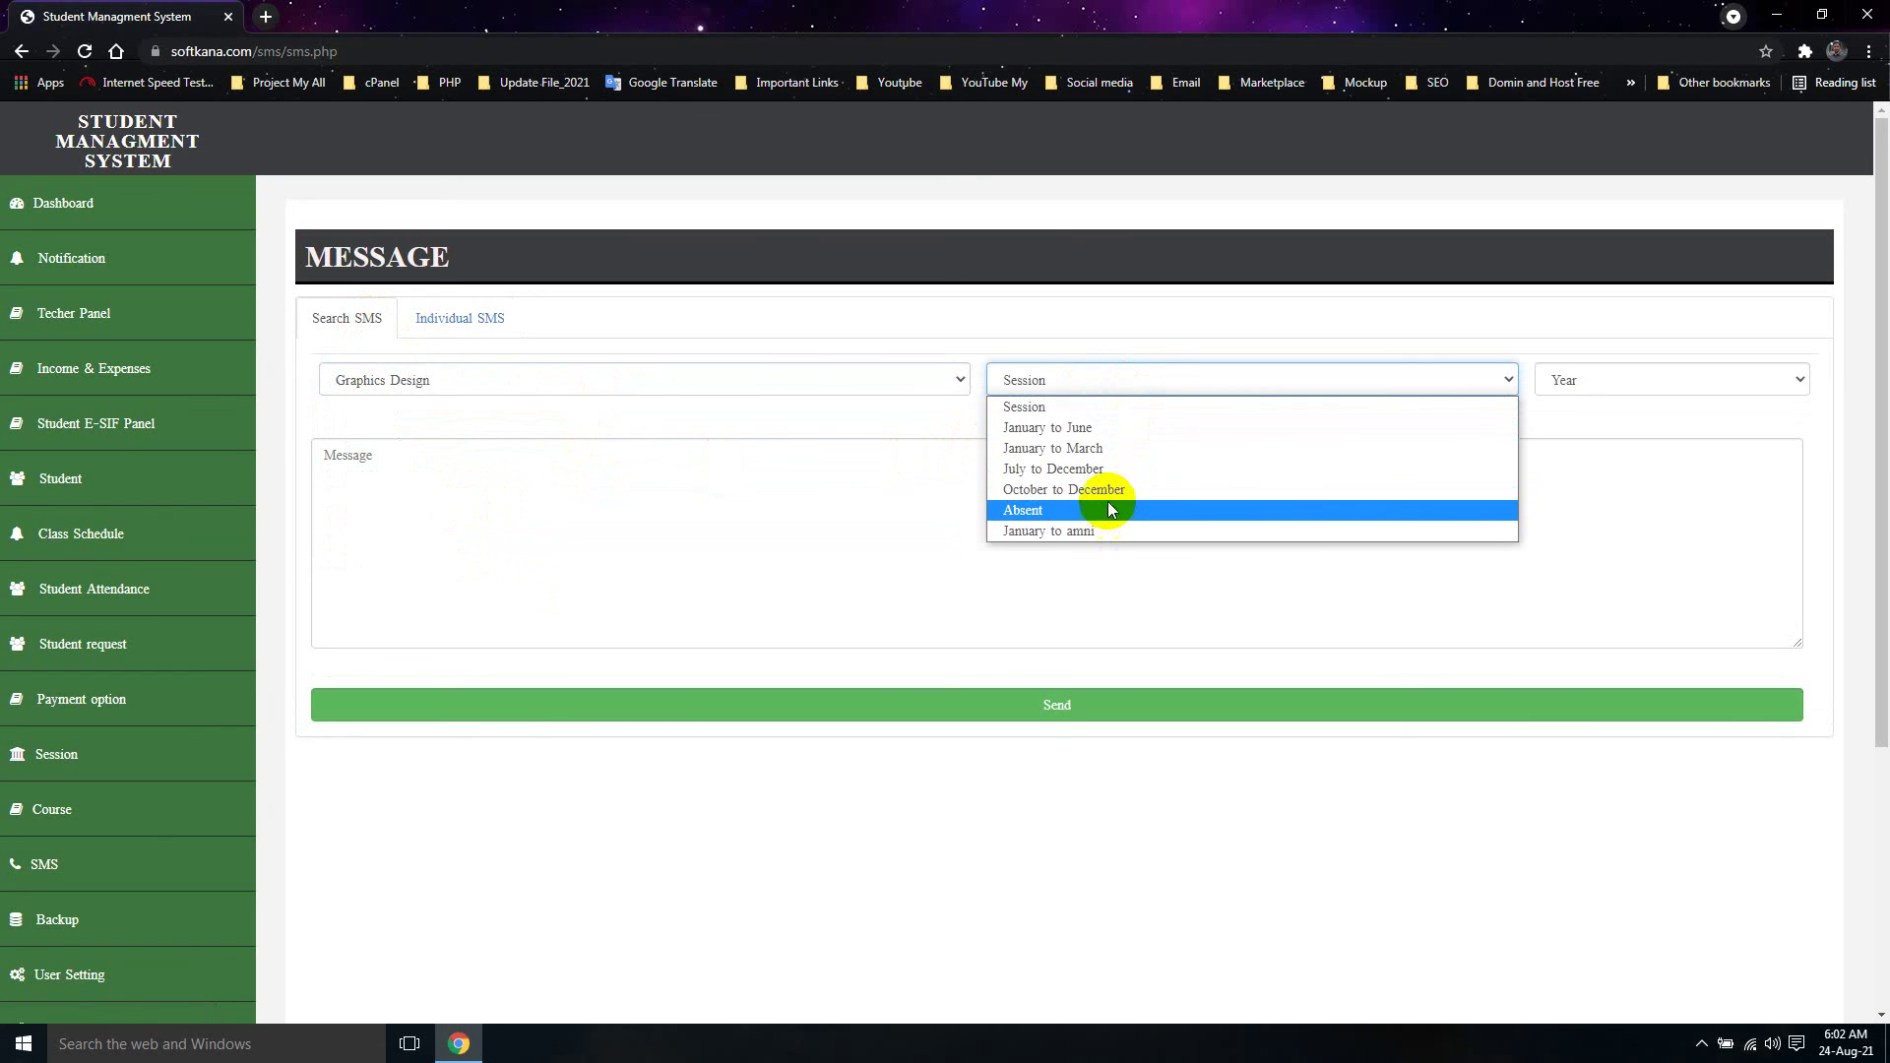
left_click(1108, 473)
left_click(1629, 374)
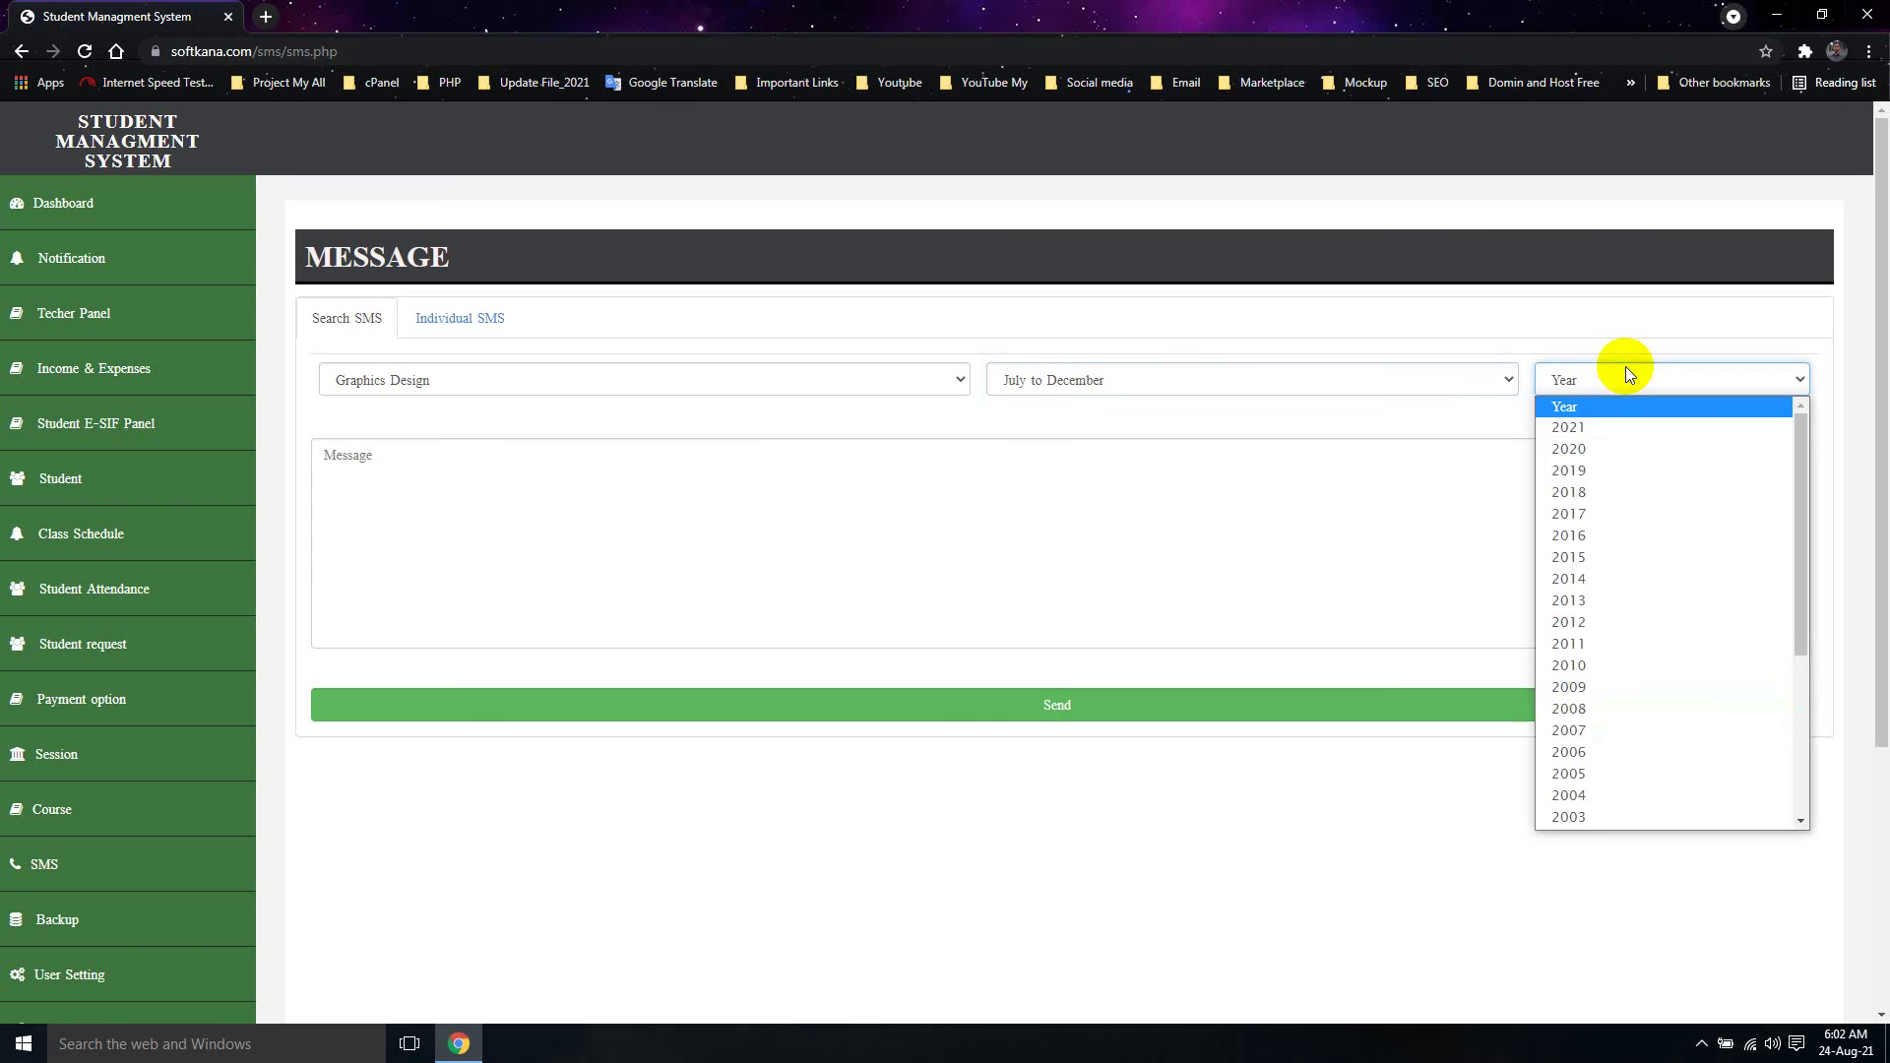
left_click(1624, 428)
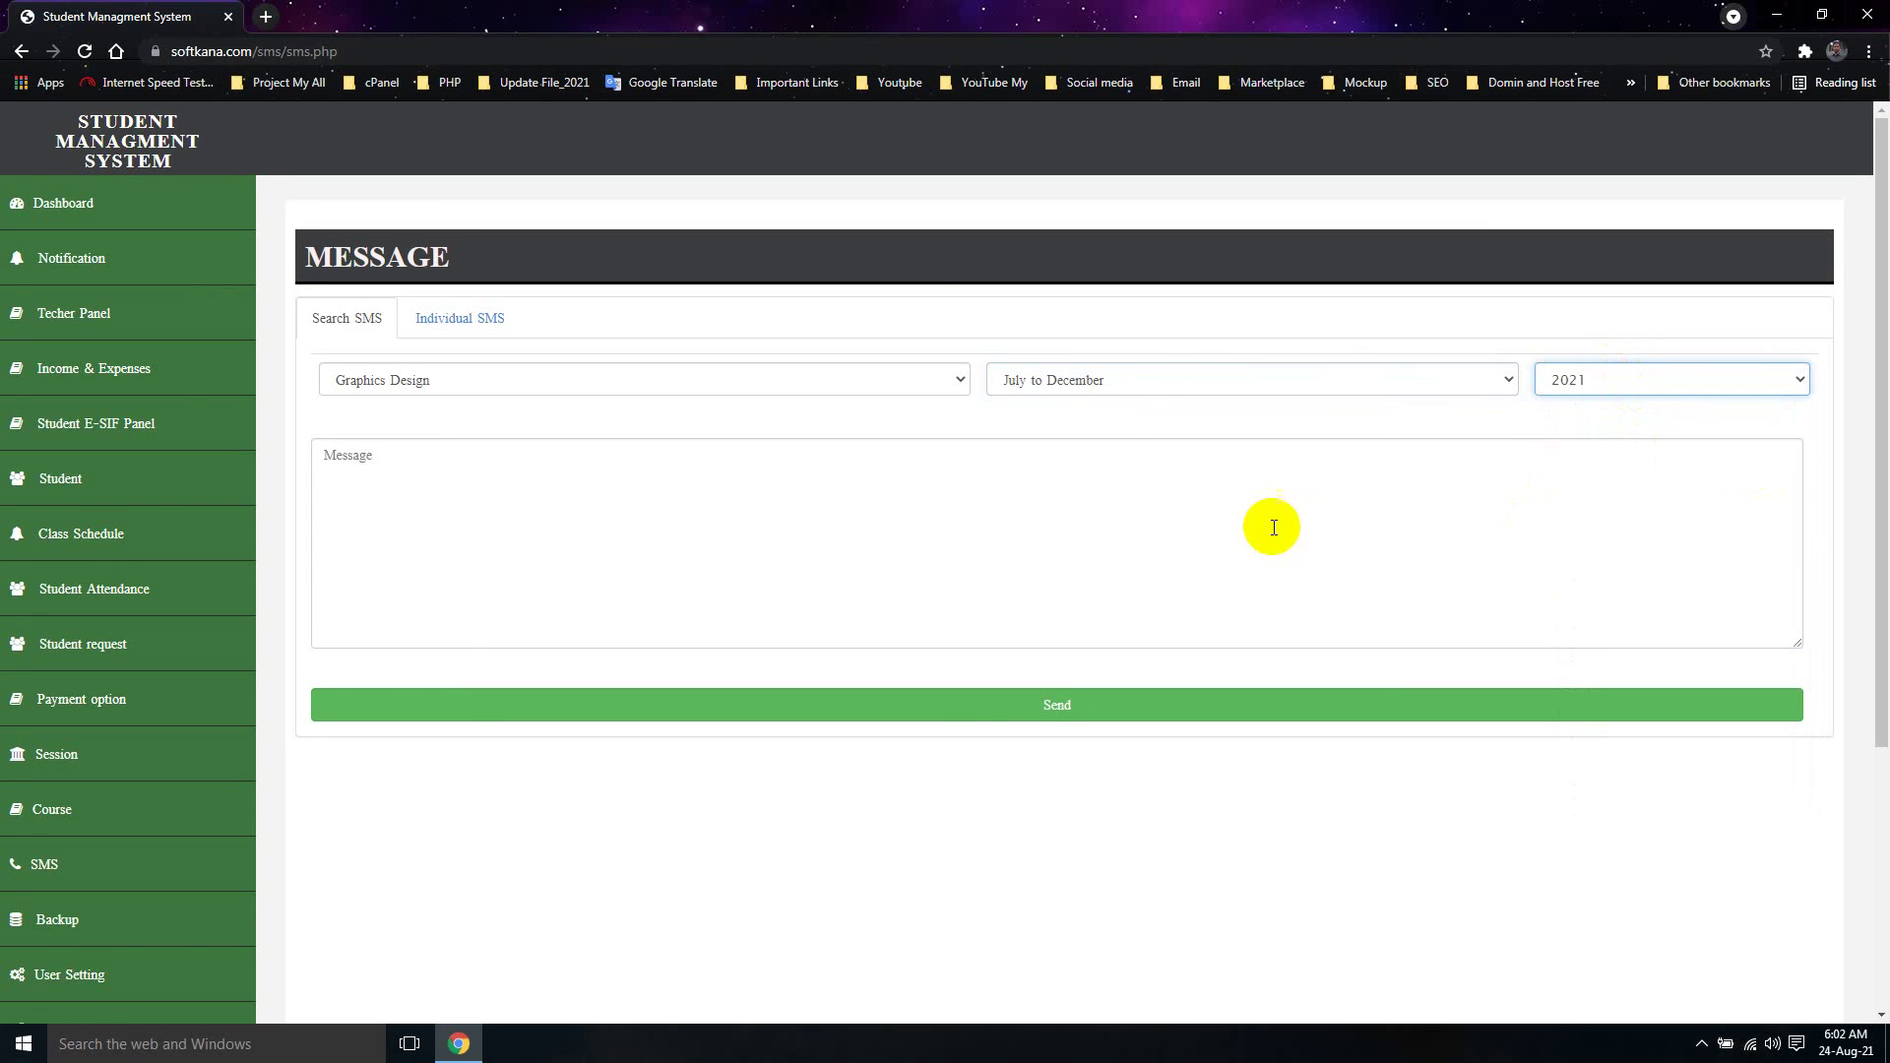
Type the message 'h' and send it to the selected students
left_click(558, 506)
type("hi")
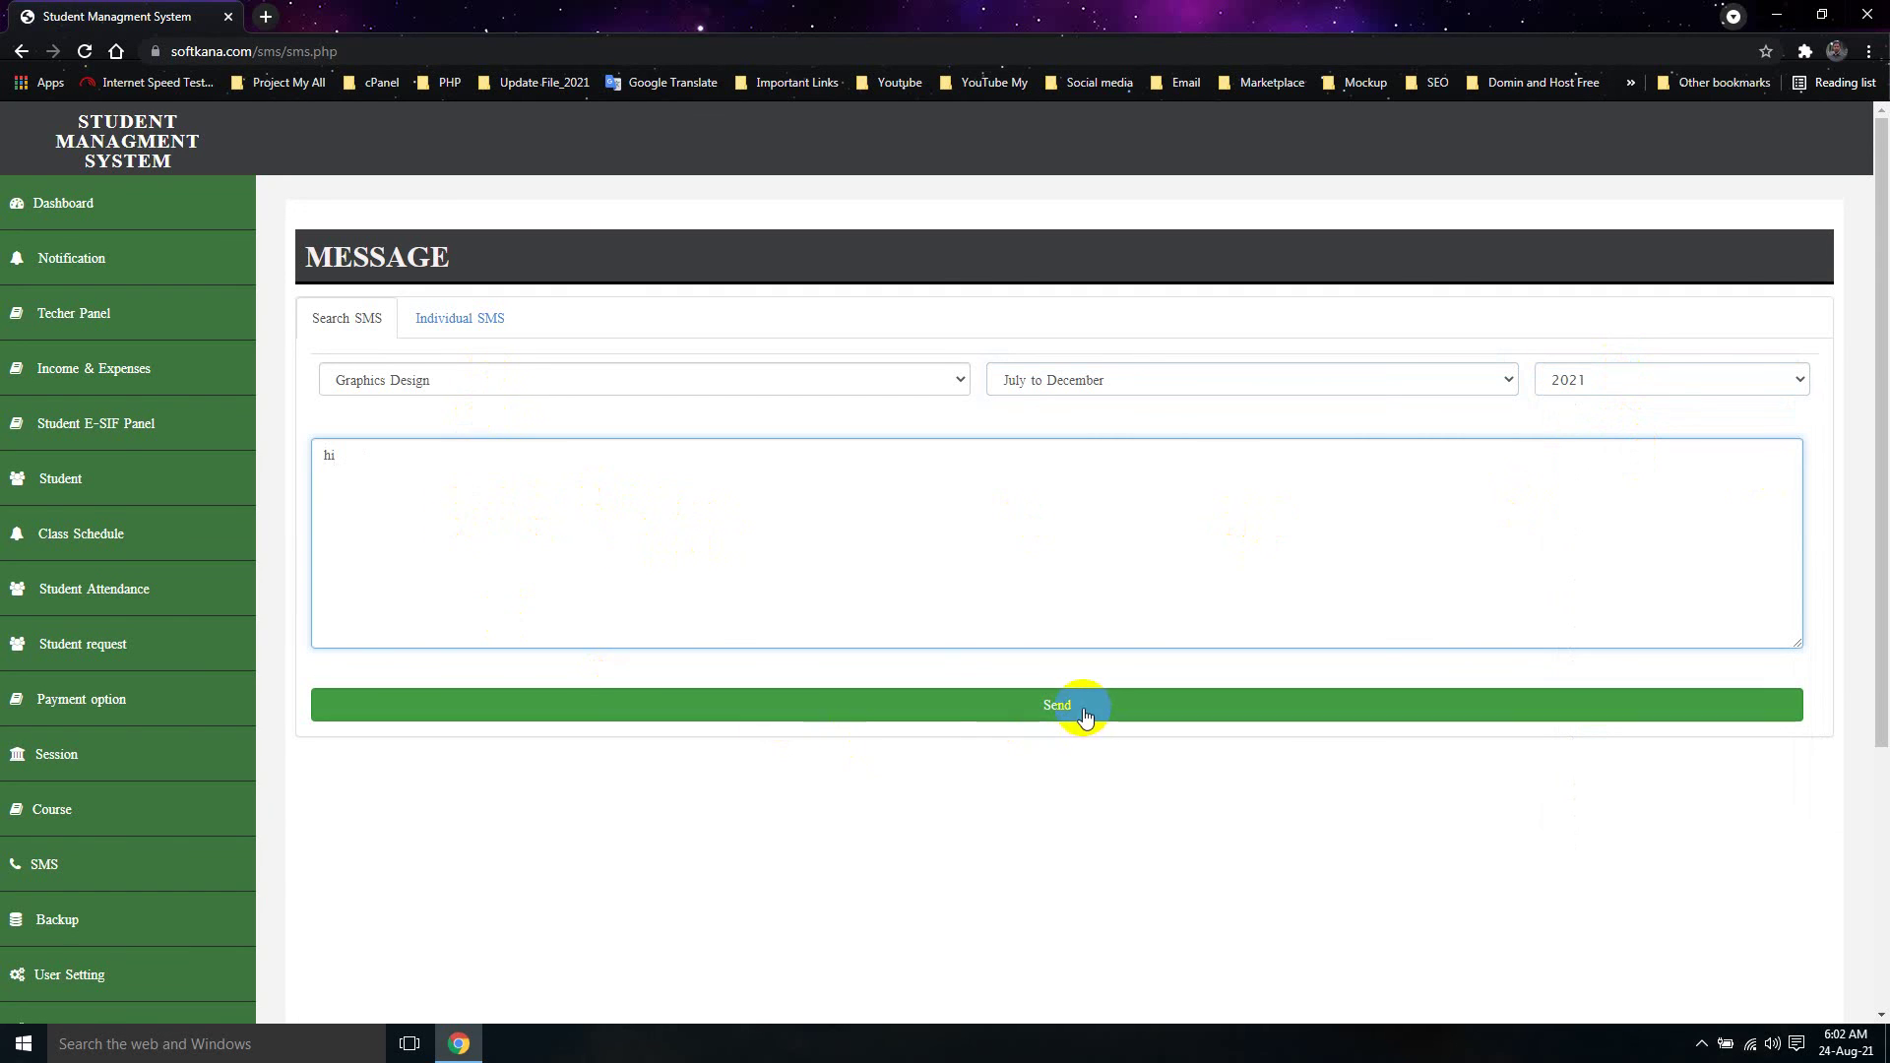
left_click(1082, 706)
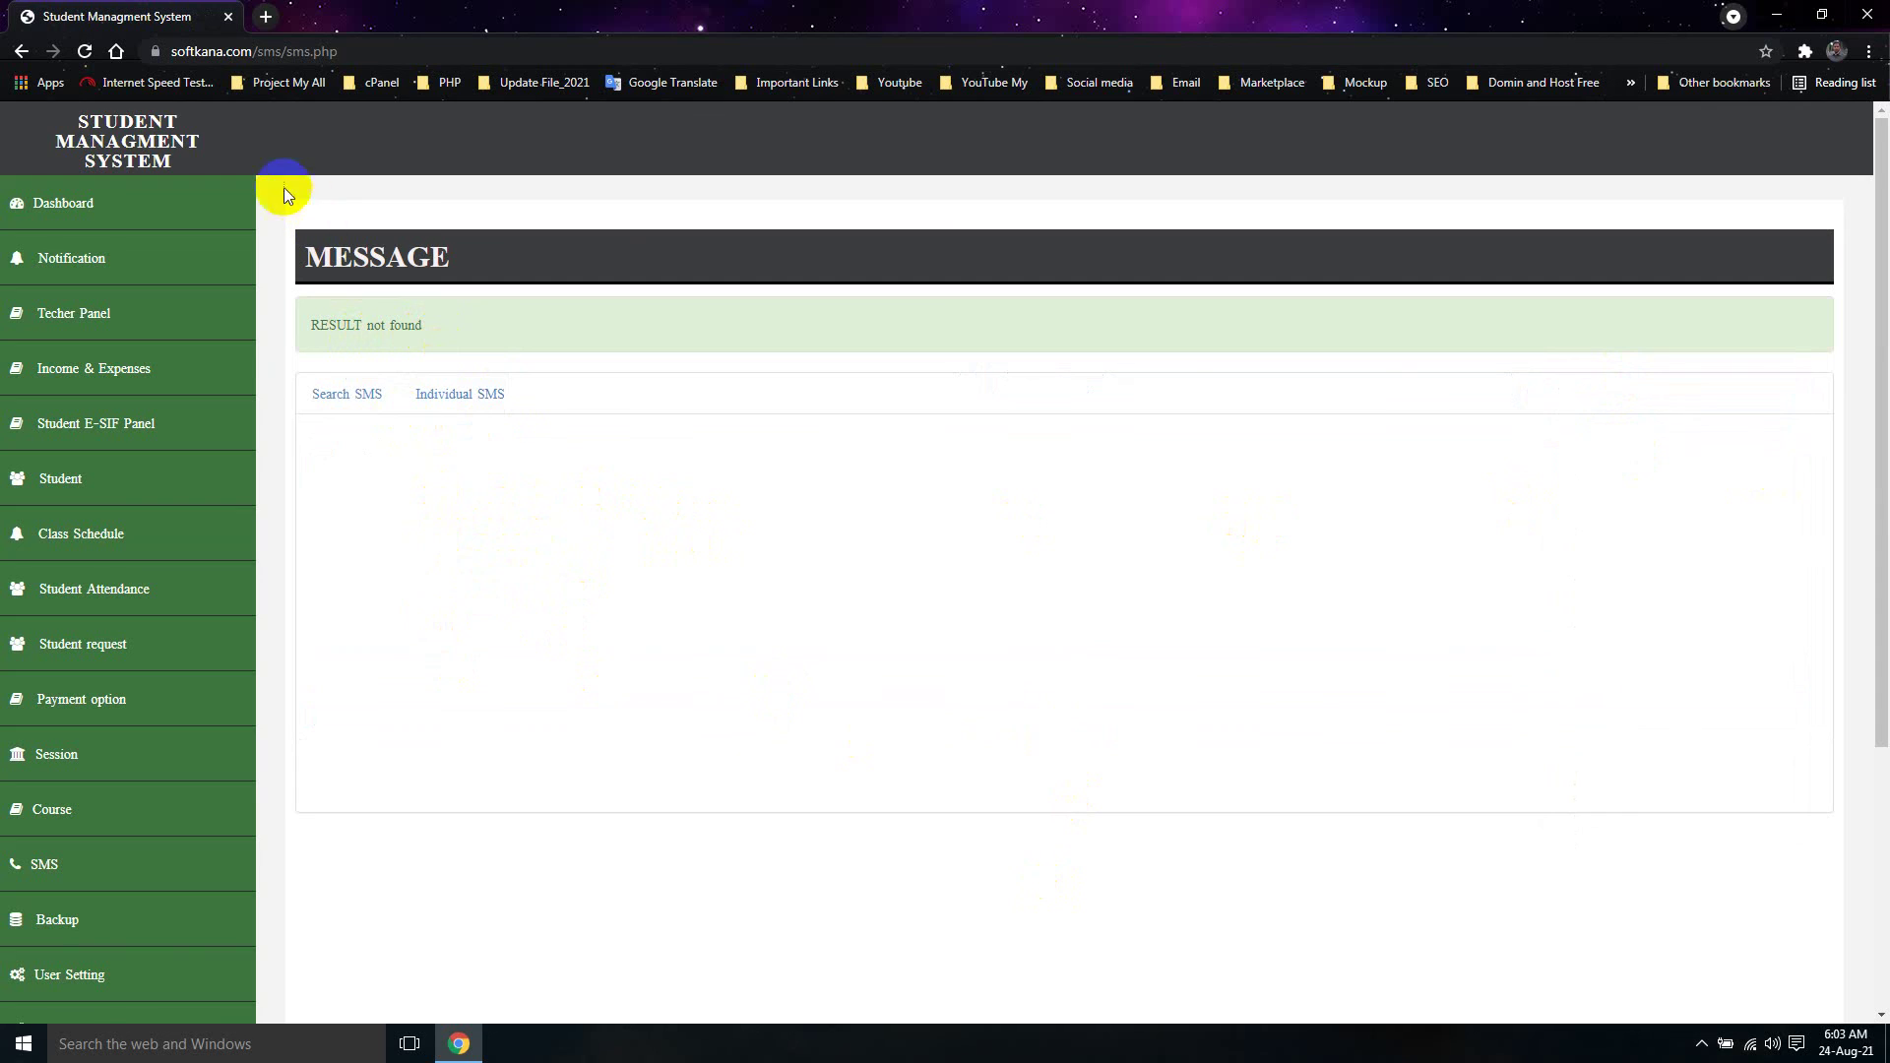
left_click(97, 268)
Autofill the six saved numbers in Individual SMS, then trim to just the first
left_click(459, 396)
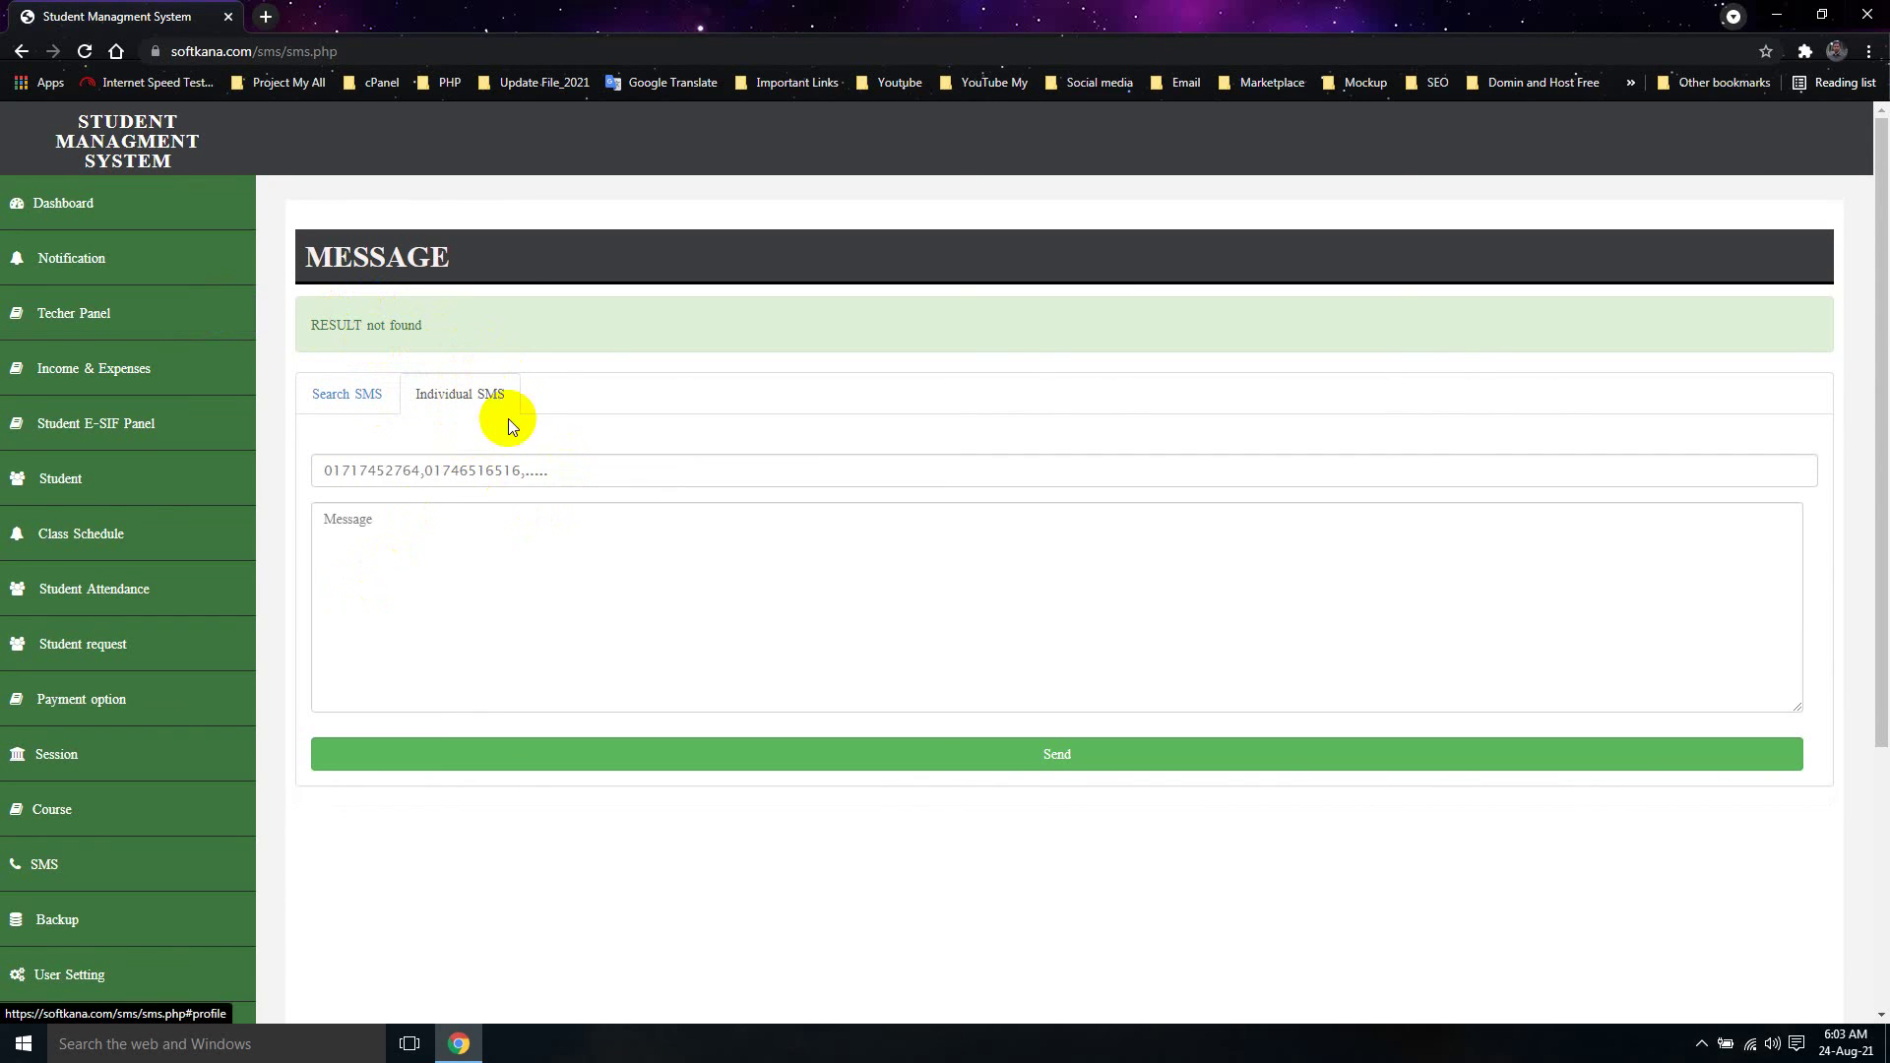
left_click(358, 470)
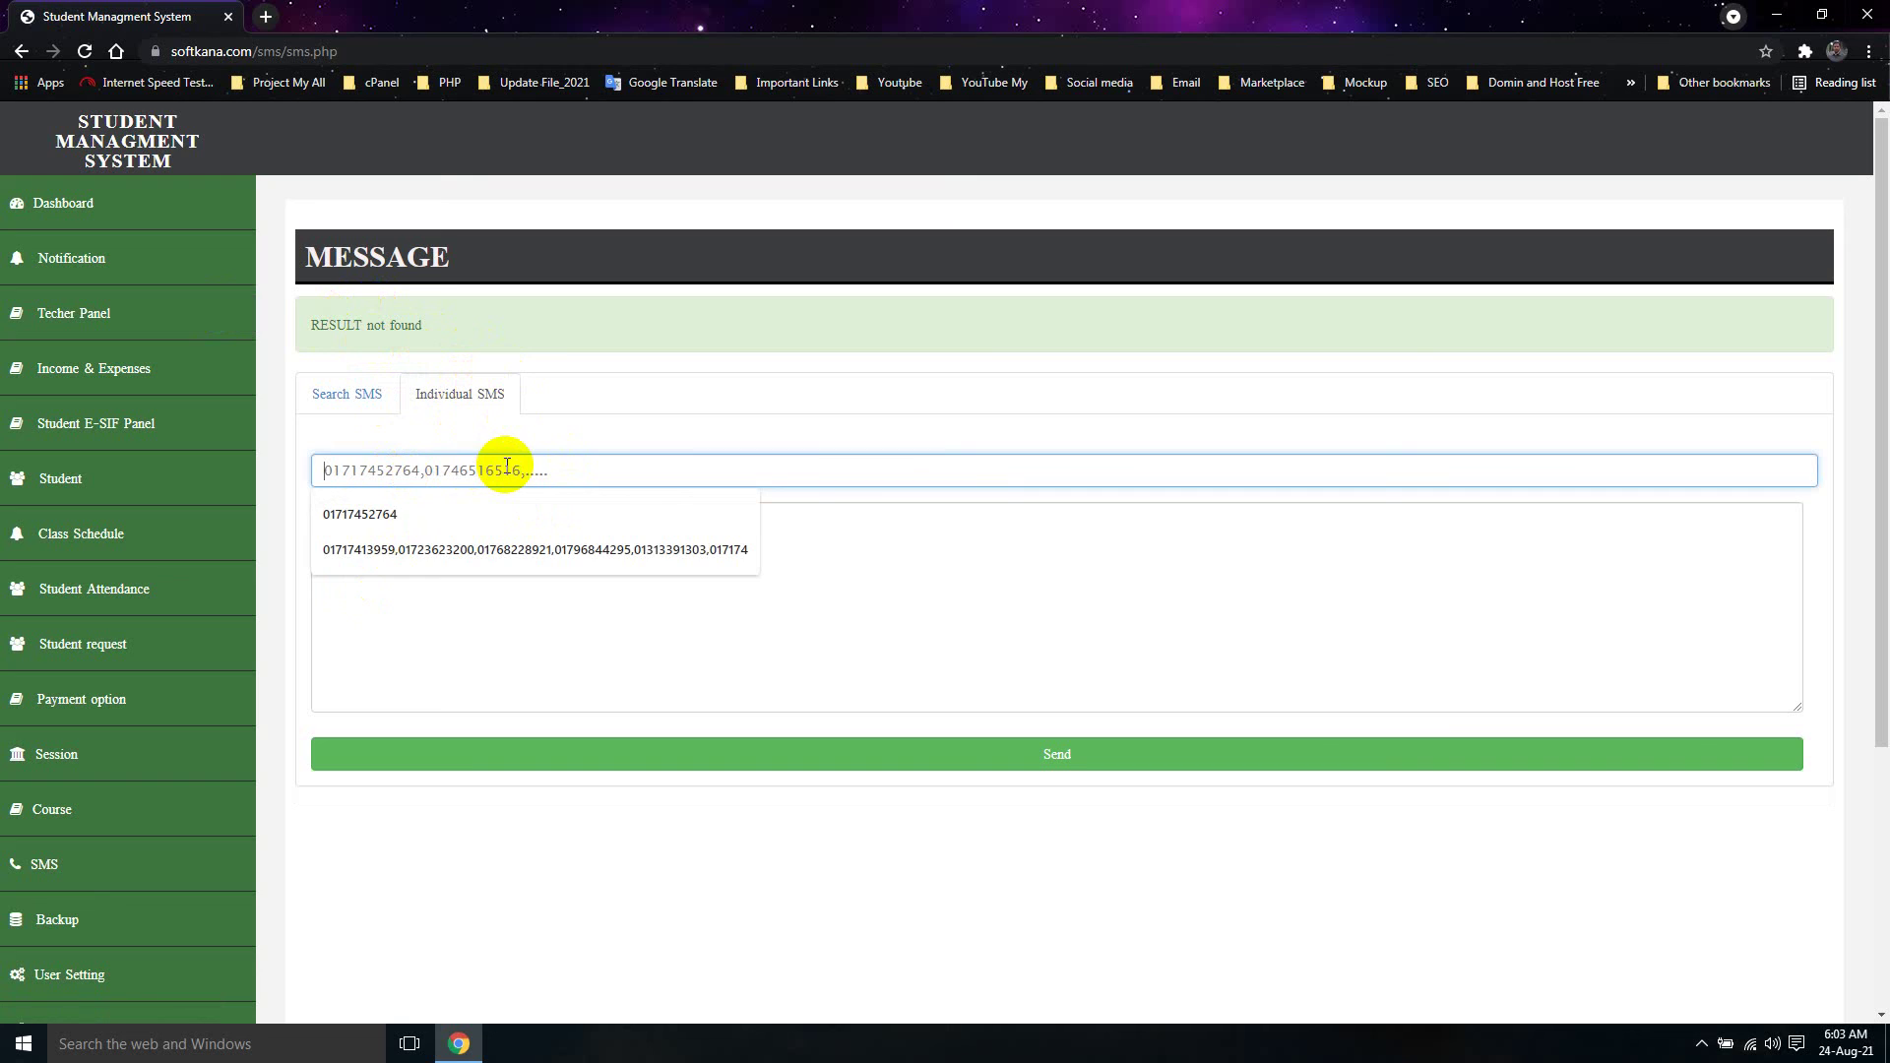
left_click(489, 551)
left_click_drag(956, 466, 420, 471)
key("BackSpace")
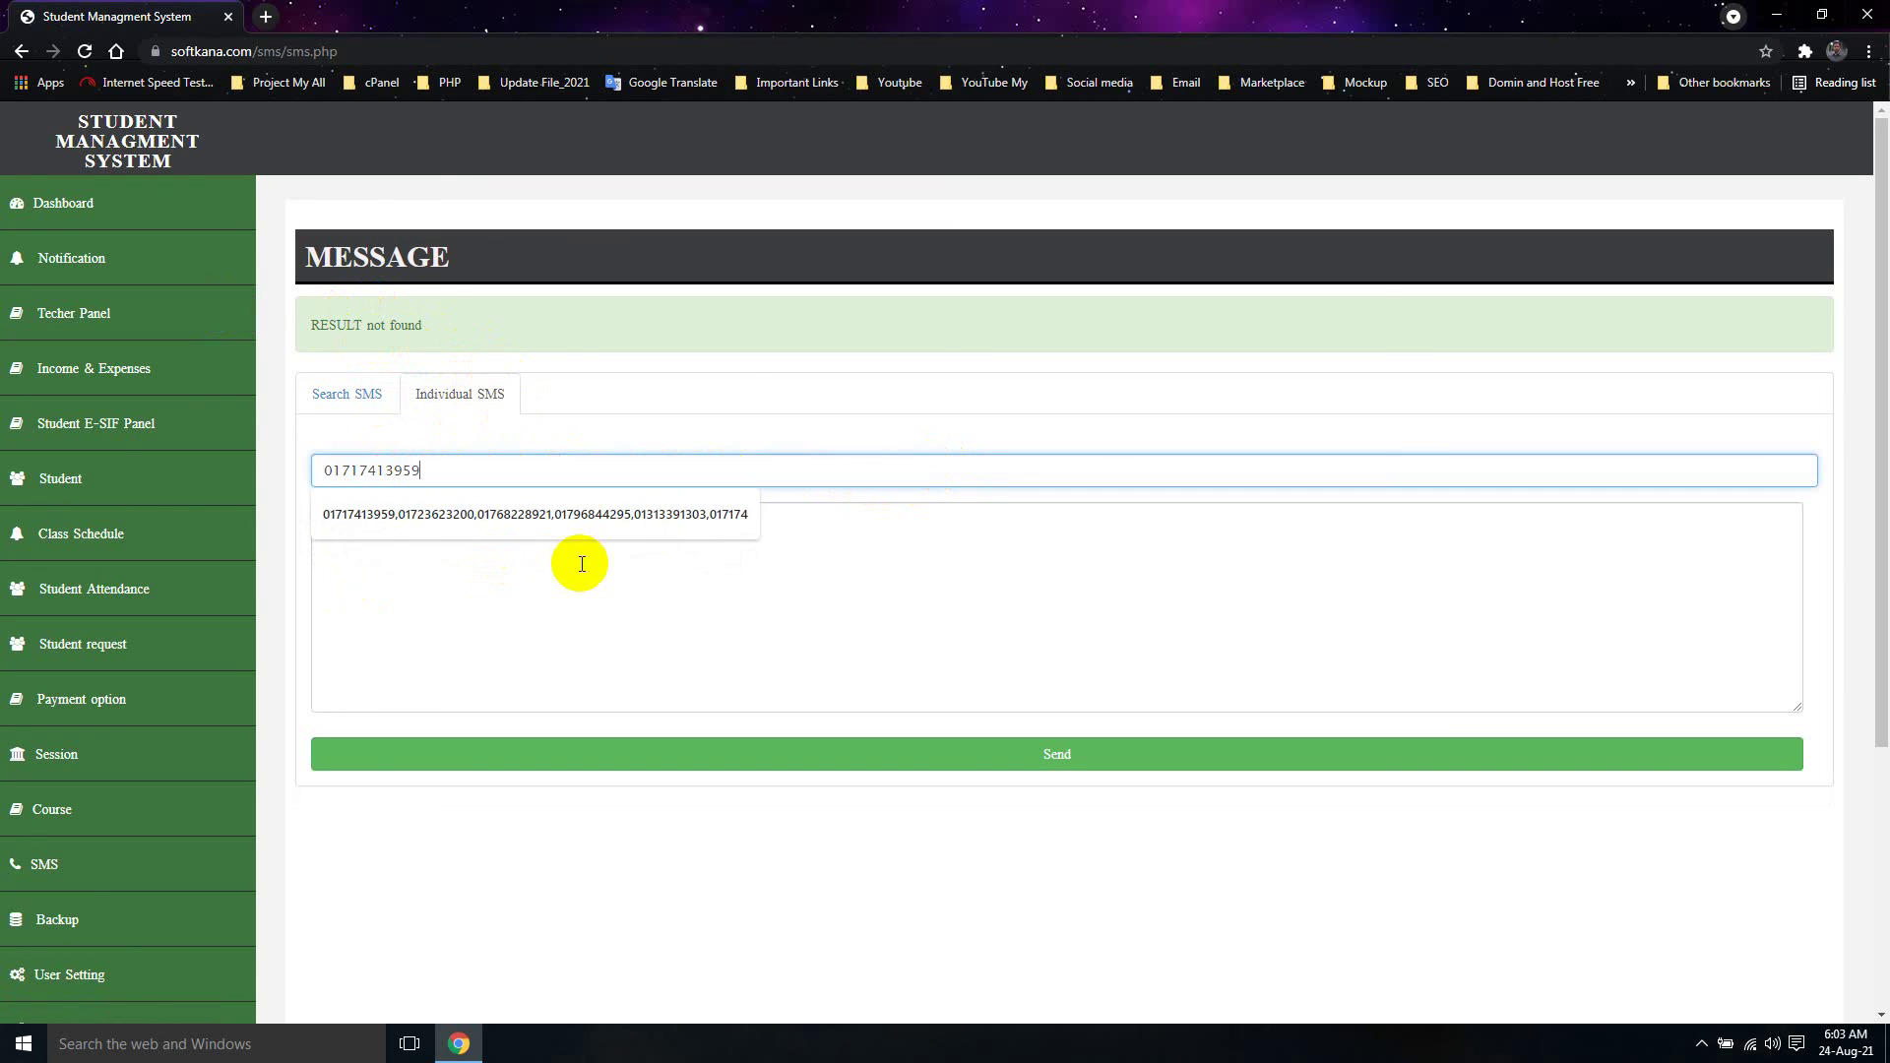
left_click(581, 564)
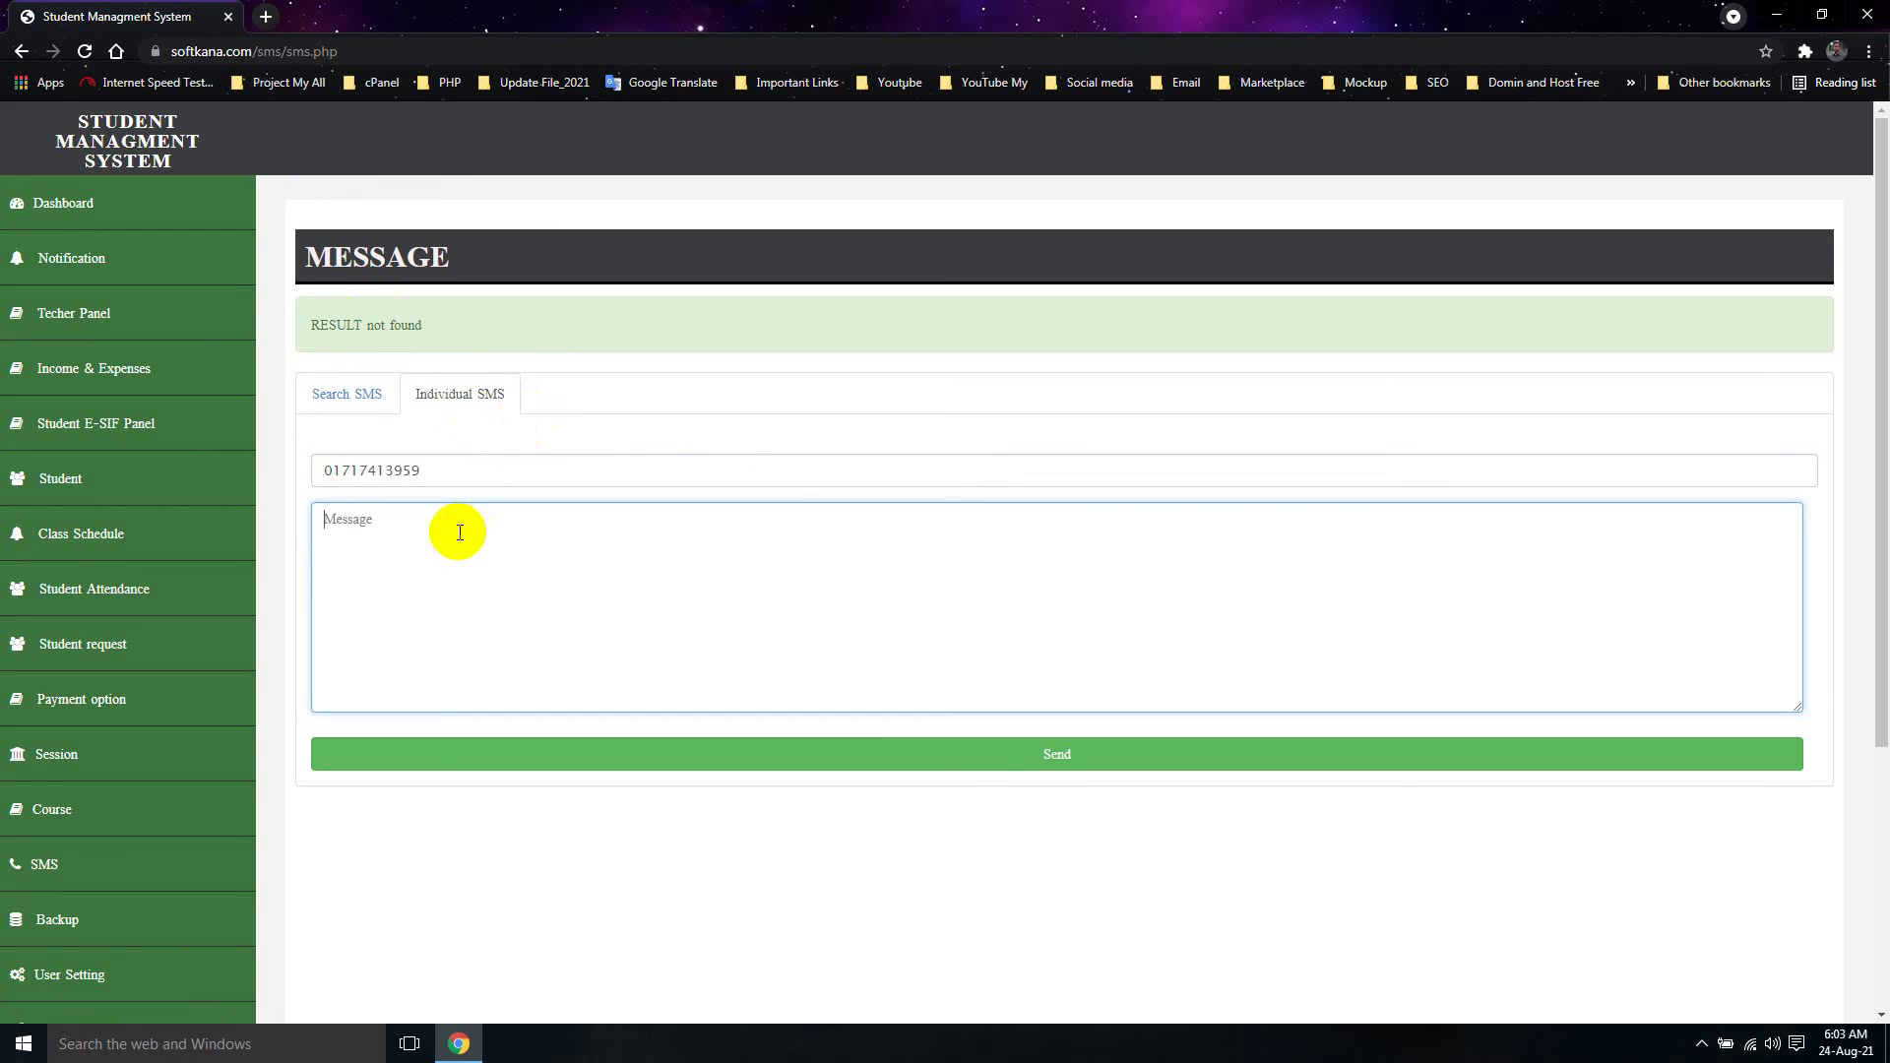
Delete the remaining phone number so the field is empty, and expand Backup
left_click_drag(463, 463, 289, 468)
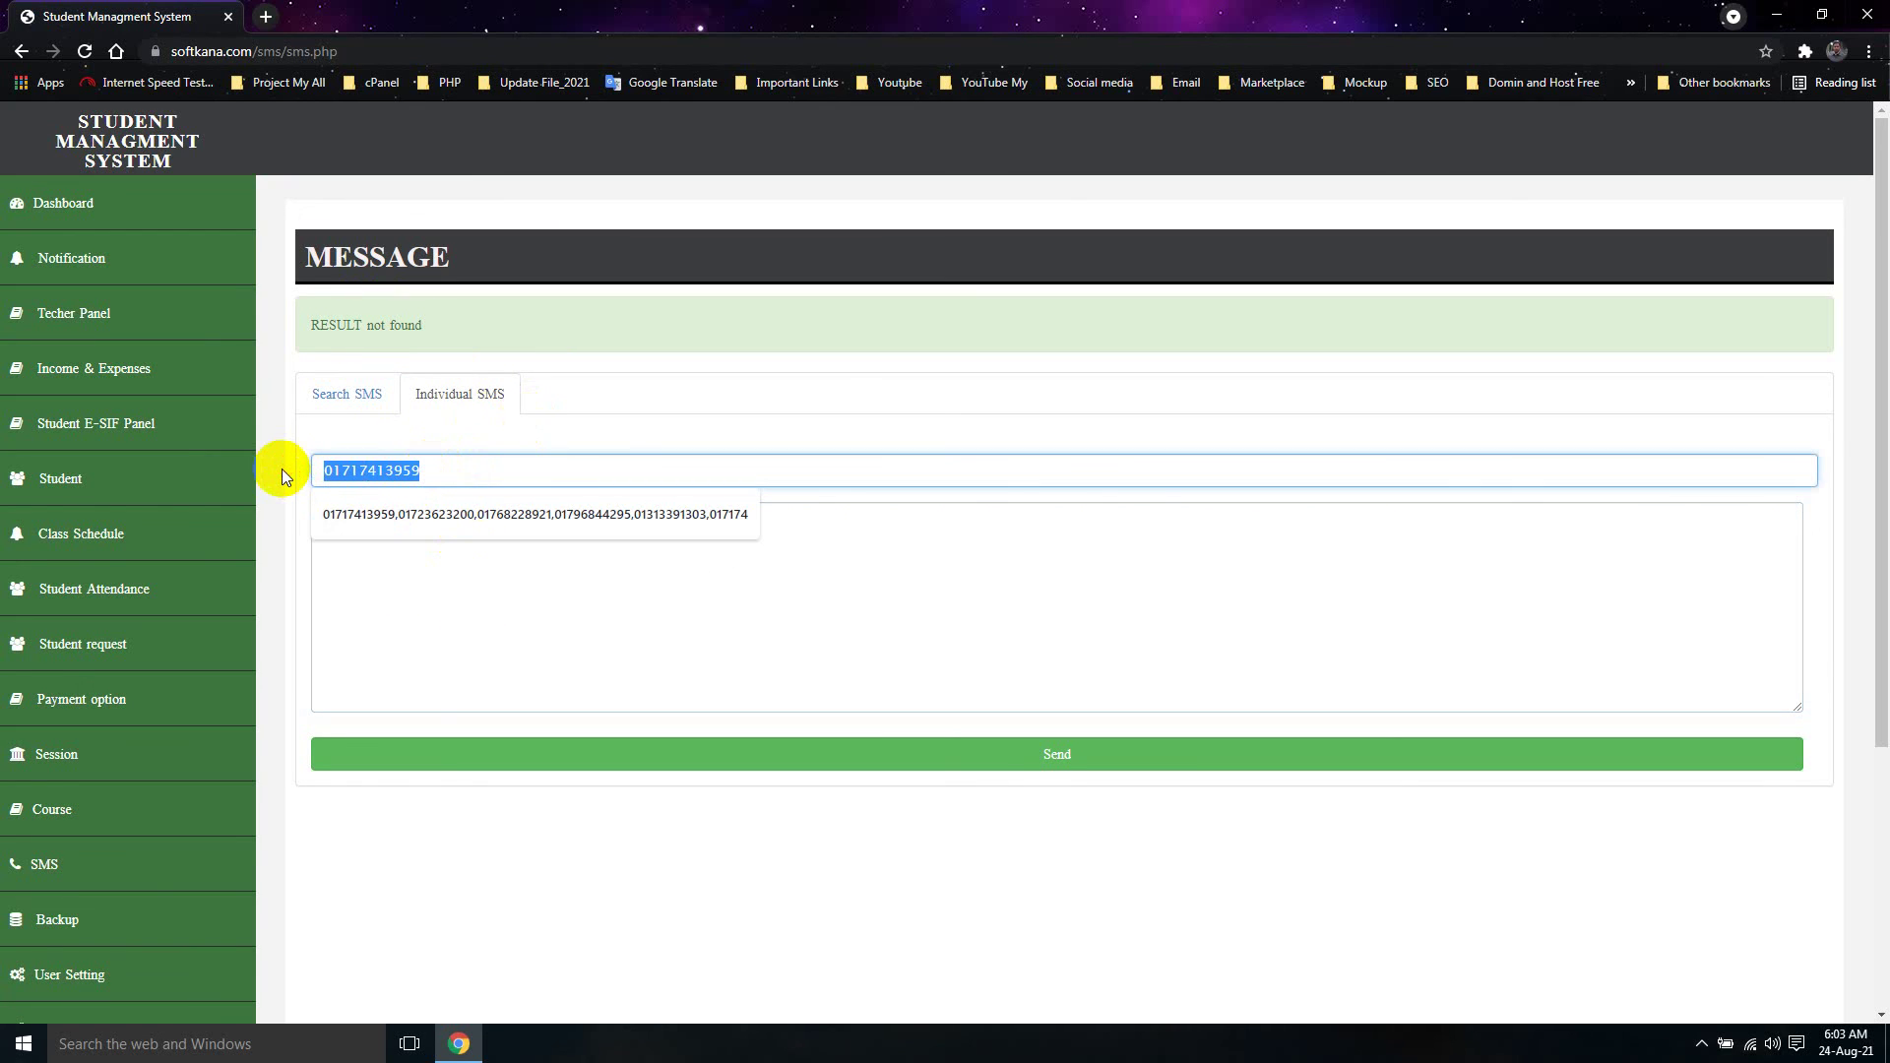
key("BackSpace")
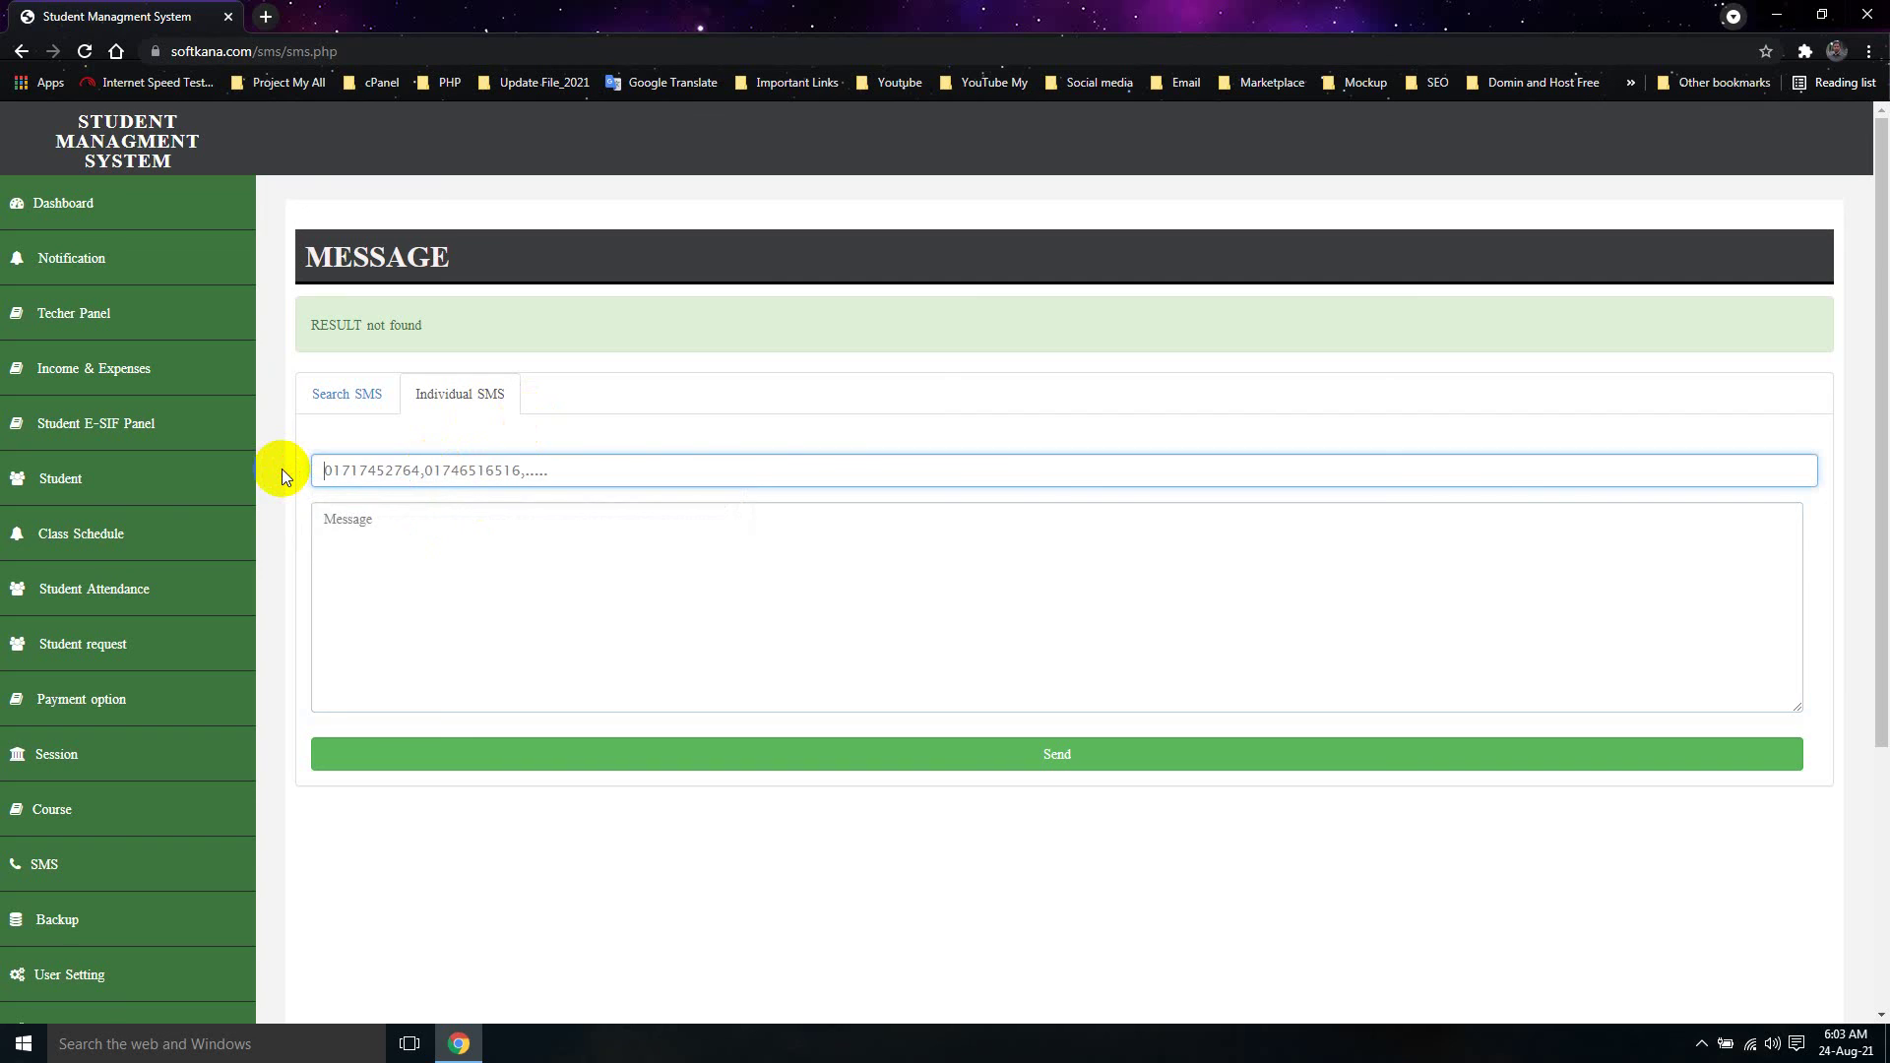
left_click(447, 562)
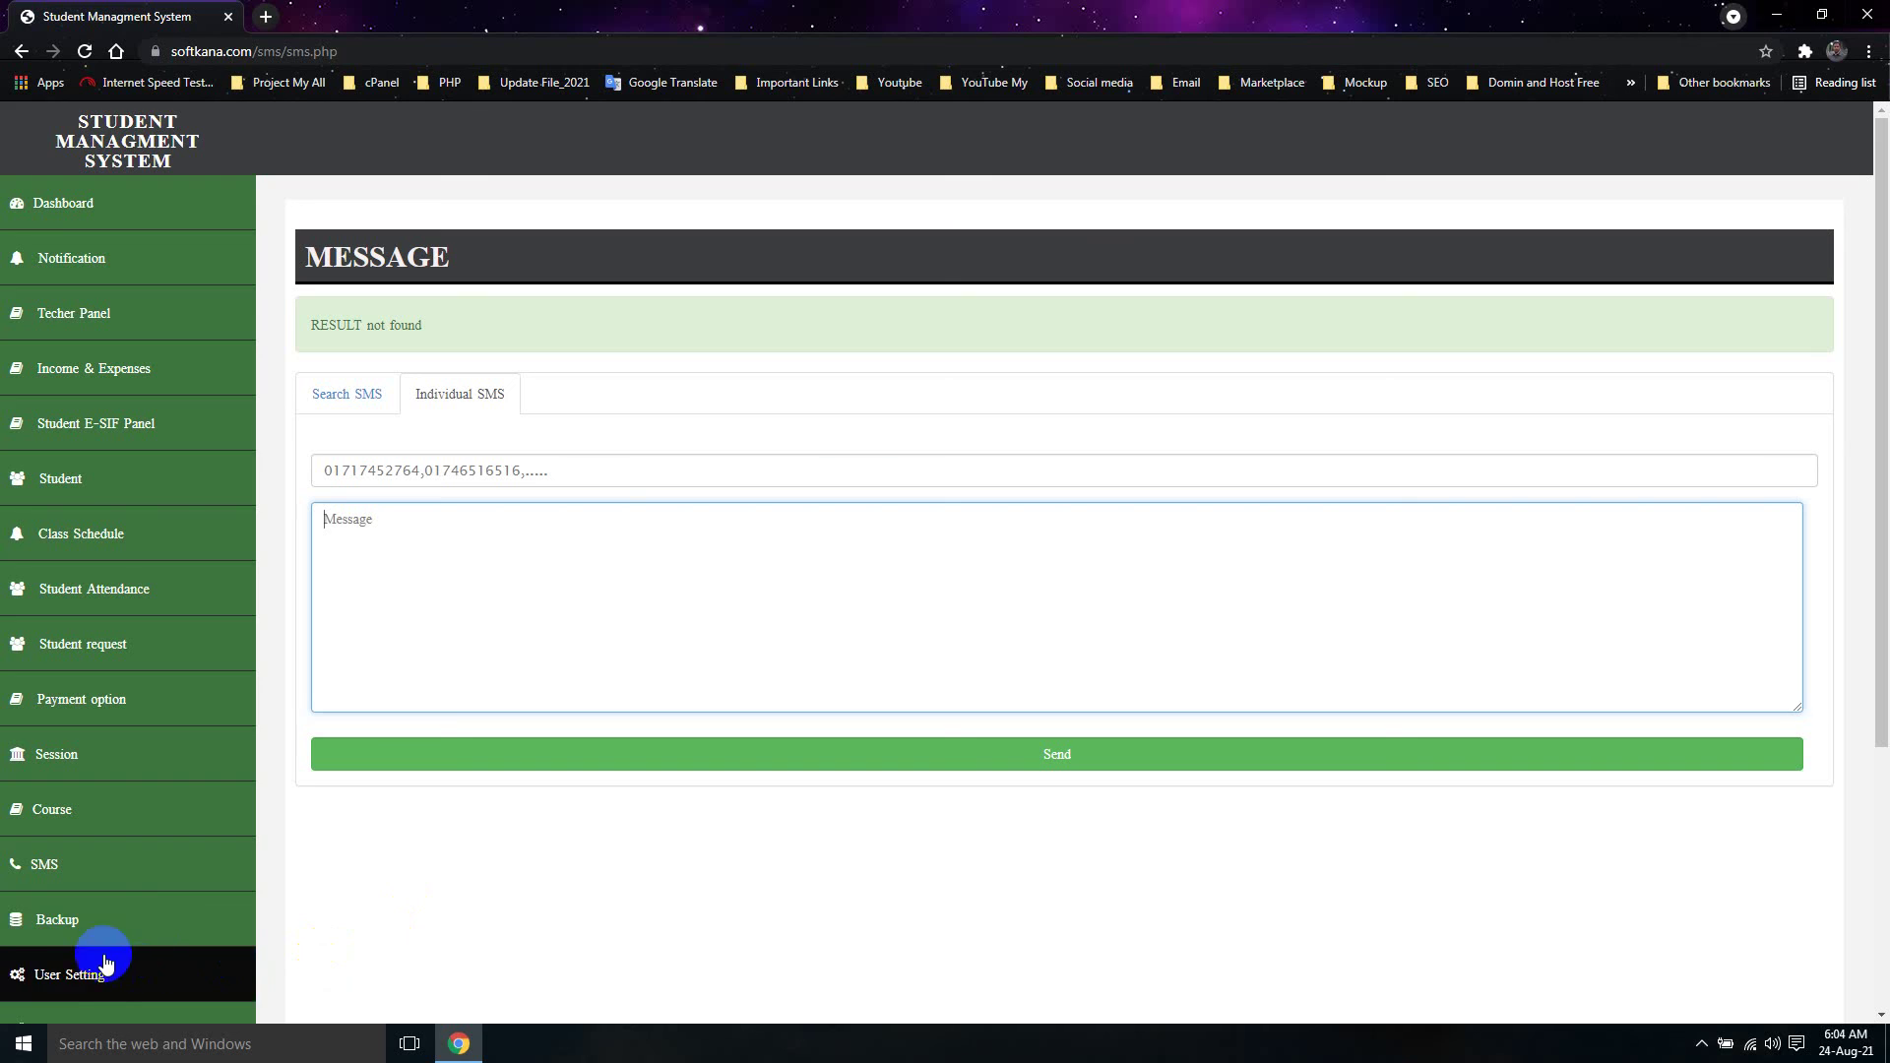
left_click(98, 925)
Scroll the sidebar and browse the Backup section's export and input options
scroll(105, 930, "down", 1)
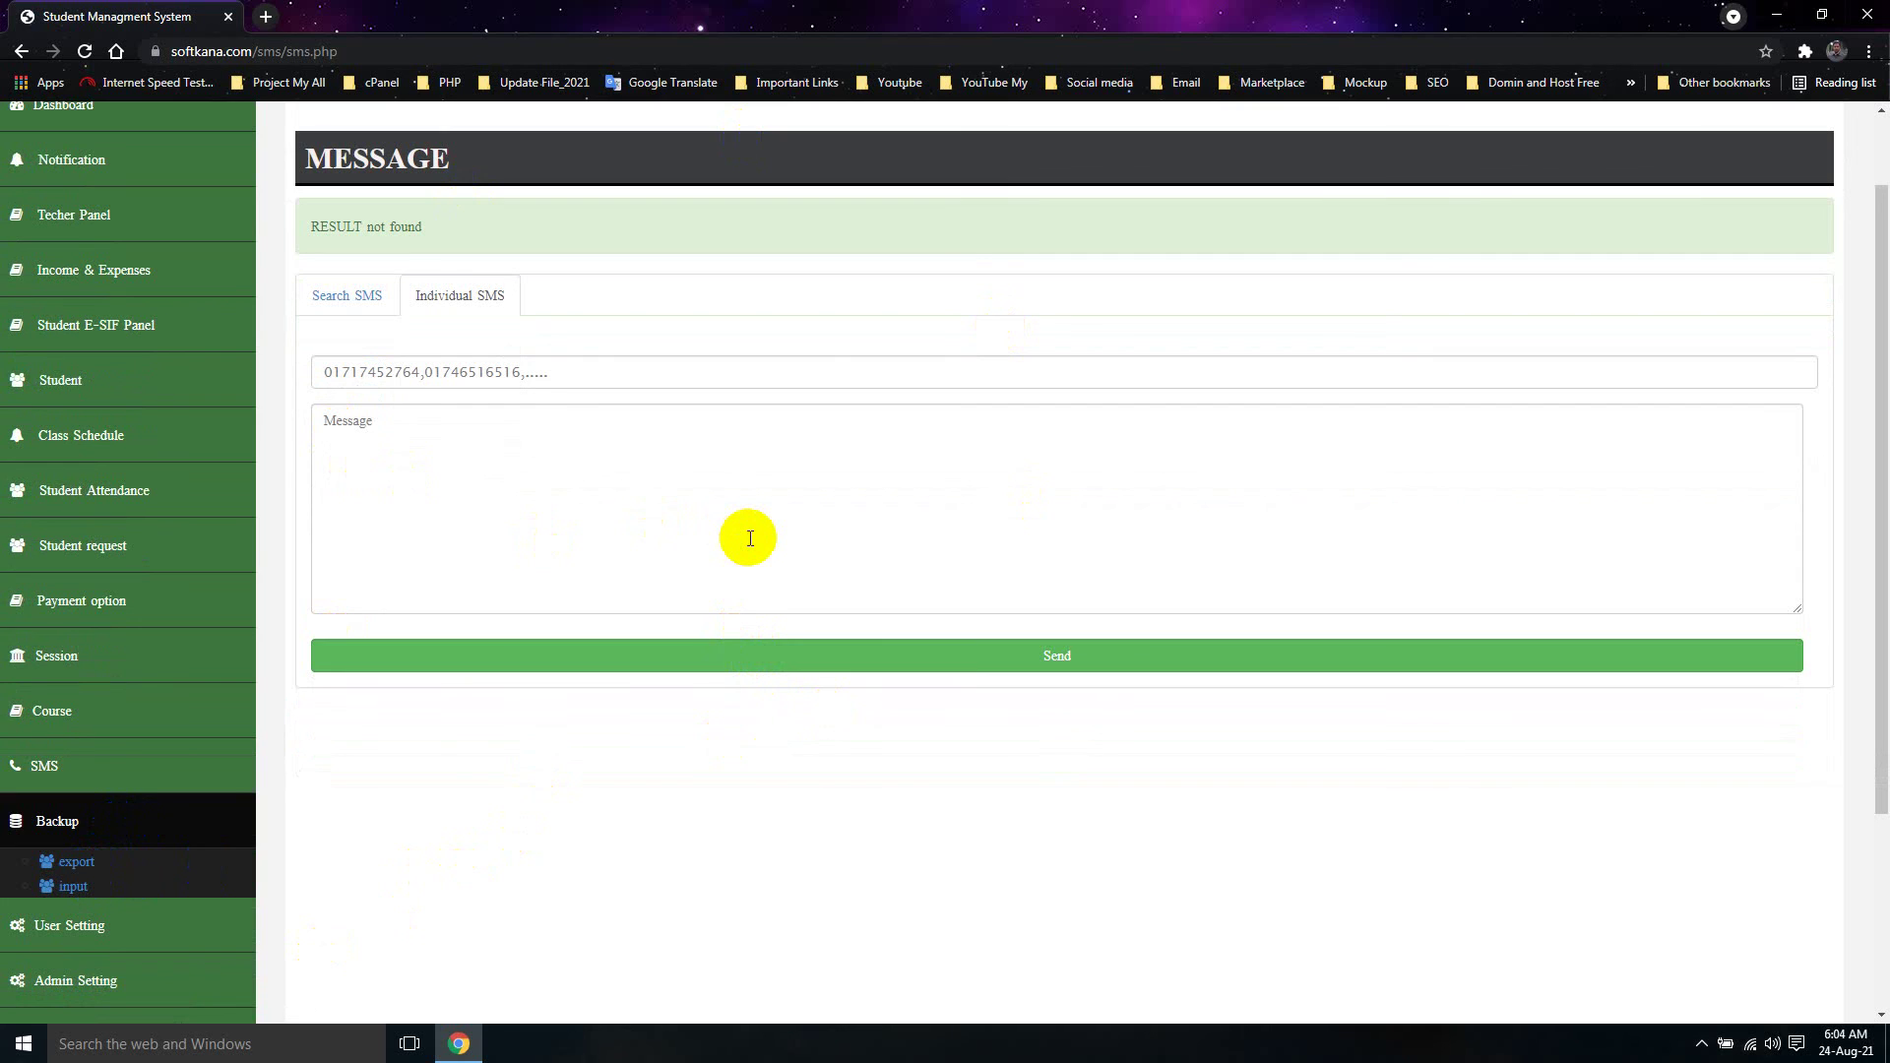
left_click(178, 889)
left_click(74, 874)
left_click(78, 870)
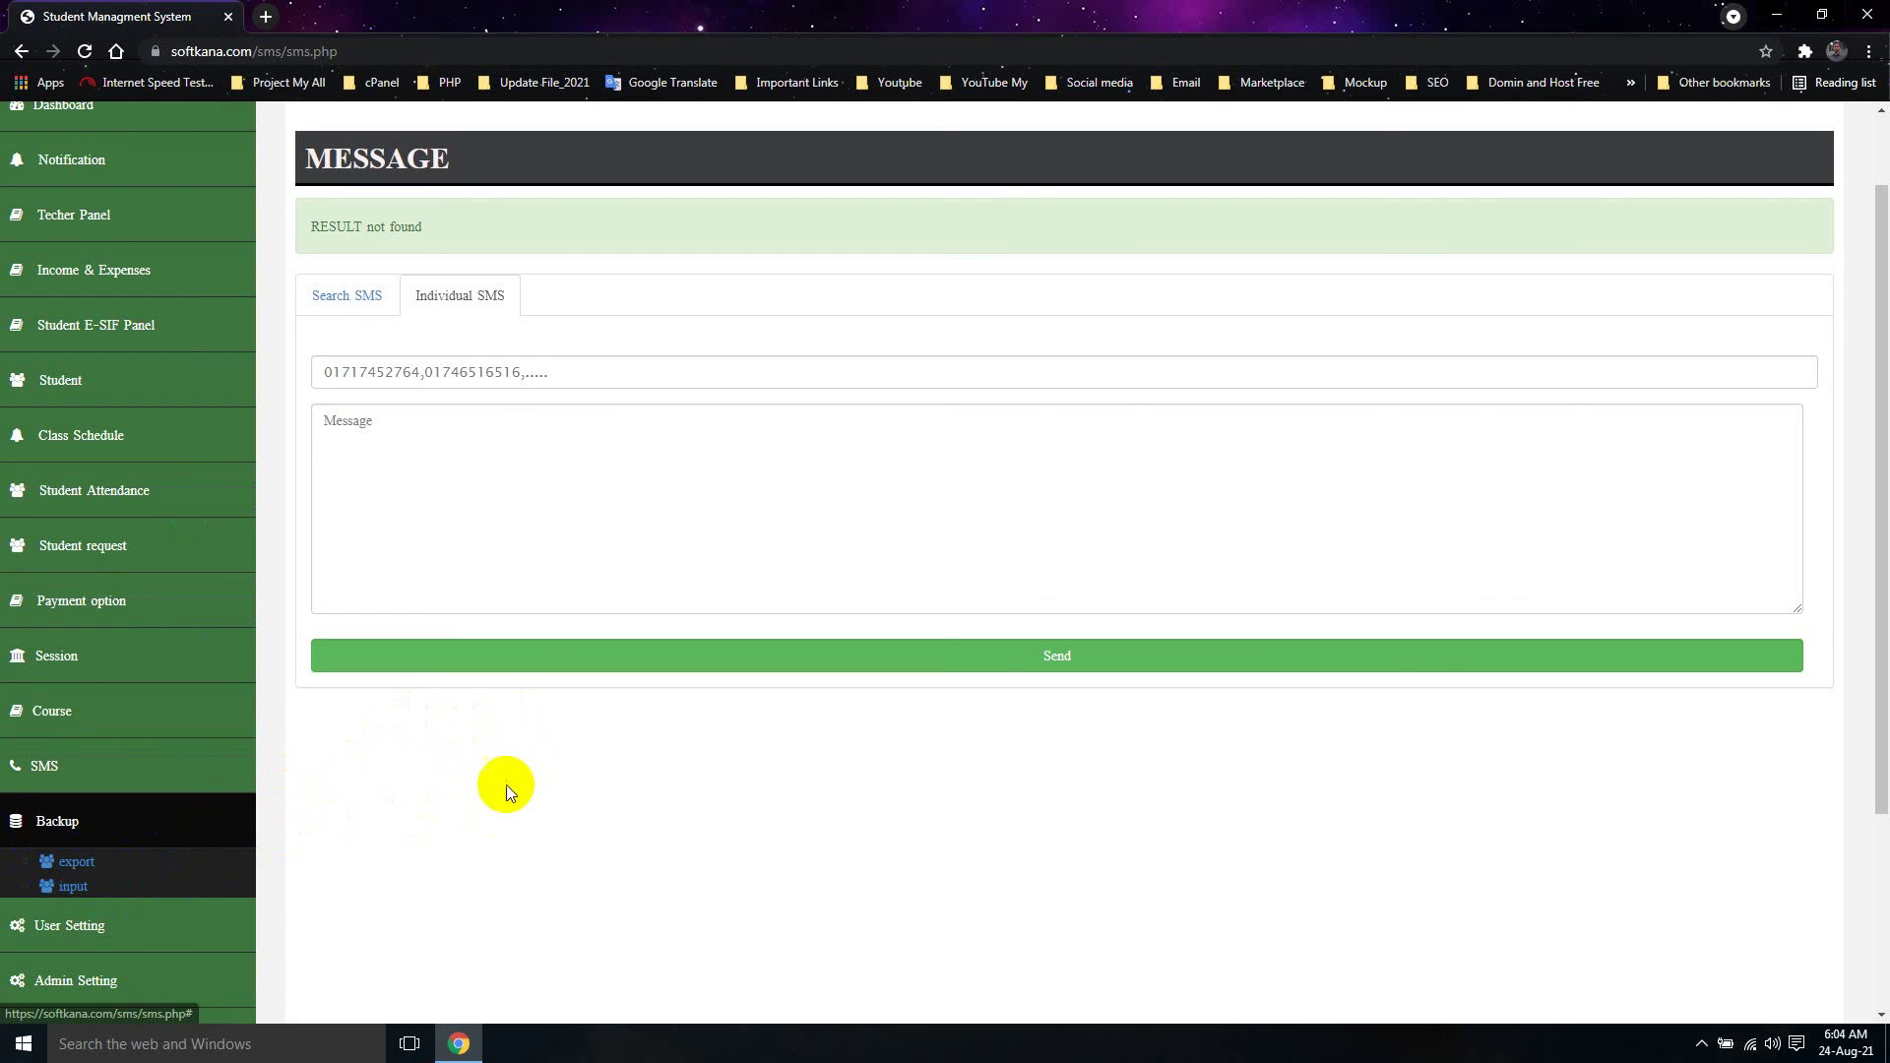
left_click(116, 870)
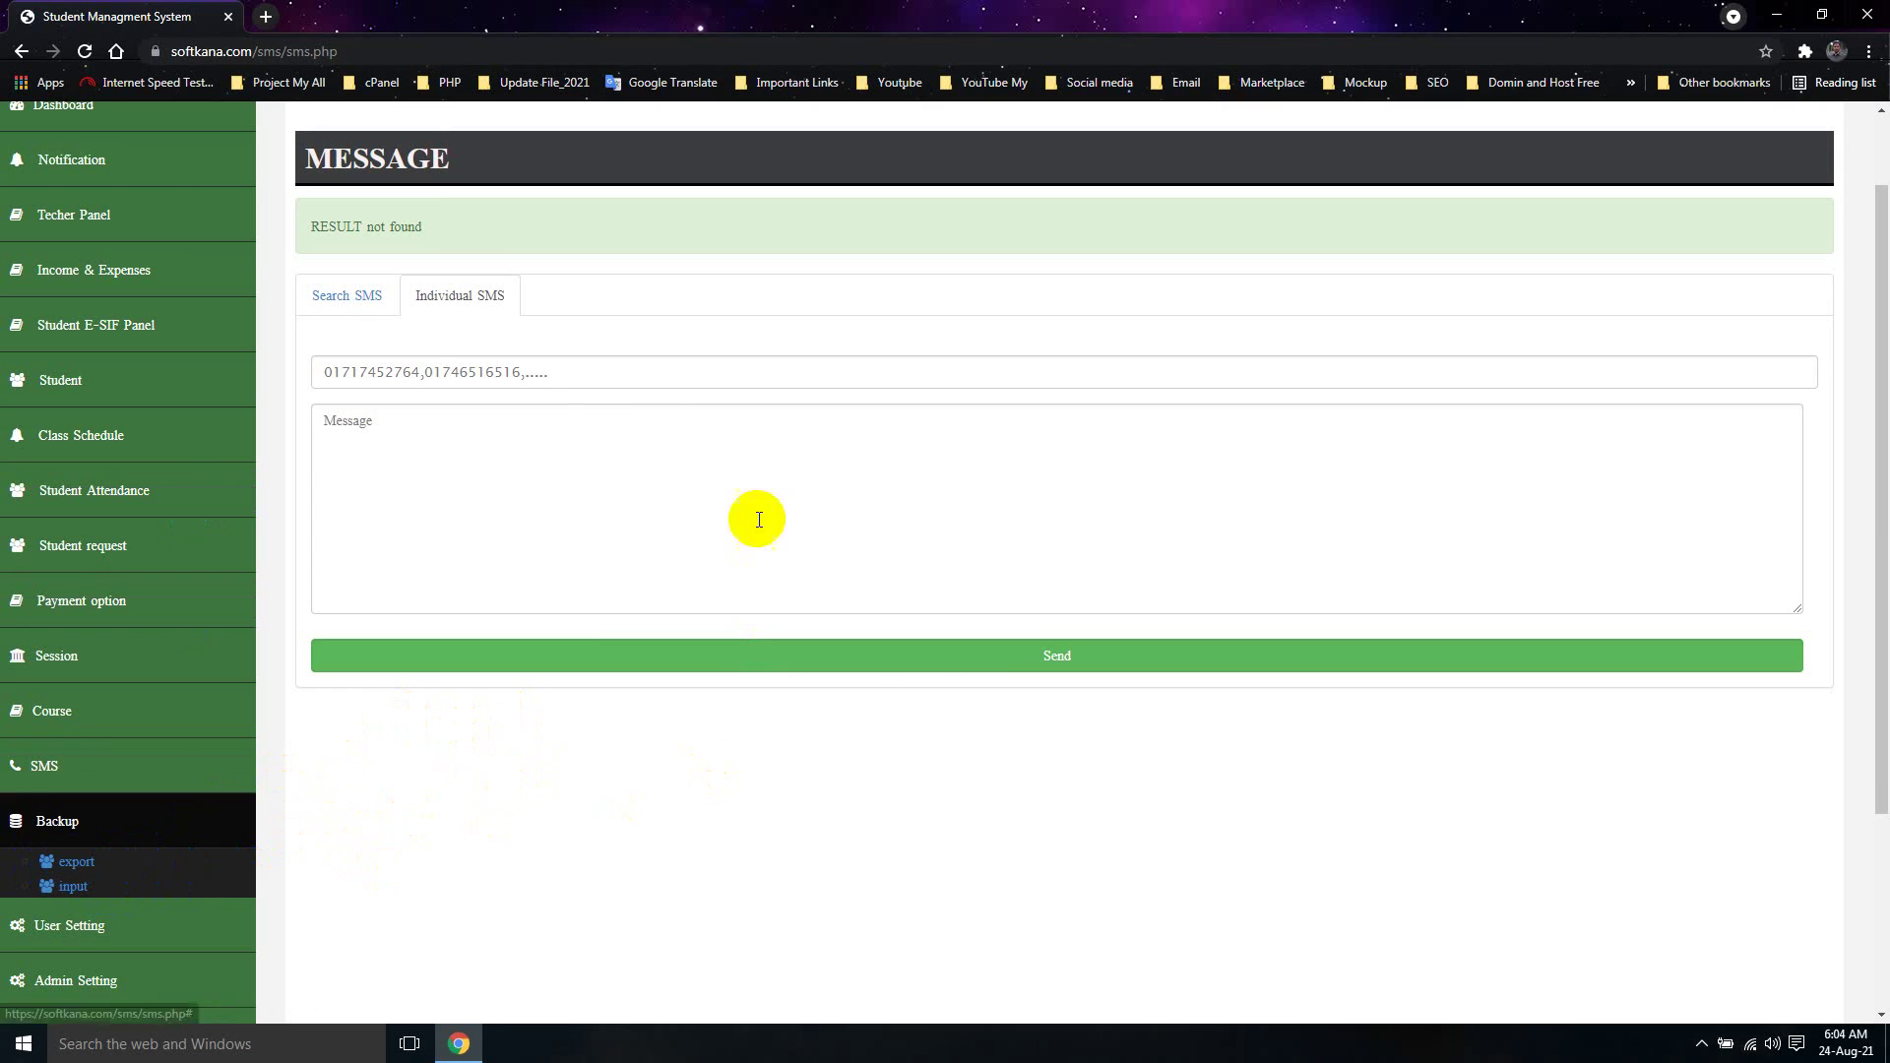
left_click(210, 801)
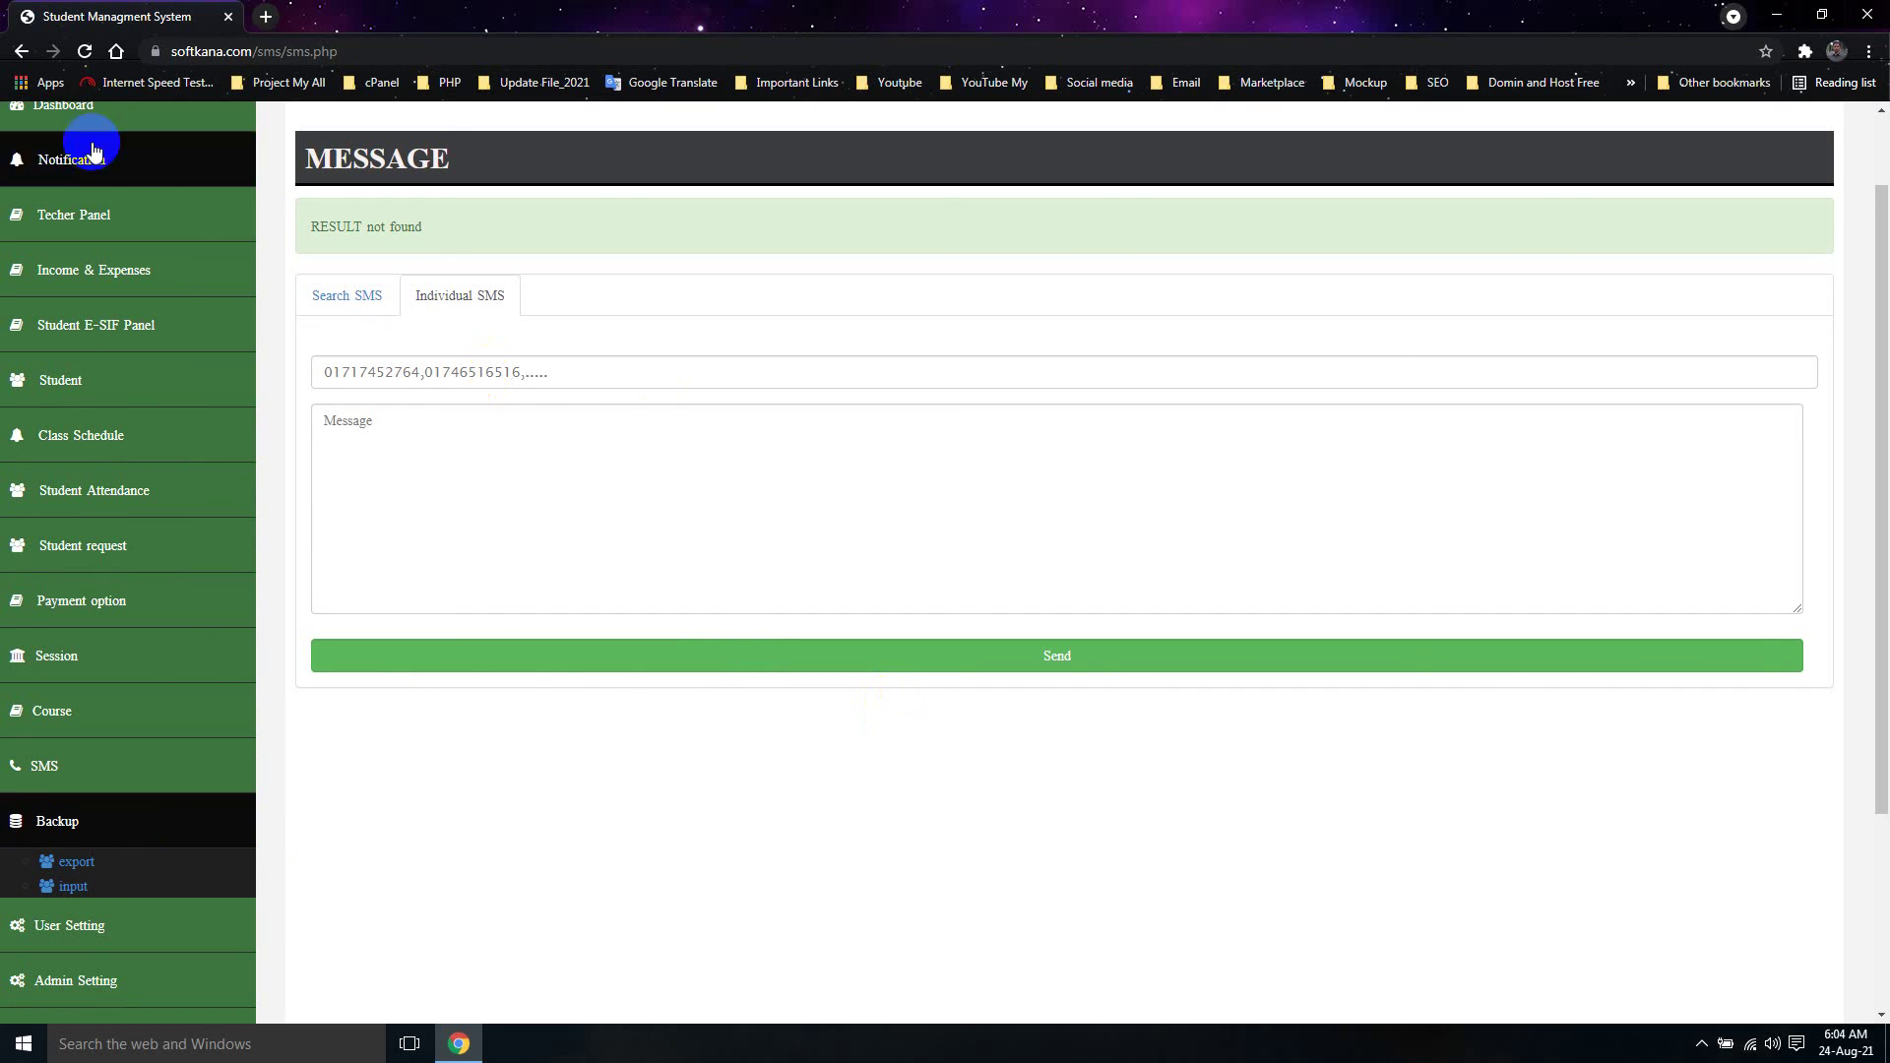
left_click(490, 649)
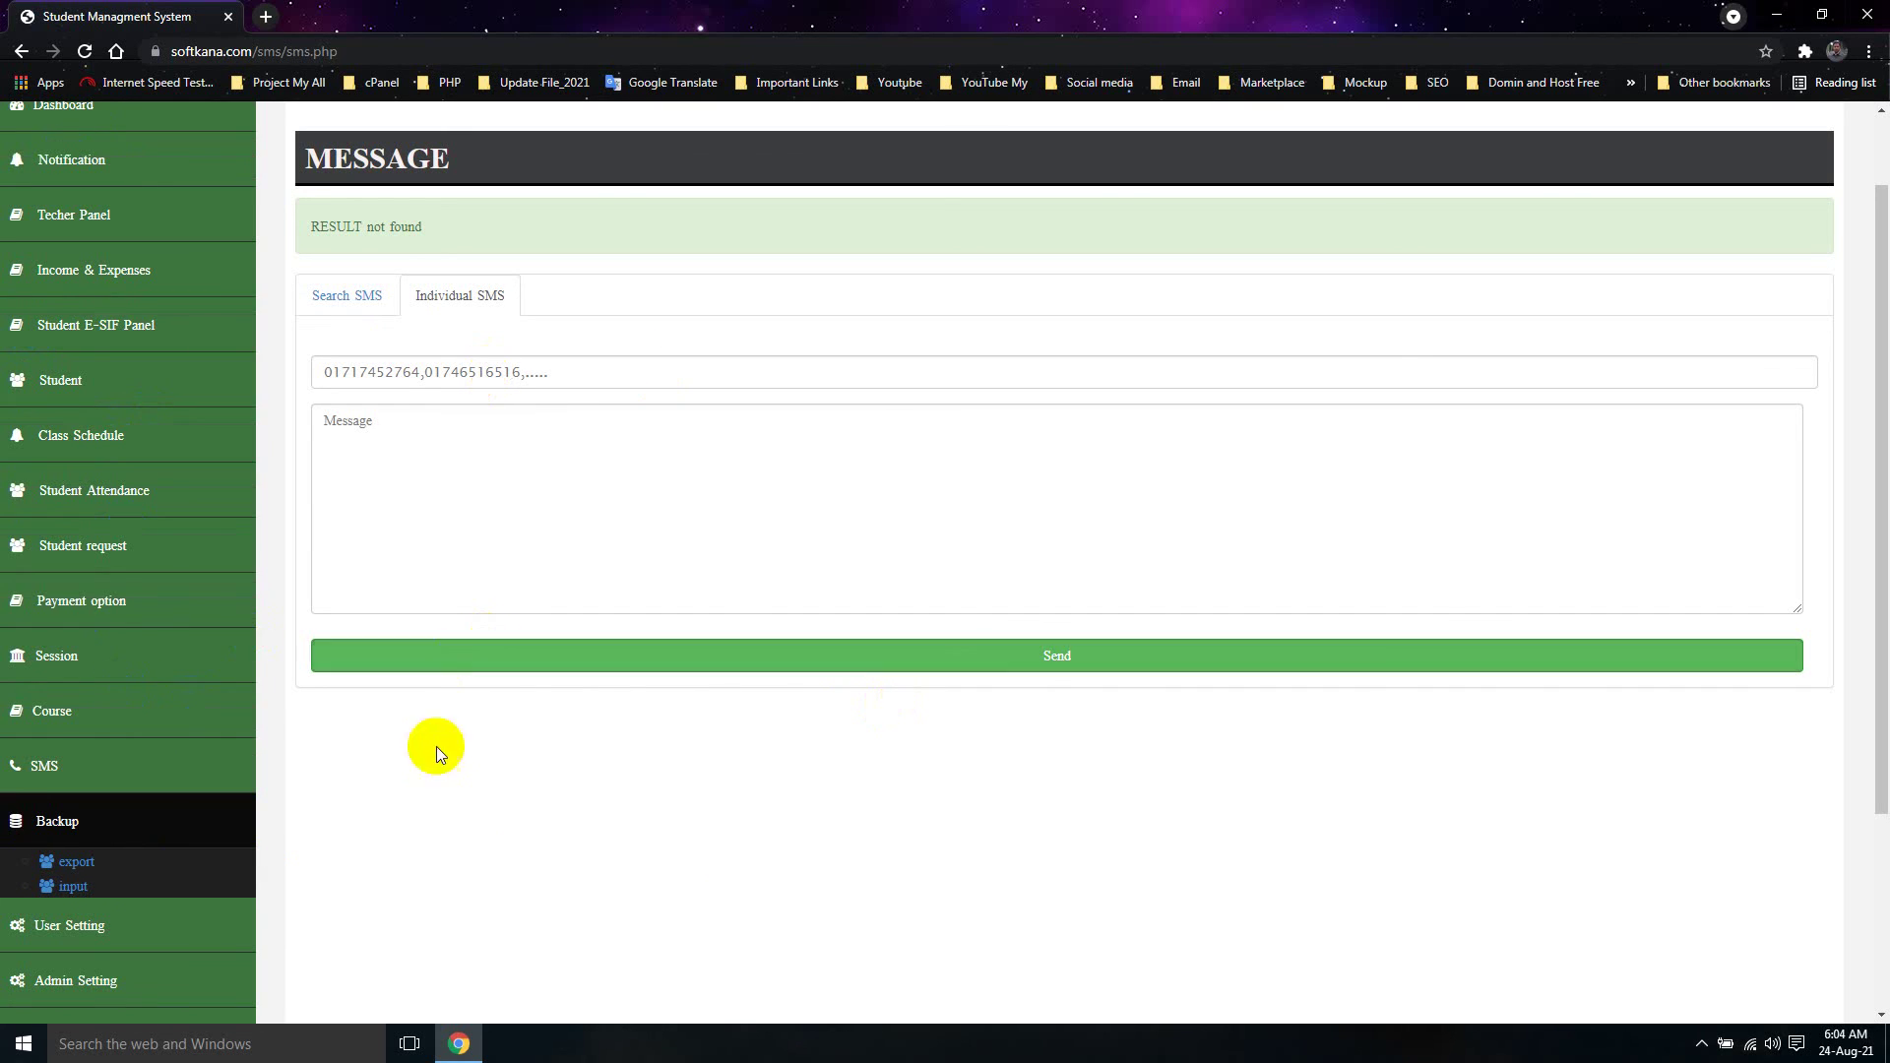
left_click(73, 888)
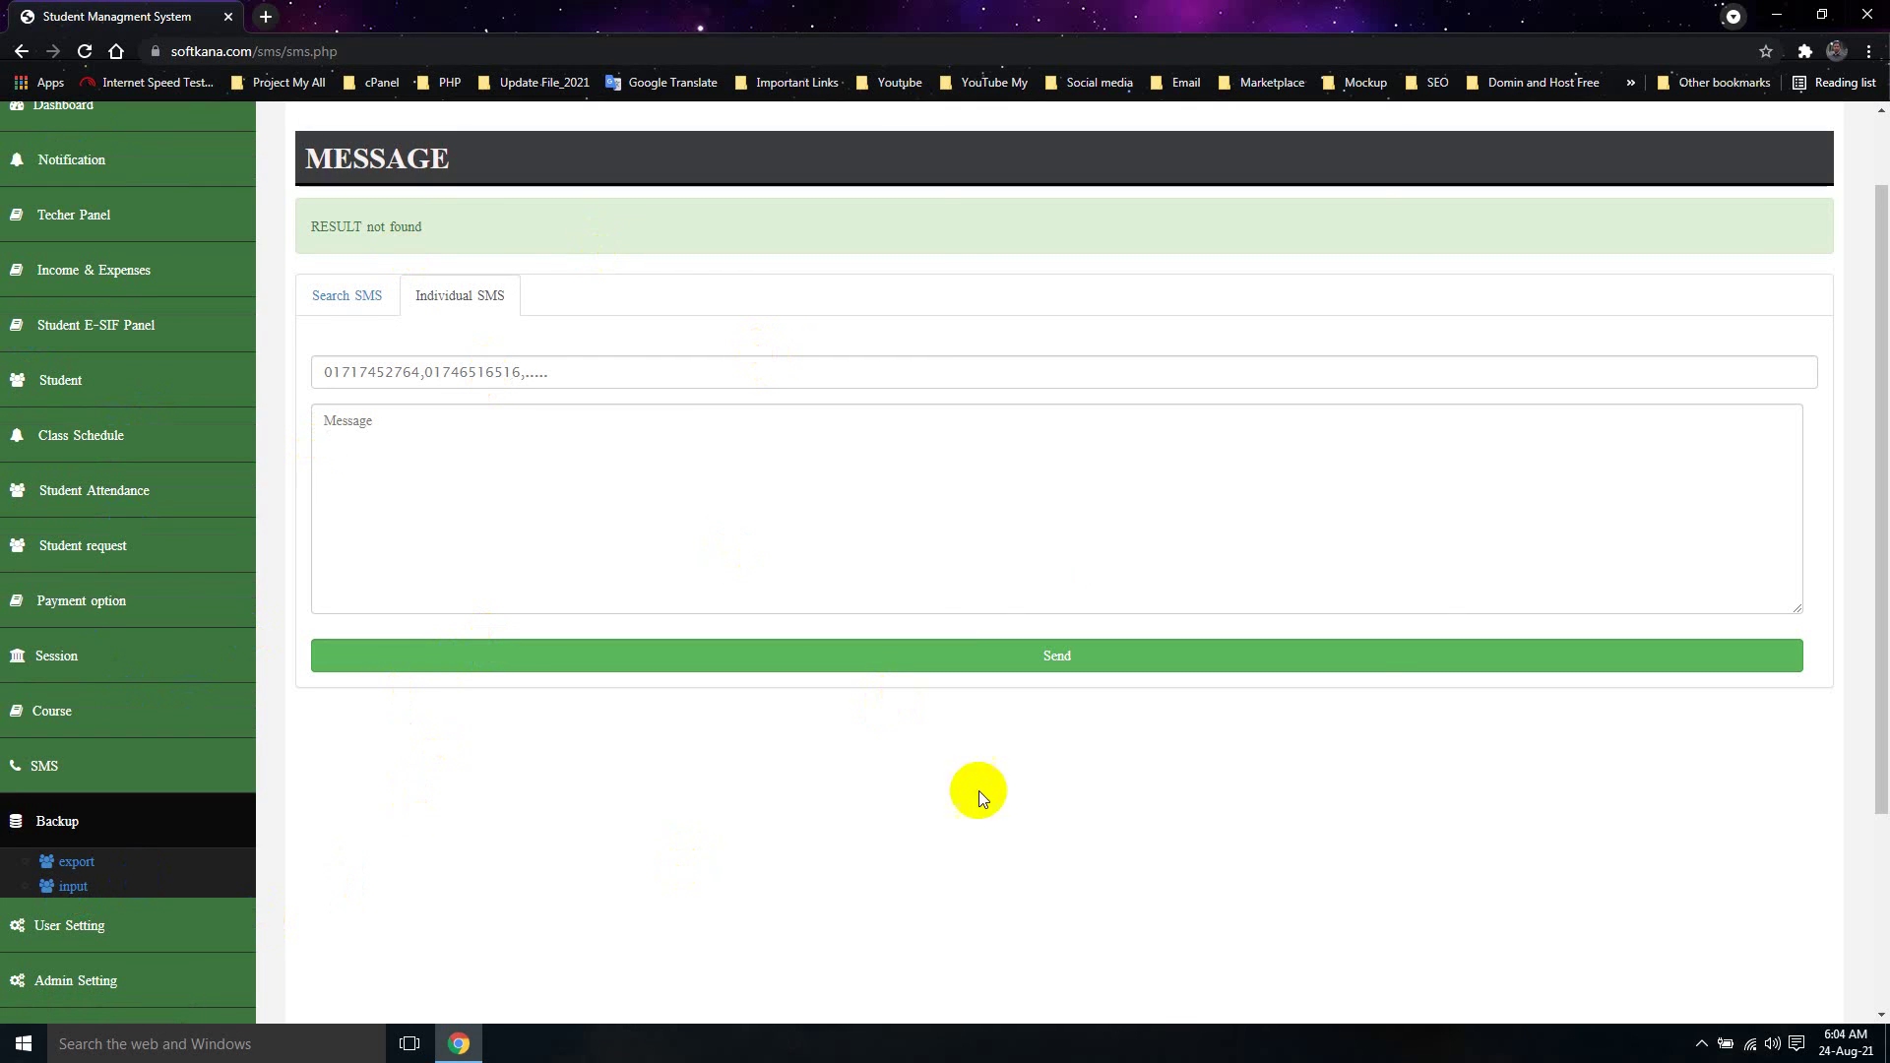